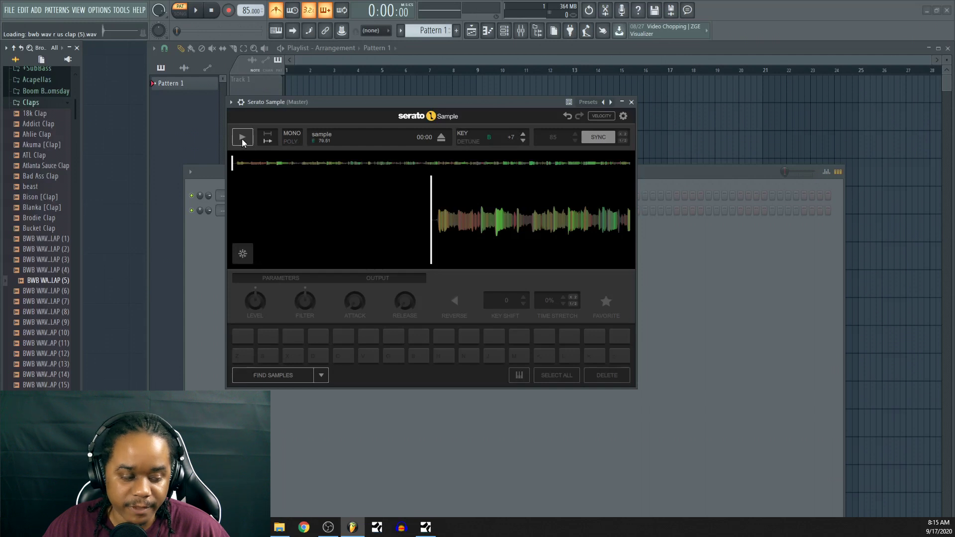
Listen to the loaded sample in Serato Sample, replay it from its beginning, and pause playback.
left_click(242, 138)
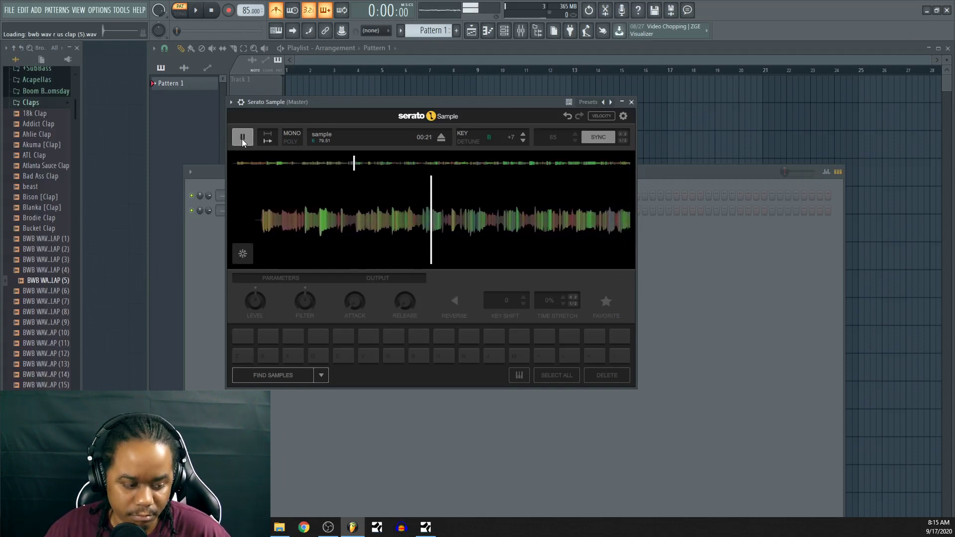
left_click(242, 139)
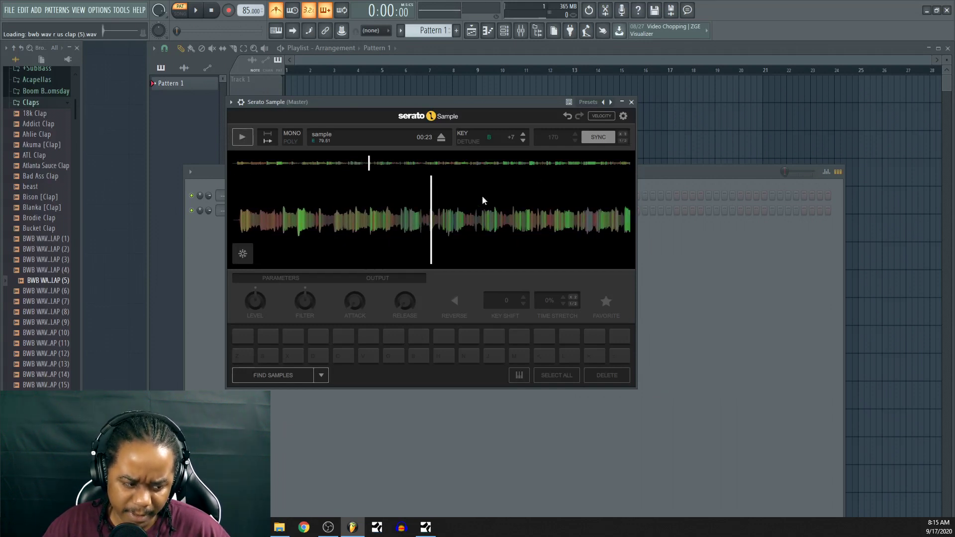
mouse_move(466, 204)
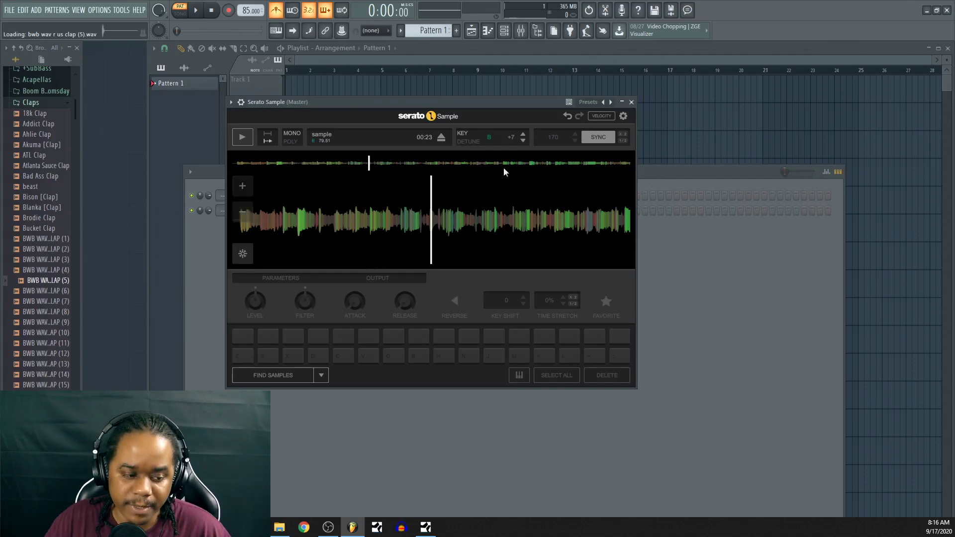
left_click_drag(292, 202, 456, 203)
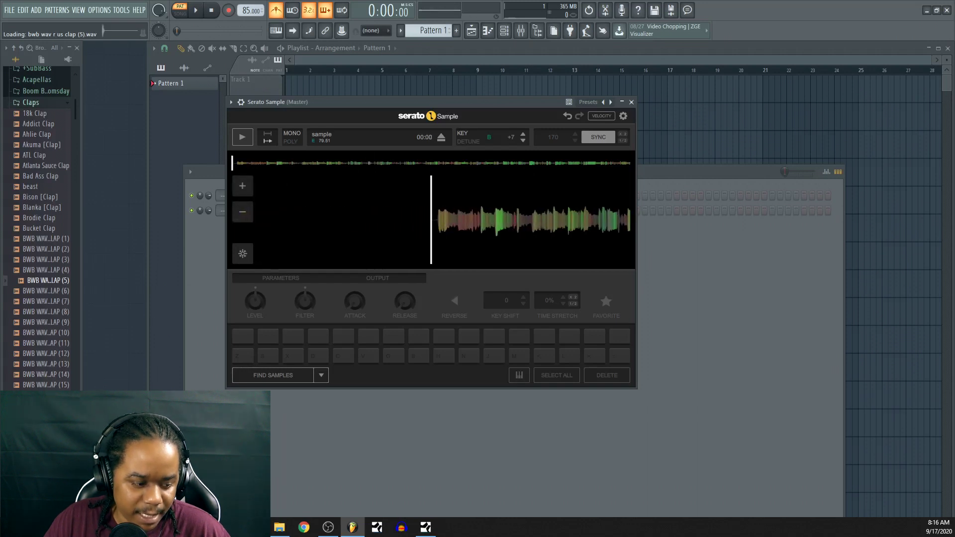
left_click(248, 136)
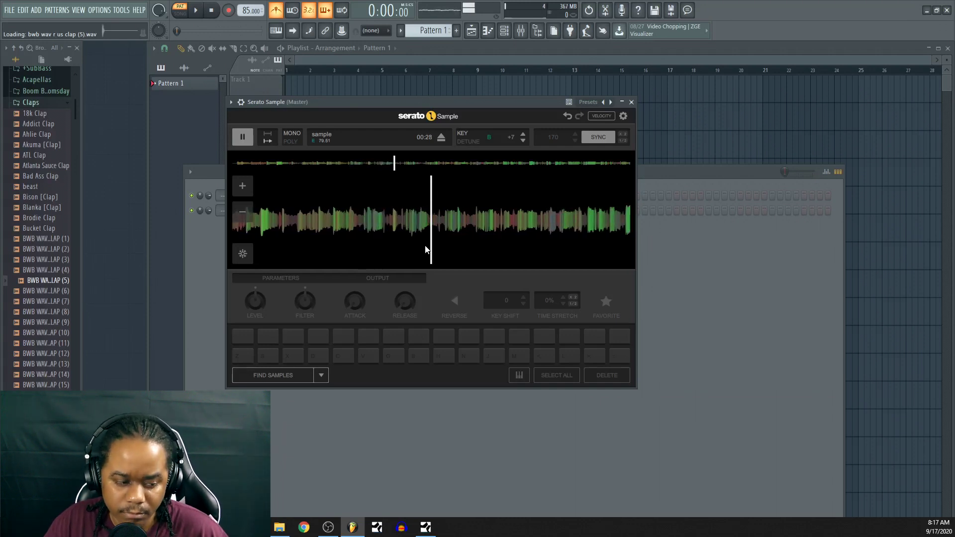
left_click(243, 138)
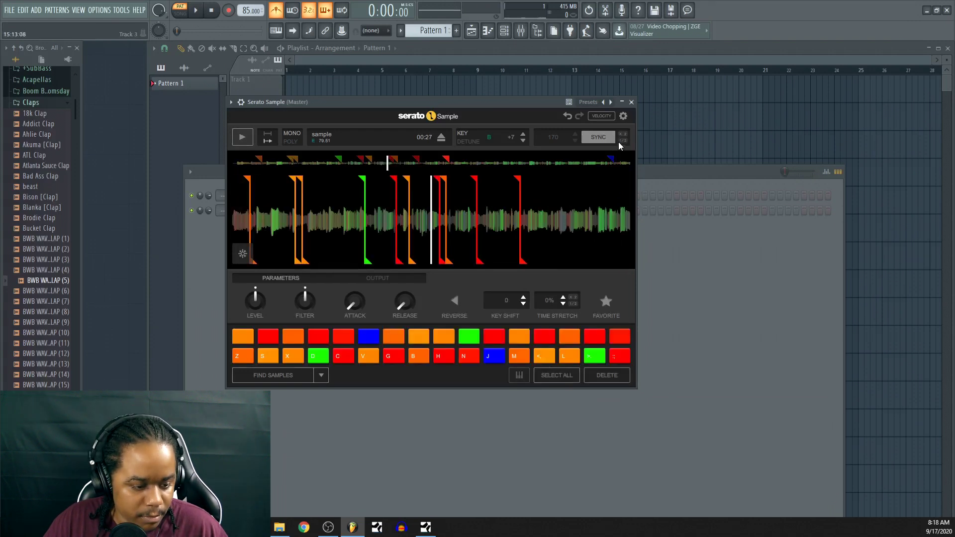
Halve the sample's synced tempo to 85 BPM and fill the pads with random slices using Set Random.
left_click(619, 141)
left_click(322, 375)
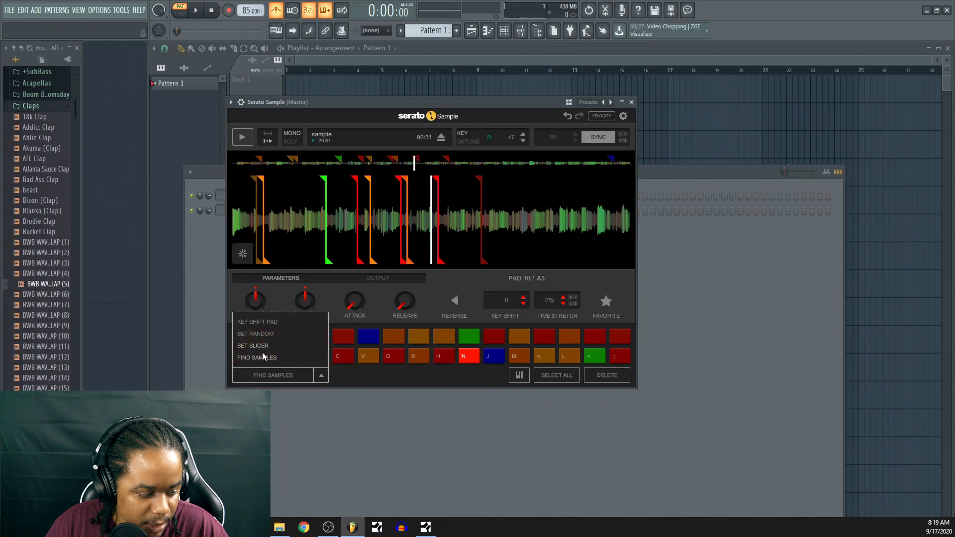
left_click(256, 335)
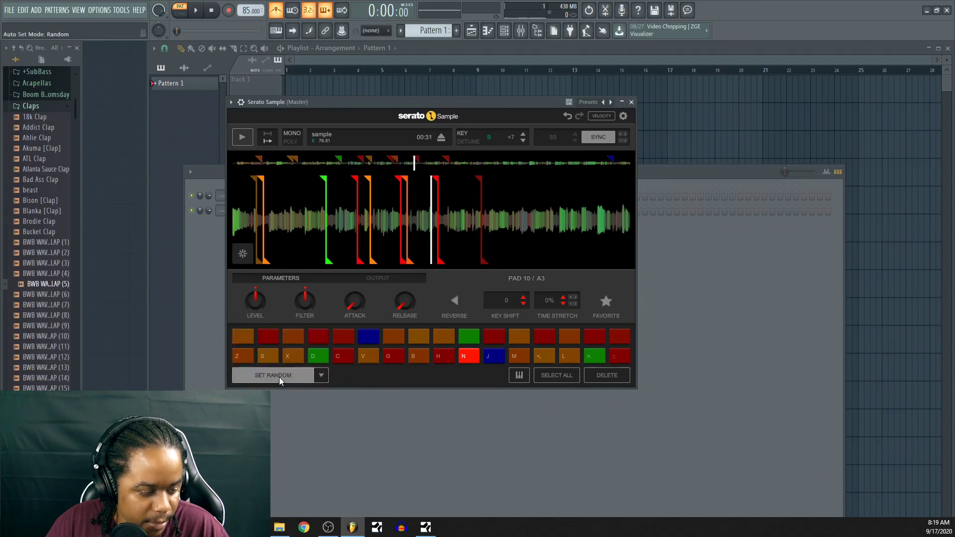
left_click(279, 377)
Audition the random slices by playing pads across both rows, and stop playback.
key("z")
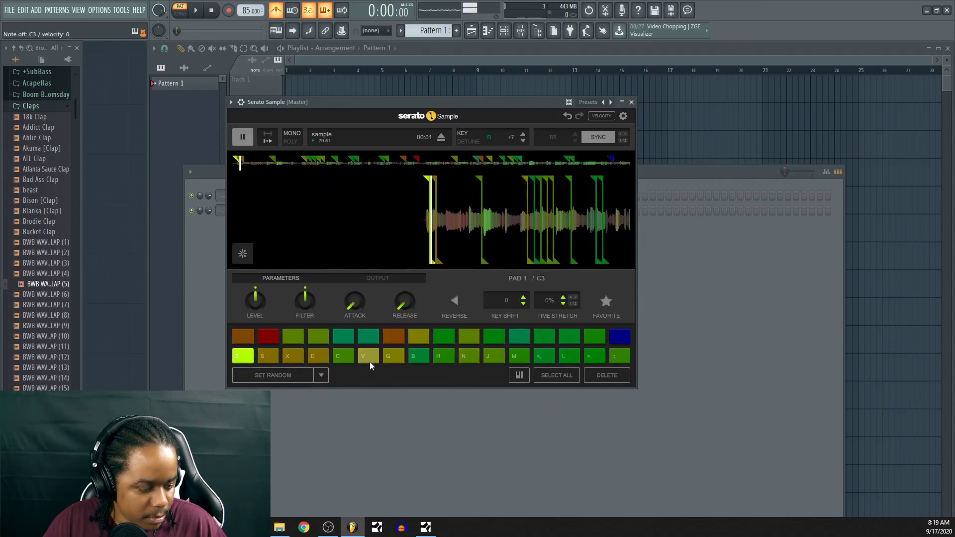
key("v")
key("b")
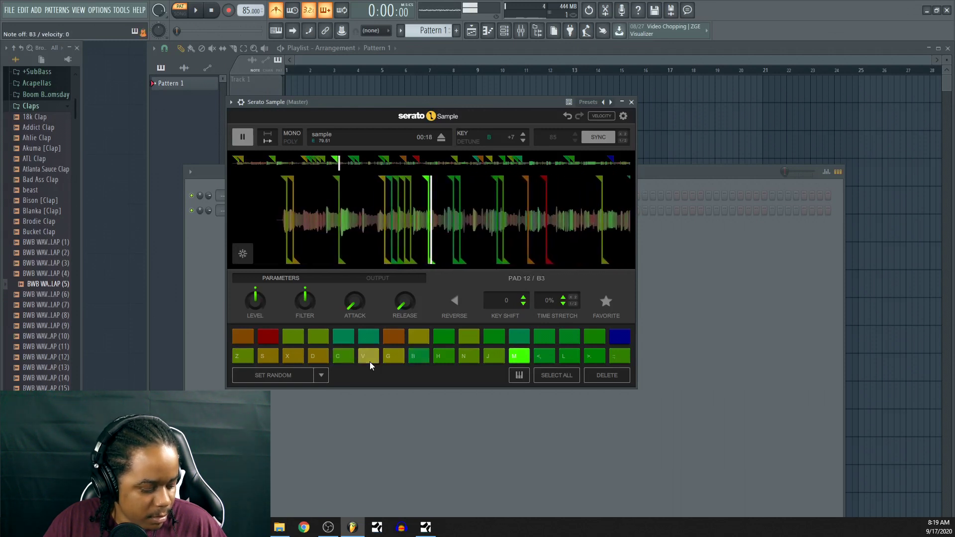
key("comma")
key("period")
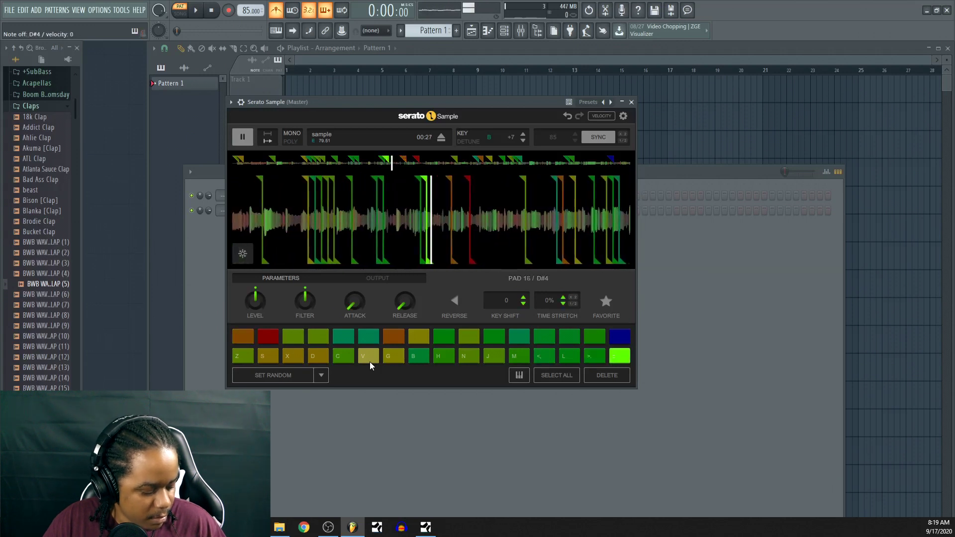
key("l")
key("r")
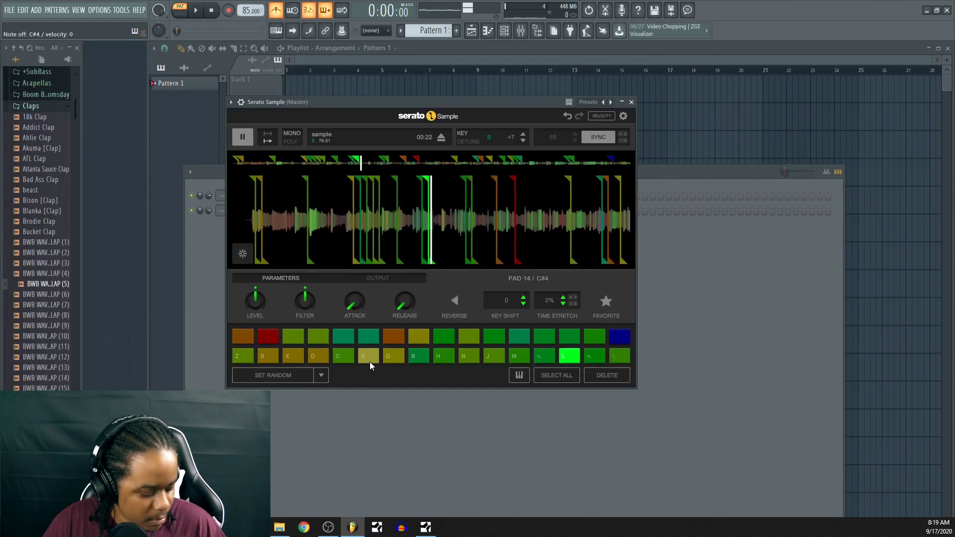
key("t")
key("y")
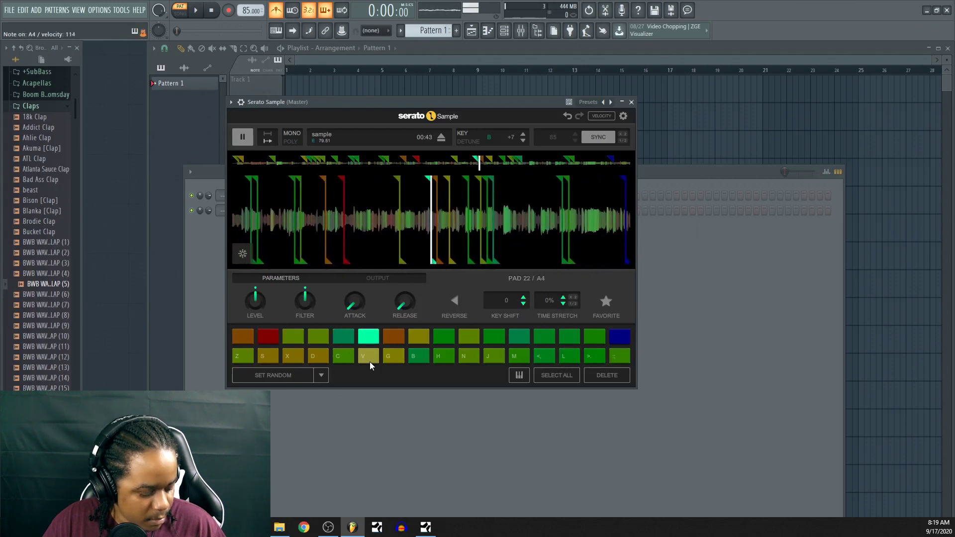
key("7")
key("u")
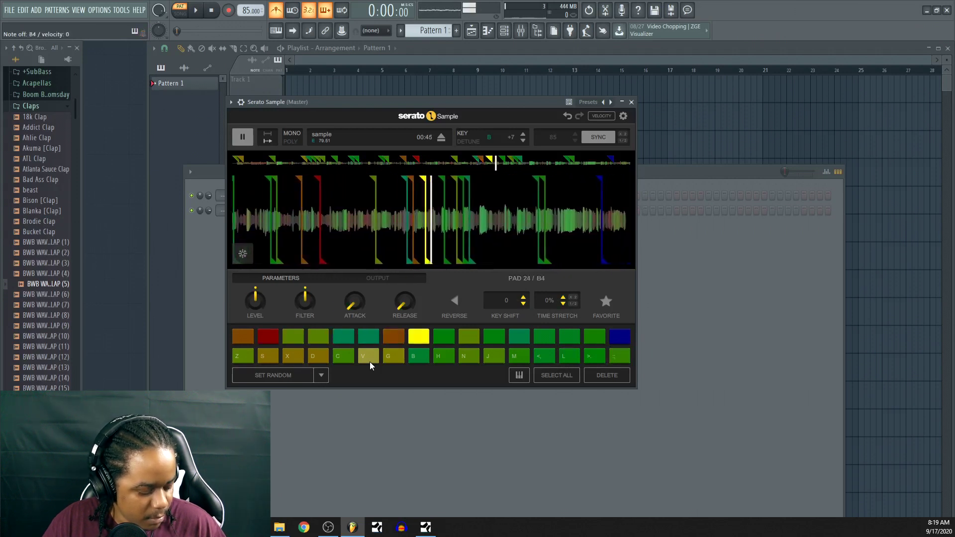
key("7")
key("u")
key("i")
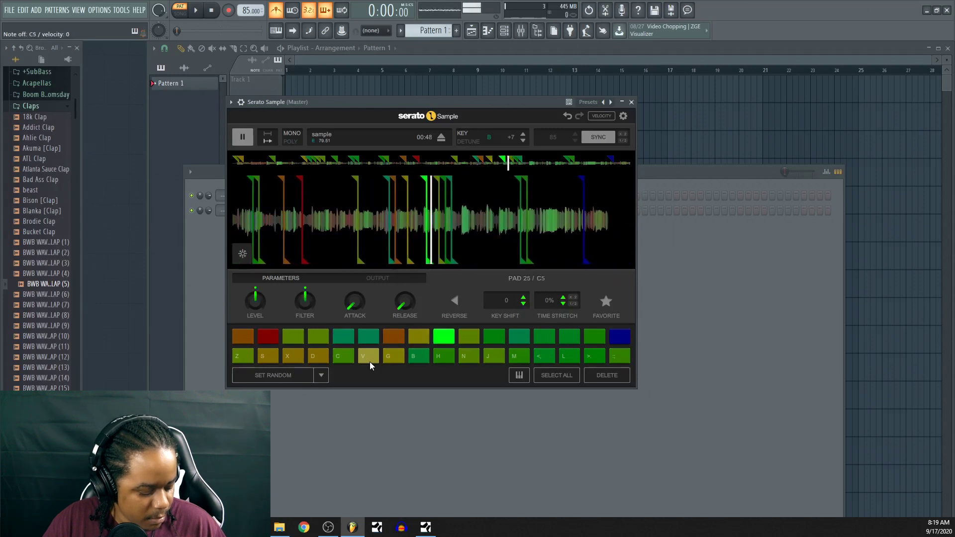
key("u")
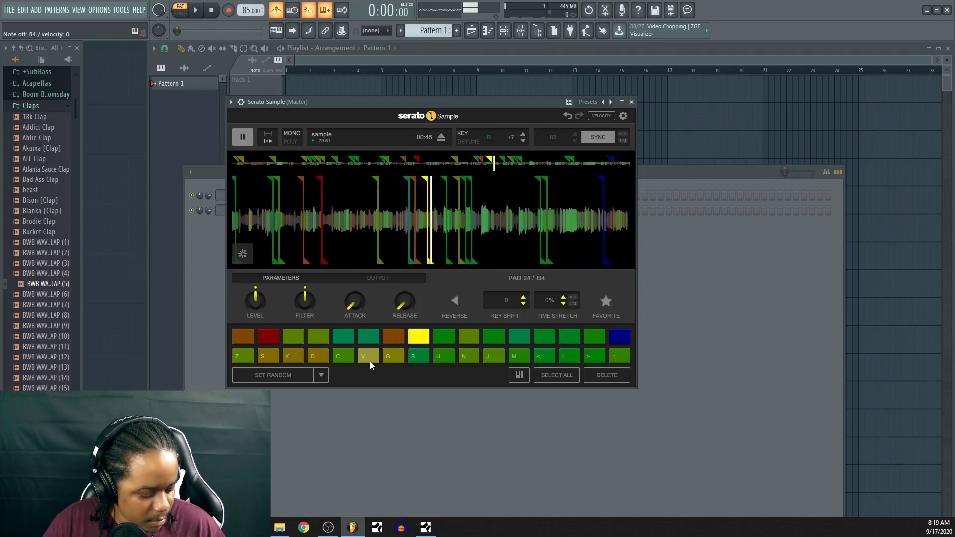
key("t")
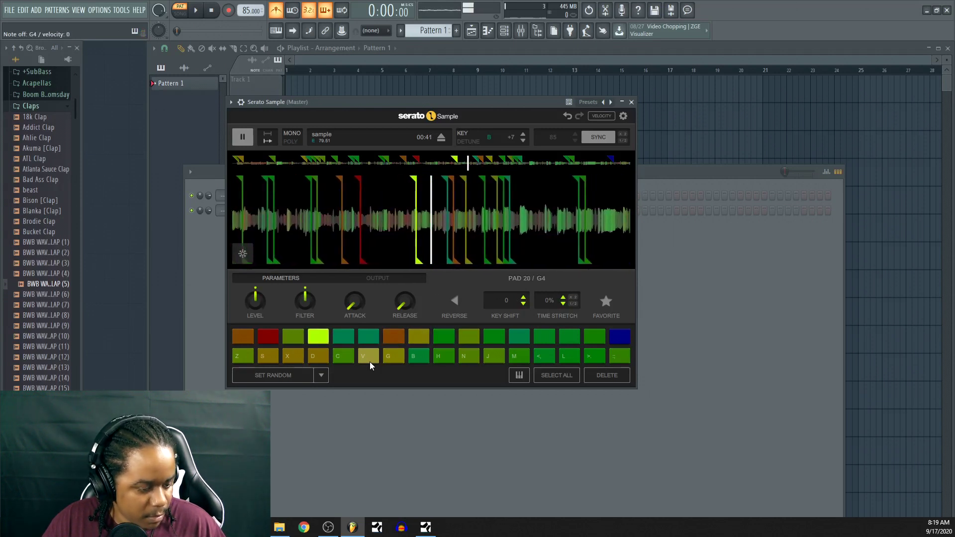
left_click(369, 362)
key("period")
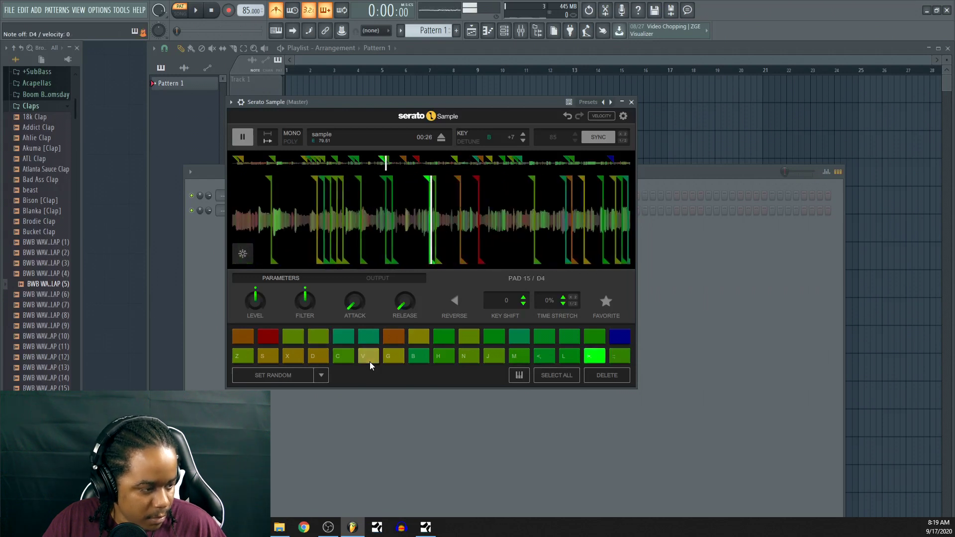
left_click(214, 12)
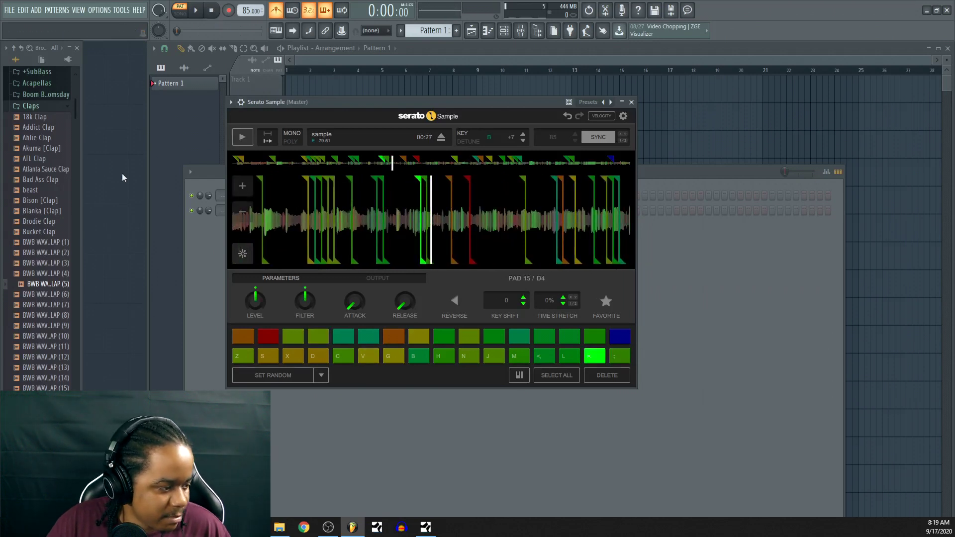
Browse the Boom B..omsday kit's All The Breaks folder and preview "Alfonze Mouzon - You Don_t Know How Much I Love You (Break 2)".
left_click(36, 109)
scroll(39, 110, "up", 4)
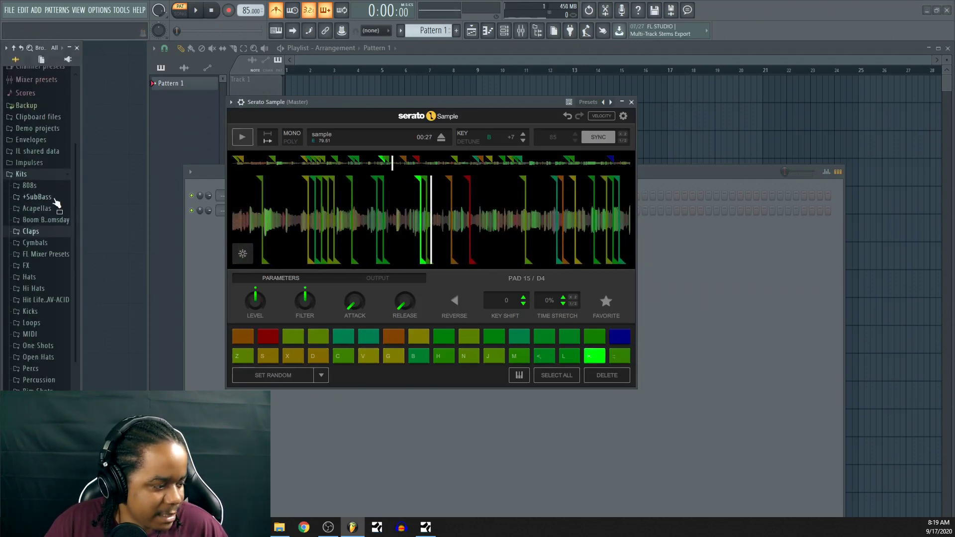
left_click(45, 223)
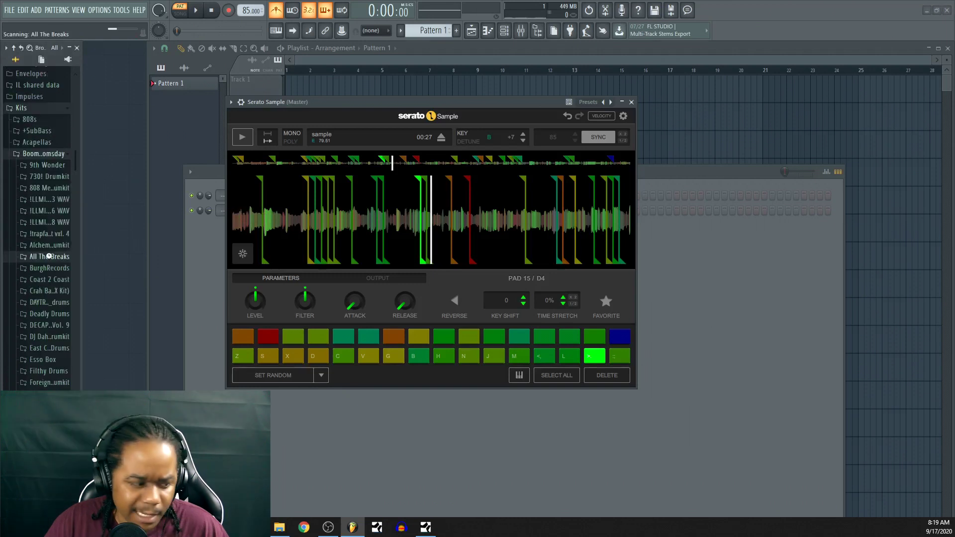
left_click(49, 256)
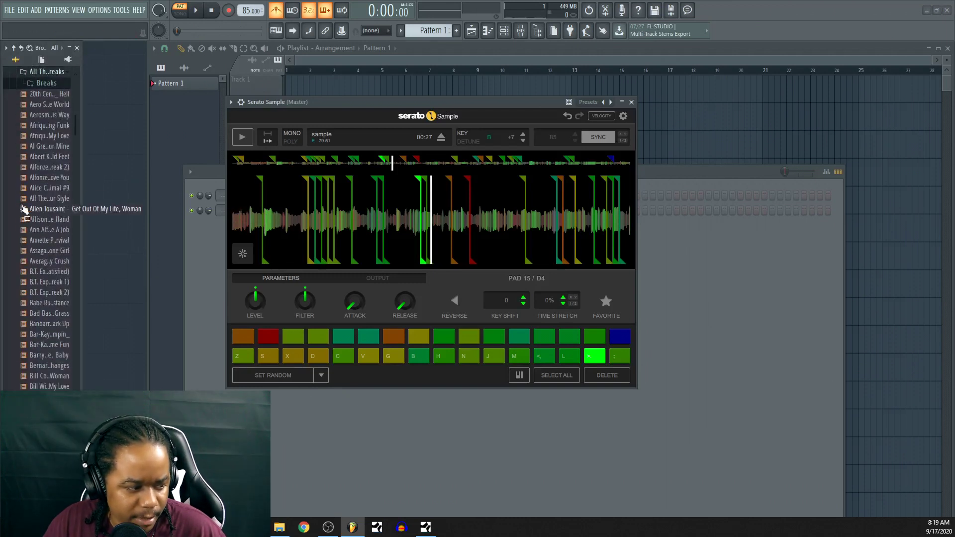
mouse_move(37, 169)
left_mouse_down()
mouse_move(42, 161)
mouse_move(44, 173)
left_mouse_up()
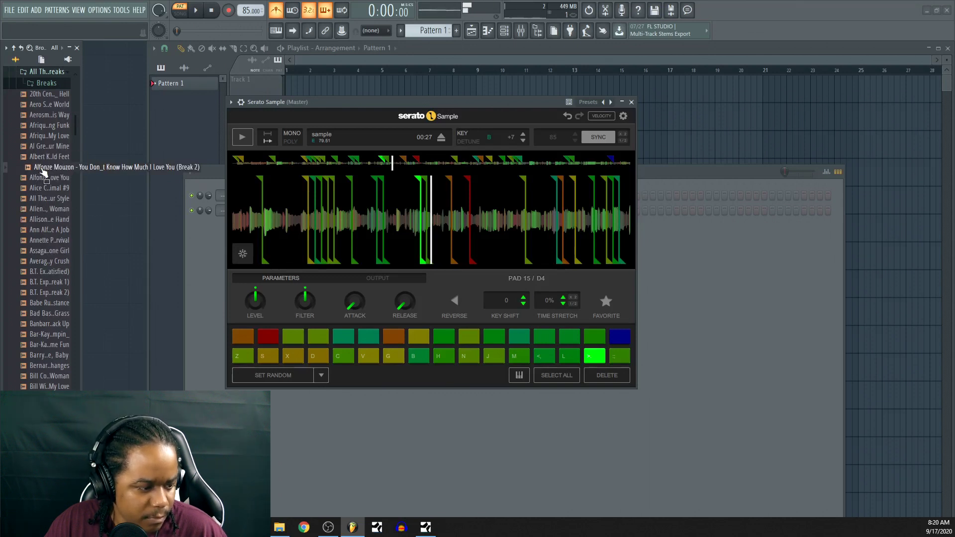
left_click_drag(44, 174, 44, 174)
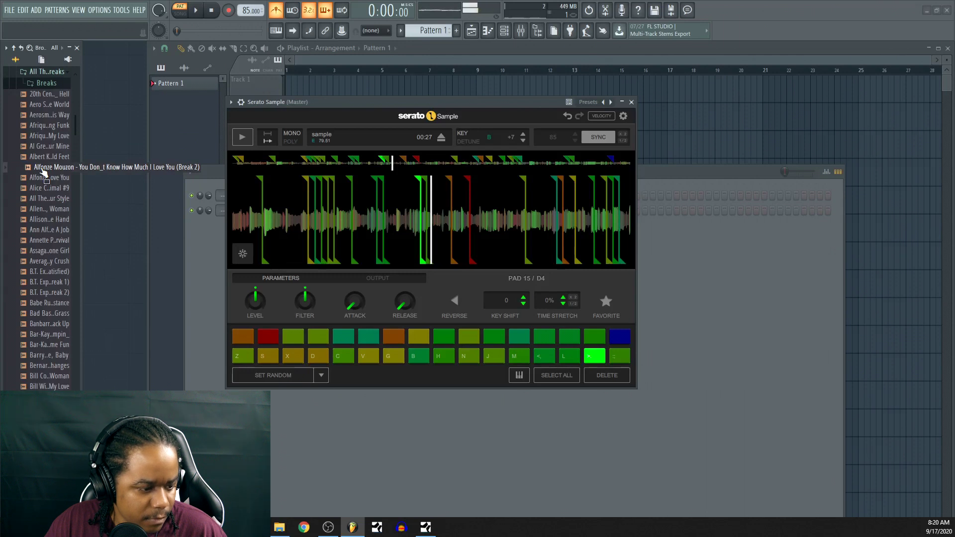
Load the previewed Alfonze Mouzon break into Edison and move the editor clear of the sampler's main area.
left_click(50, 171)
left_click_drag(50, 171, 605, 11)
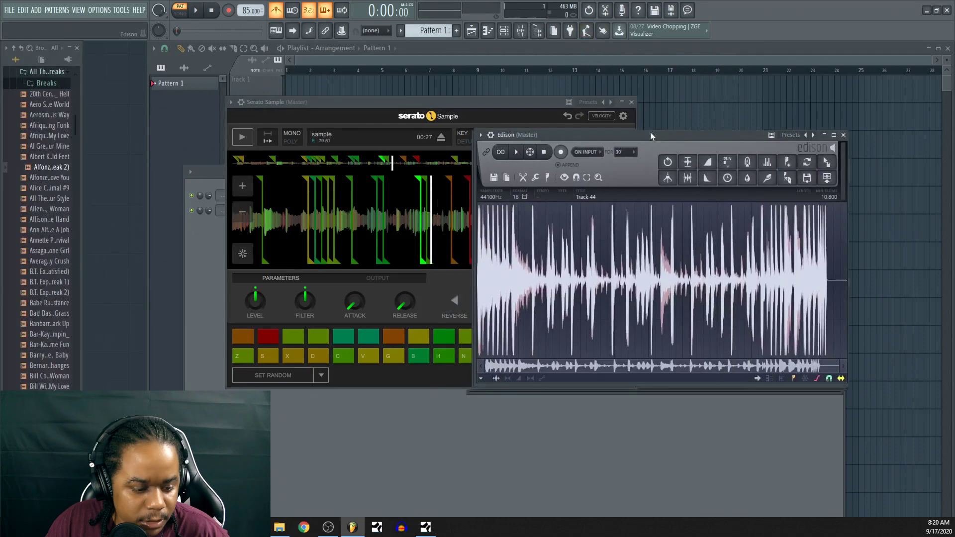
left_click_drag(652, 135, 685, 100)
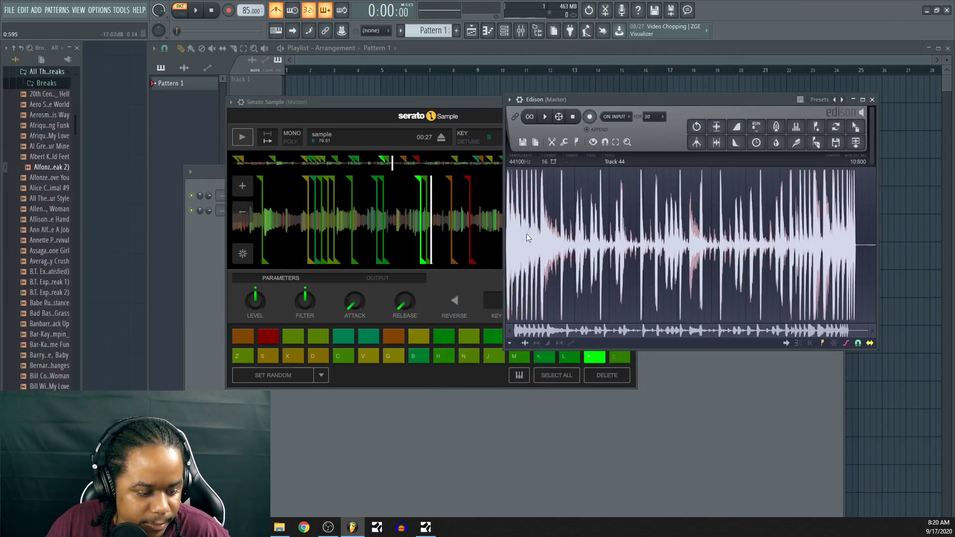
Audition passages of the break in Edison and narrow the selection to the part from about 3:342 to 3:929.
left_click_drag(541, 240, 562, 246)
key("space")
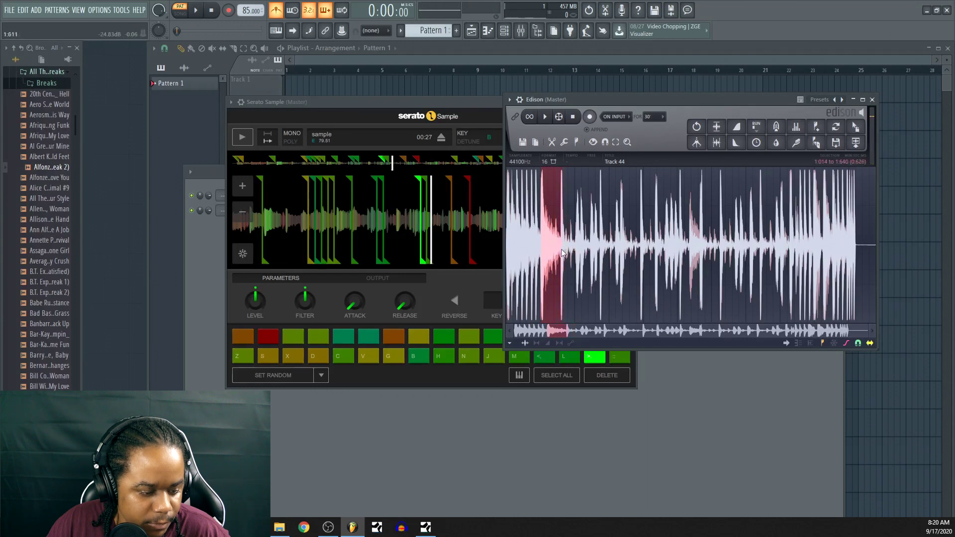
scroll(536, 244, "up", 2)
left_click_drag(606, 251, 808, 269)
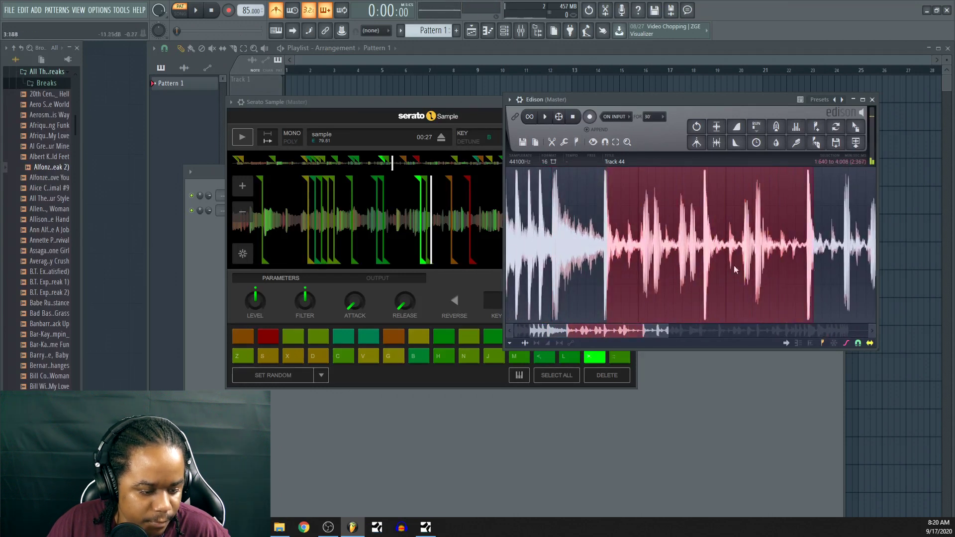
left_click_drag(605, 257, 755, 267)
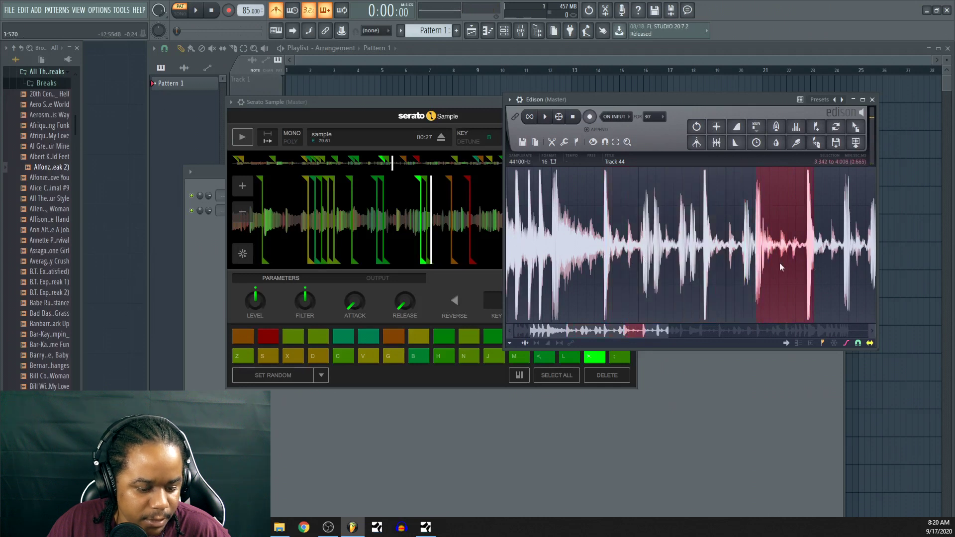
key("space")
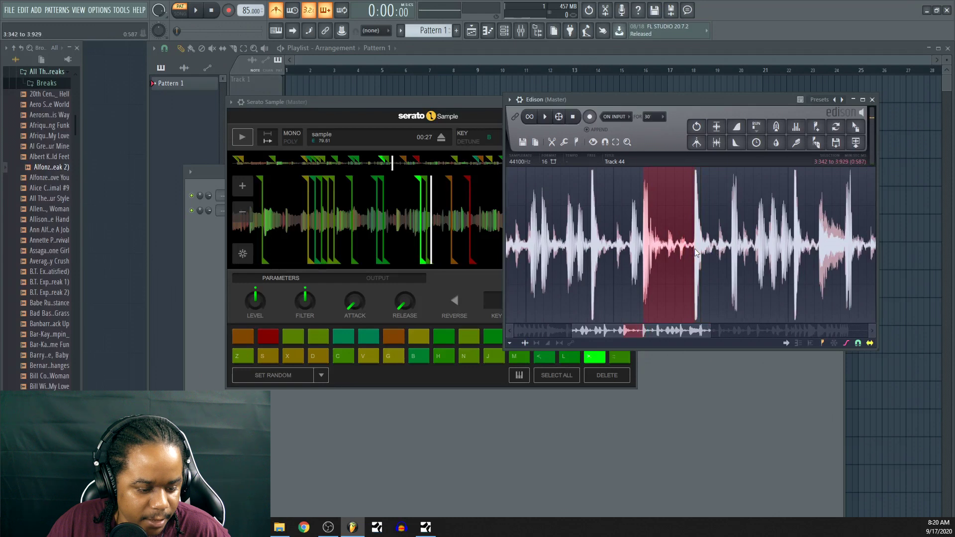
Check the selection's end against the following drum hit, play the passage, and turn on looped playback.
scroll(695, 251, "up", 3)
key("space")
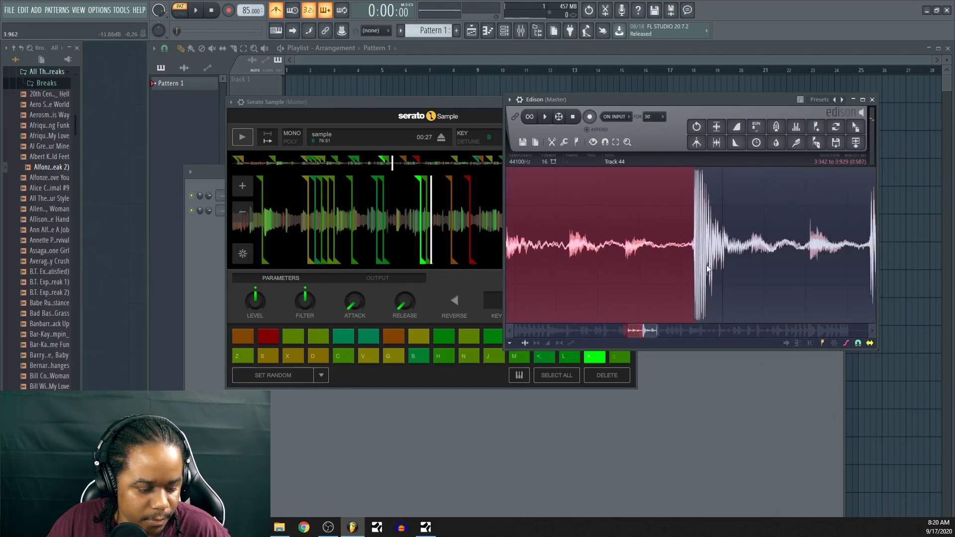
scroll(708, 270, "down", 3)
key("space")
left_click(529, 117)
Move the selection's start back to about 3:339, just before the drum hit, and play the loop to check both edges.
scroll(577, 256, "up", 4)
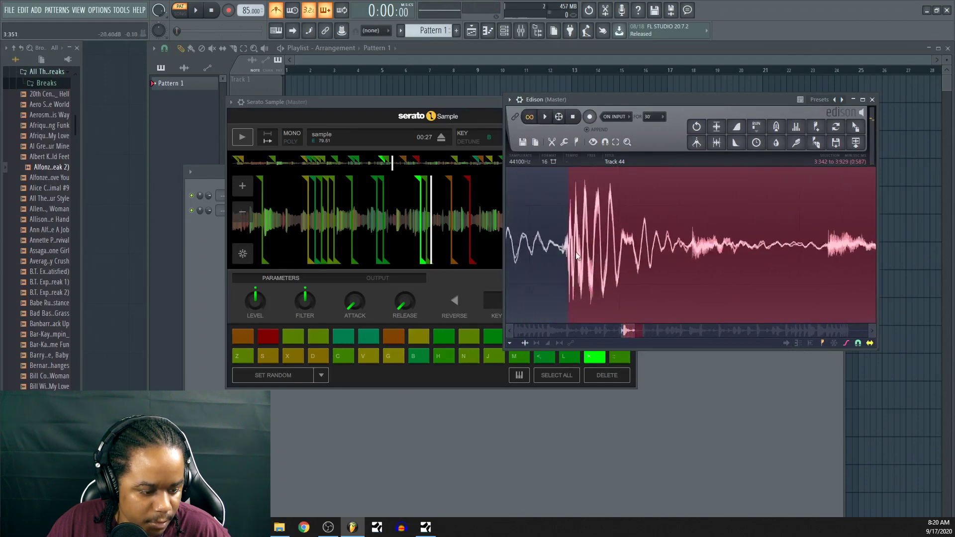
scroll(576, 256, "up", 2)
left_click_drag(559, 251, 551, 250)
scroll(562, 250, "down", 3)
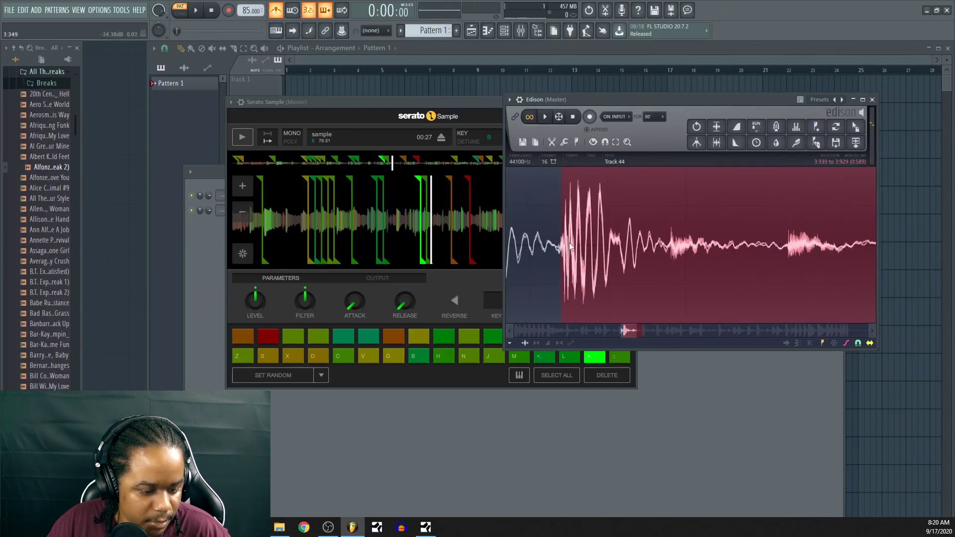
scroll(715, 248, "up", 4)
scroll(715, 247, "up", 4)
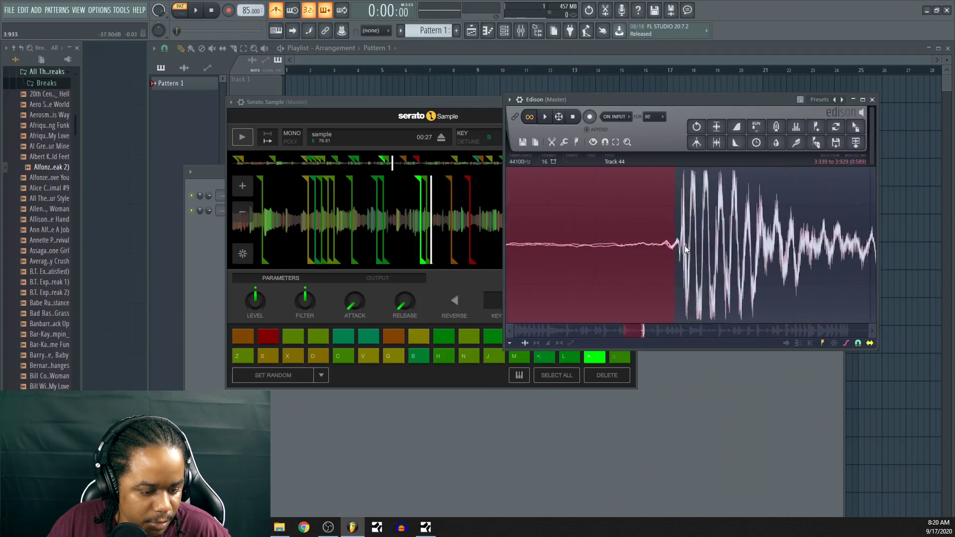
key("space")
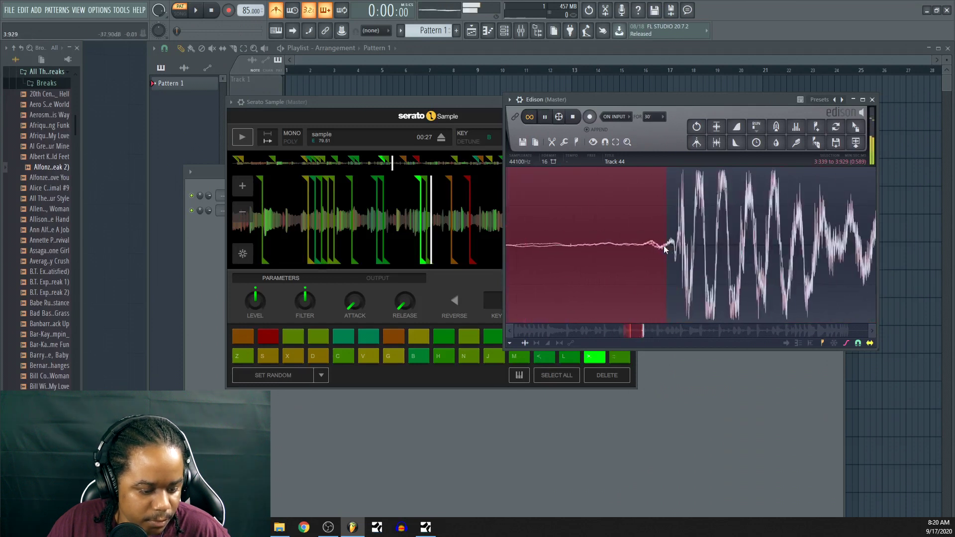
Stop the loop and place the selected slice, about 3:339 to 3:929, on playlist Track 1 at the start of bar 1.
key("space")
scroll(659, 248, "down", 3)
scroll(656, 246, "down", 3)
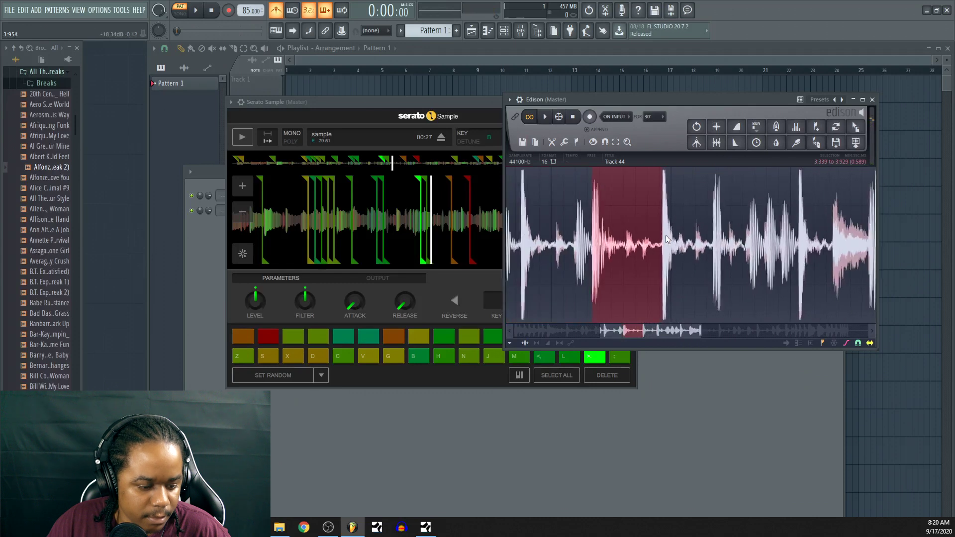
left_click_drag(855, 127, 246, 94)
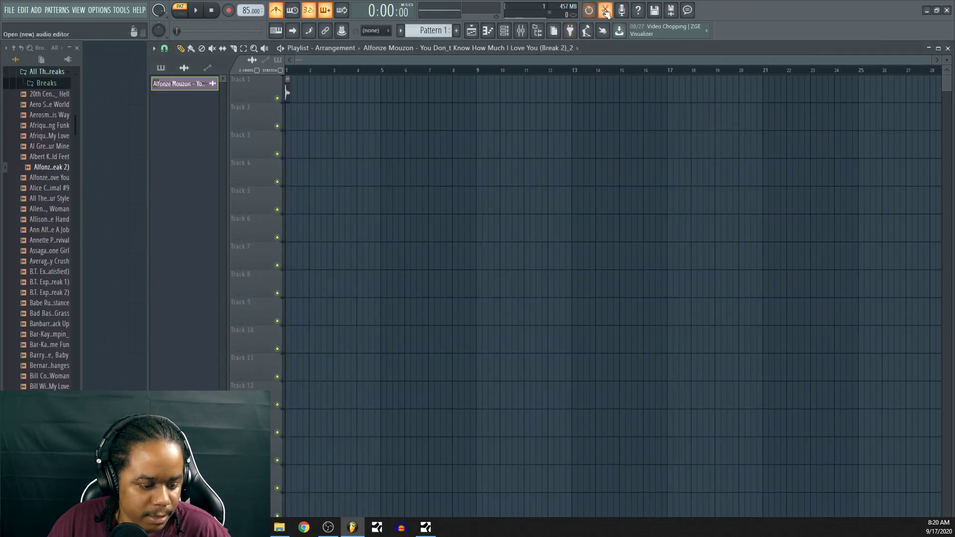
Reopen the break in Edison, select the next passage from about 3:929 to 4:355, and loop it to check its edges.
left_click(605, 10)
left_click_drag(665, 244, 713, 244)
scroll(714, 244, "up", 2)
scroll(713, 249, "up", 8)
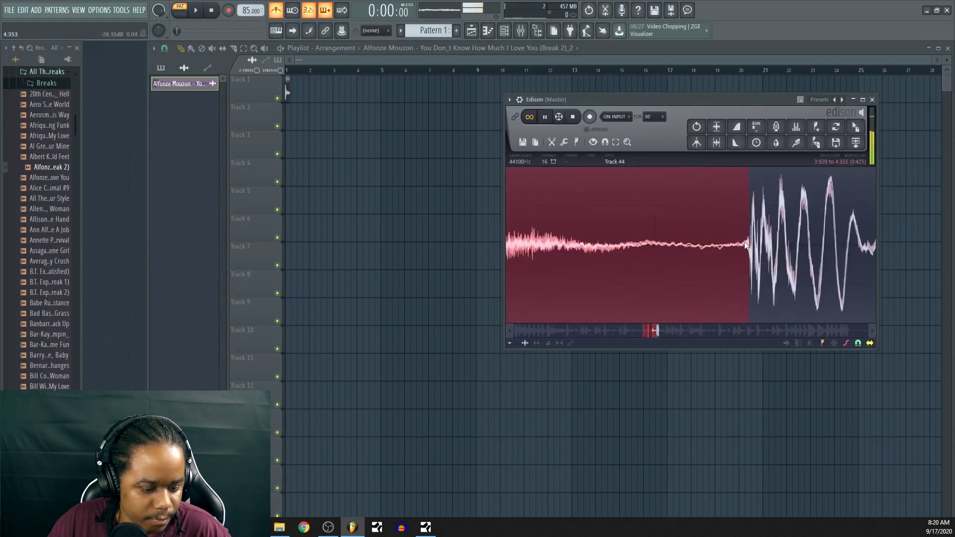
key("space")
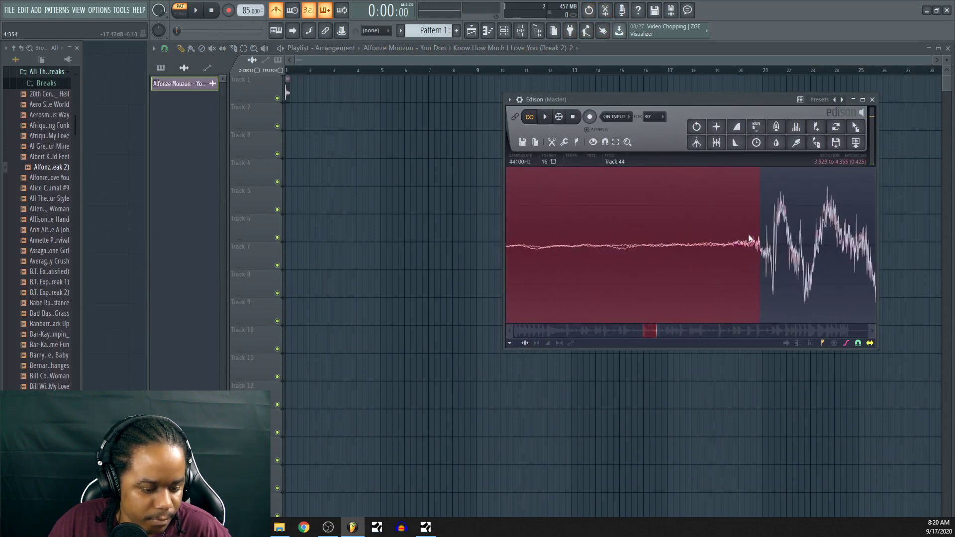
key("space")
Place the new slice on playlist Track 2 and shift it to beat 2 of bar 1 while playing the song.
left_click_drag(856, 132, 382, 125)
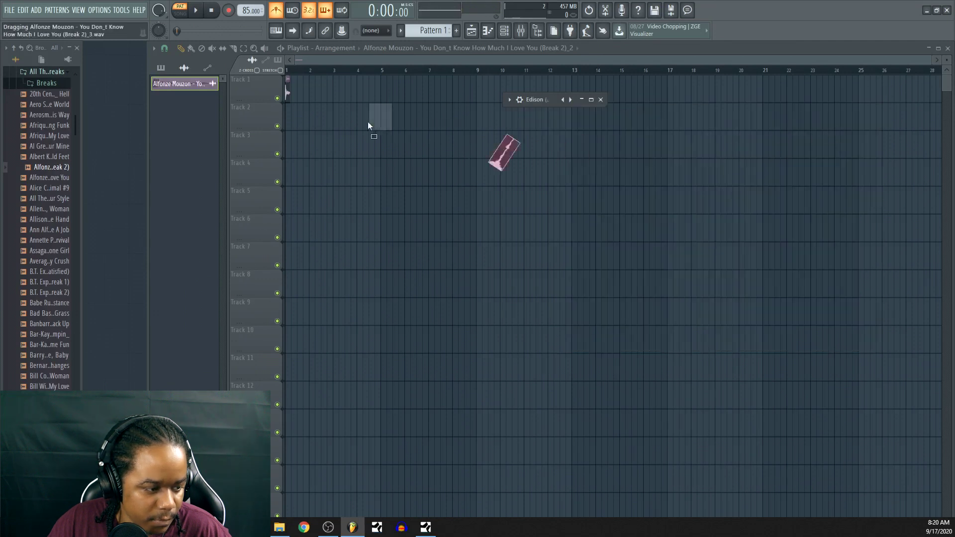
left_click_drag(295, 125, 297, 125)
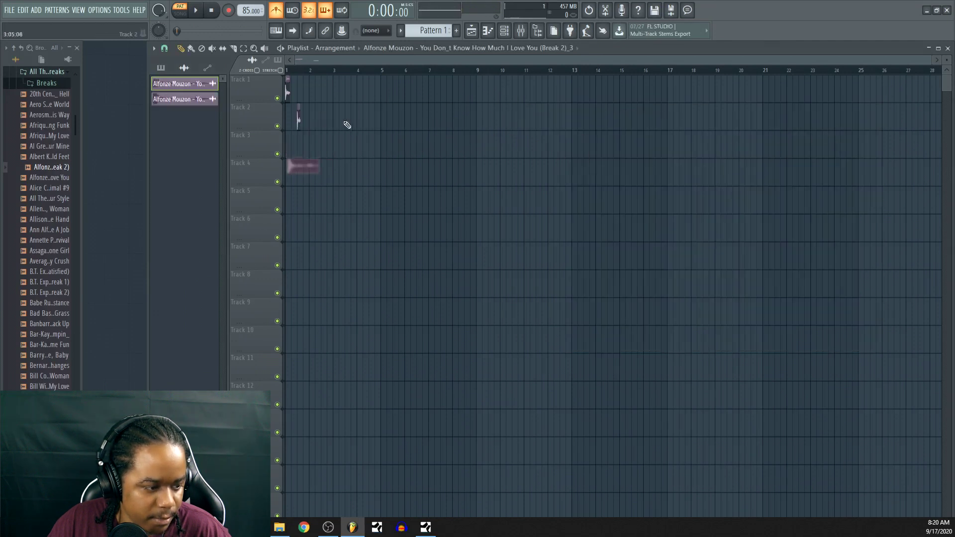
scroll(289, 74, "up", 10)
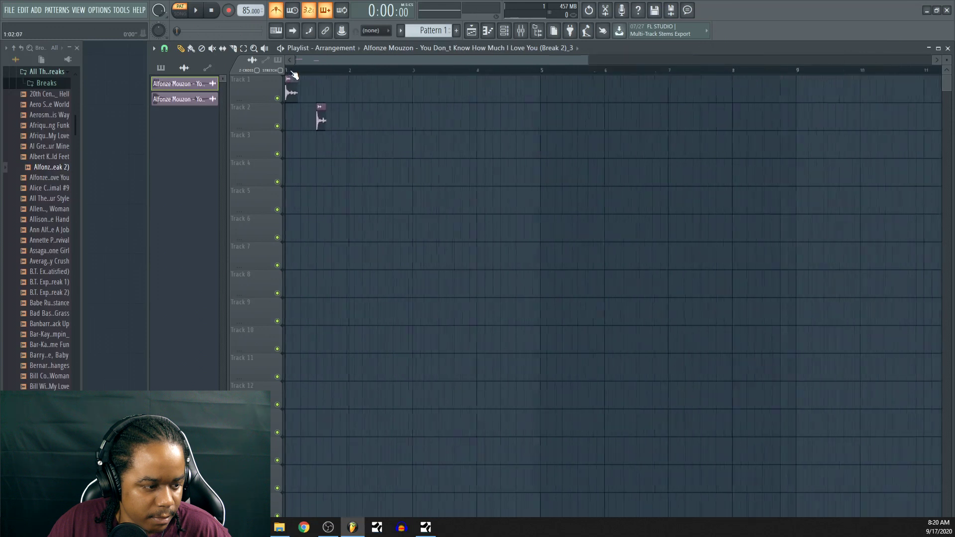
left_click(196, 11)
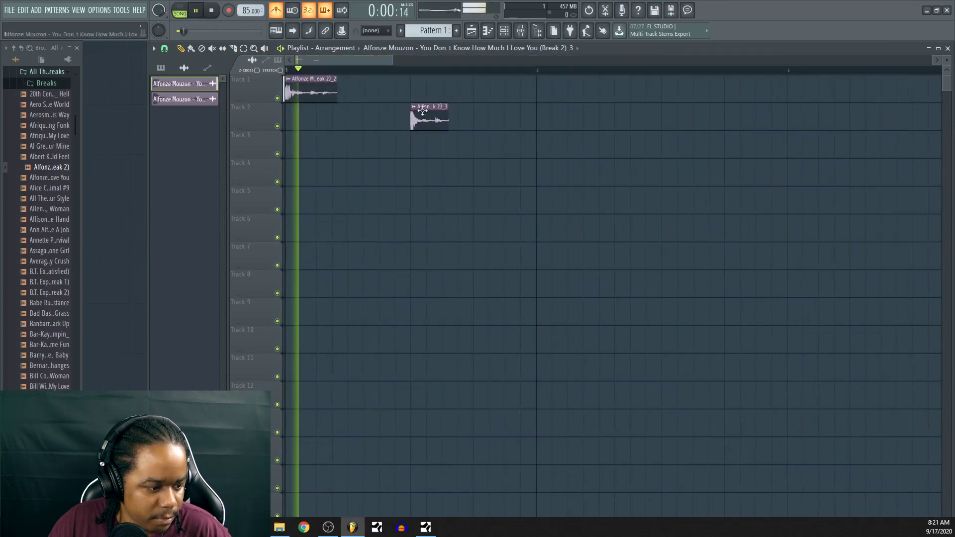
left_click_drag(423, 111, 361, 111)
key("space")
key("space")
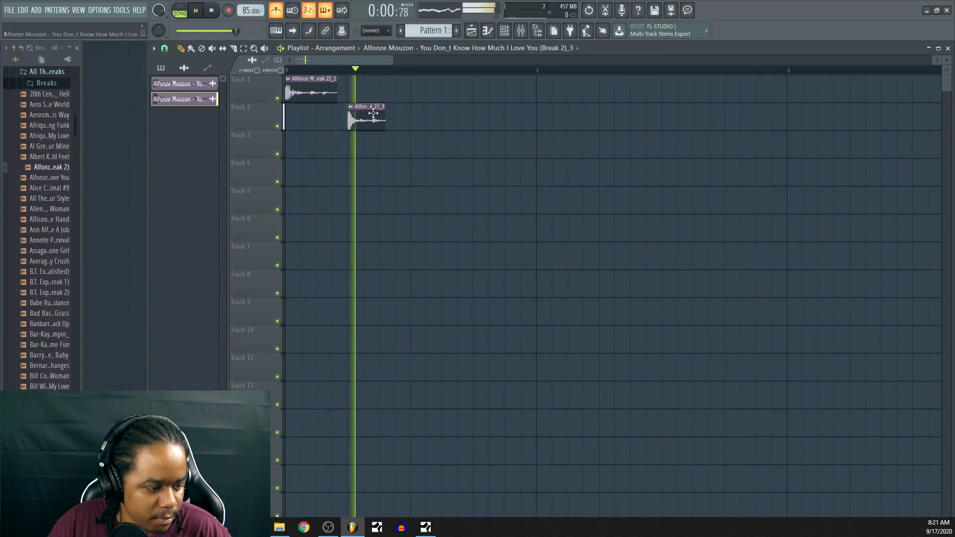
key("space")
key("space")
Try the Track 2 clip at other positions in bar 1 against repeated playback, returning it to beat 2.
left_click_drag(363, 109, 436, 117)
key("space")
key("space")
key("space")
key("space")
key("space")
key("space")
left_click_drag(436, 117, 408, 104)
key("space")
key("space")
key("space")
key("space")
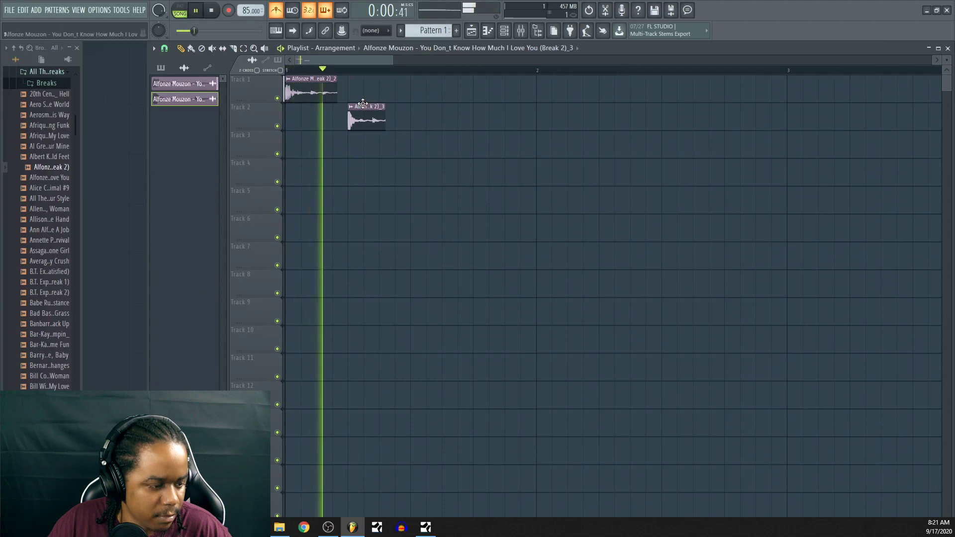
key("space")
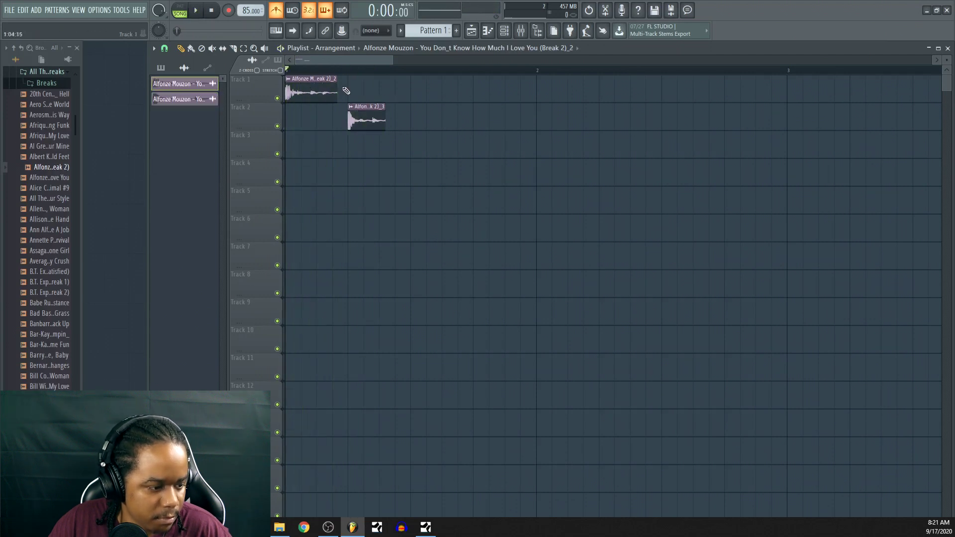
Add a second copy of the first slice on Track 1, half a beat after the start of bar 1, checking it in playback.
key("space")
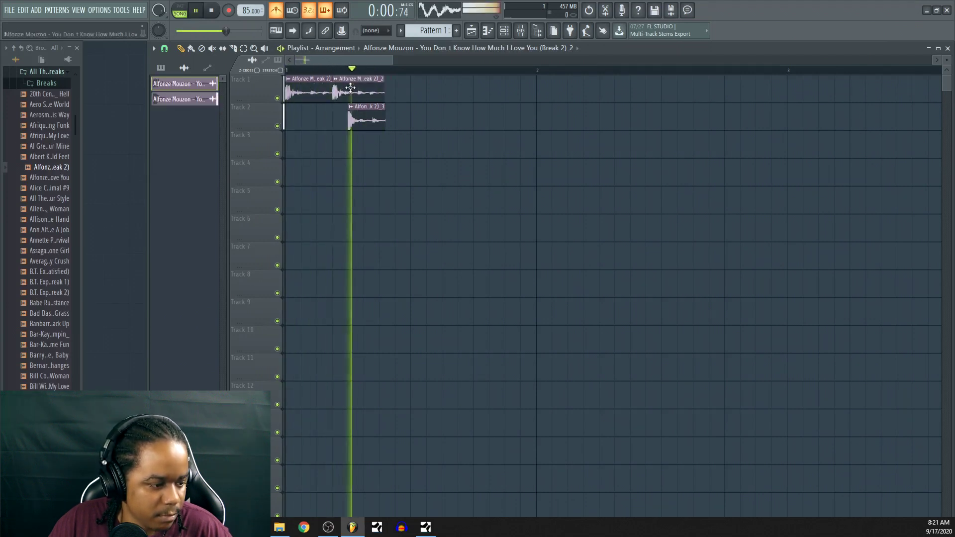
left_click_drag(352, 87, 335, 90)
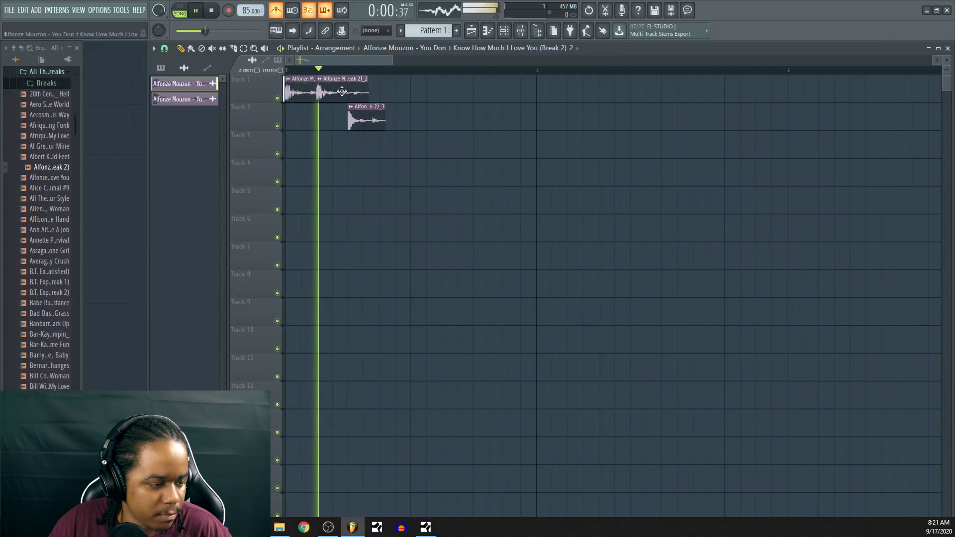
key("space")
Add a copy of the Track 2 slice and position it on beat 4 of bar 1 while the song plays.
left_click(369, 117)
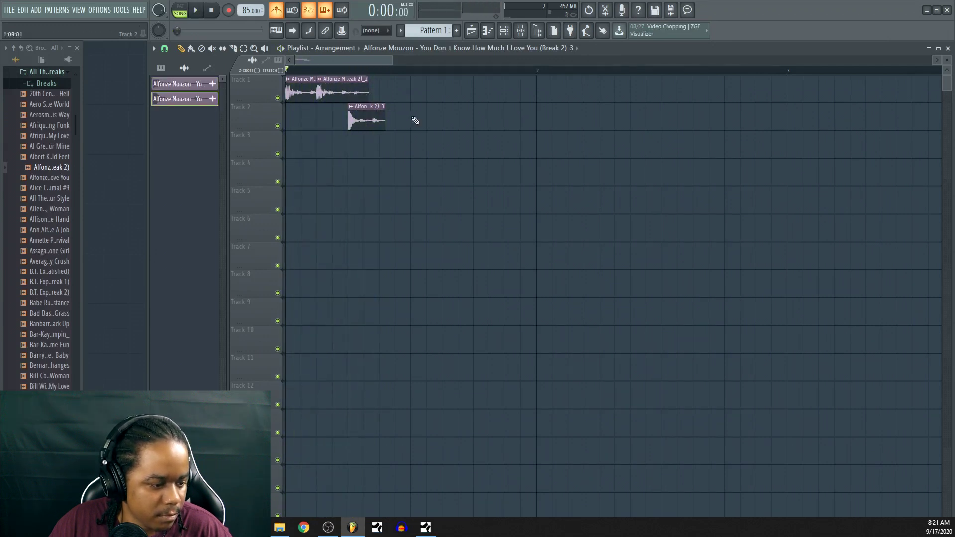
key("space")
left_click(448, 122)
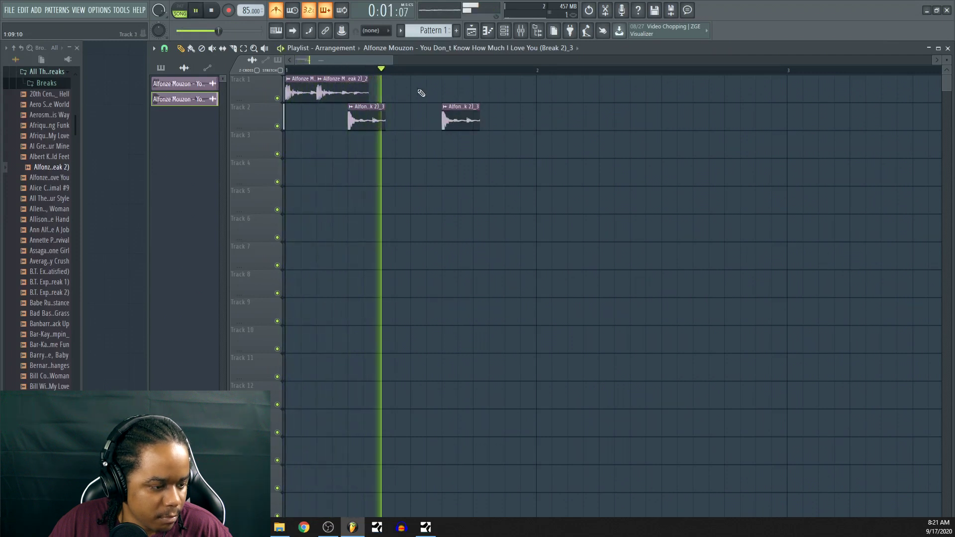
left_click_drag(453, 103, 500, 111)
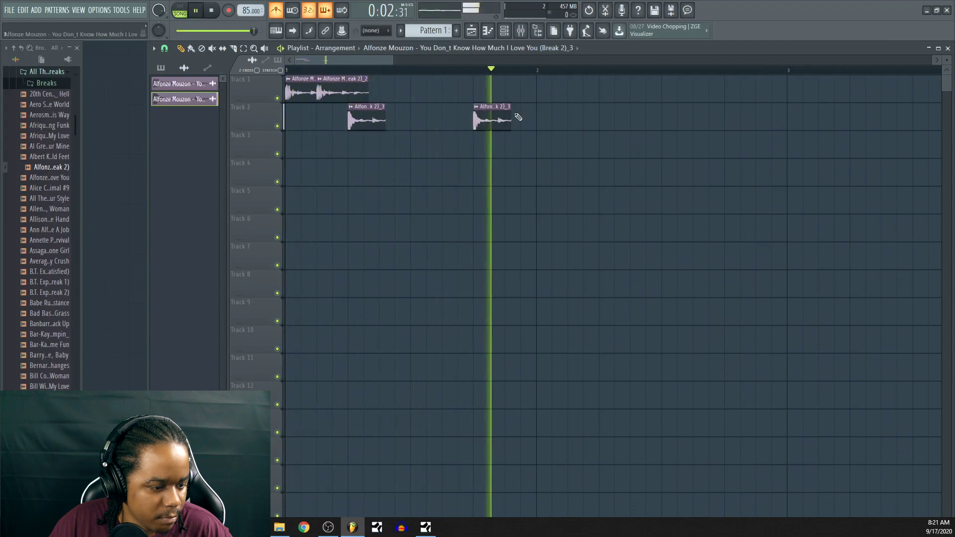
scroll(495, 70, "down", 3)
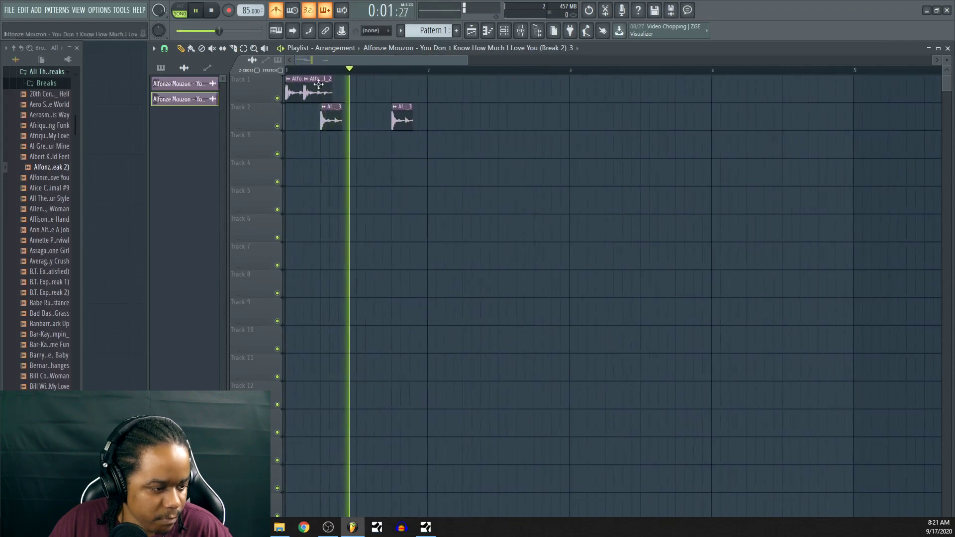
key("space")
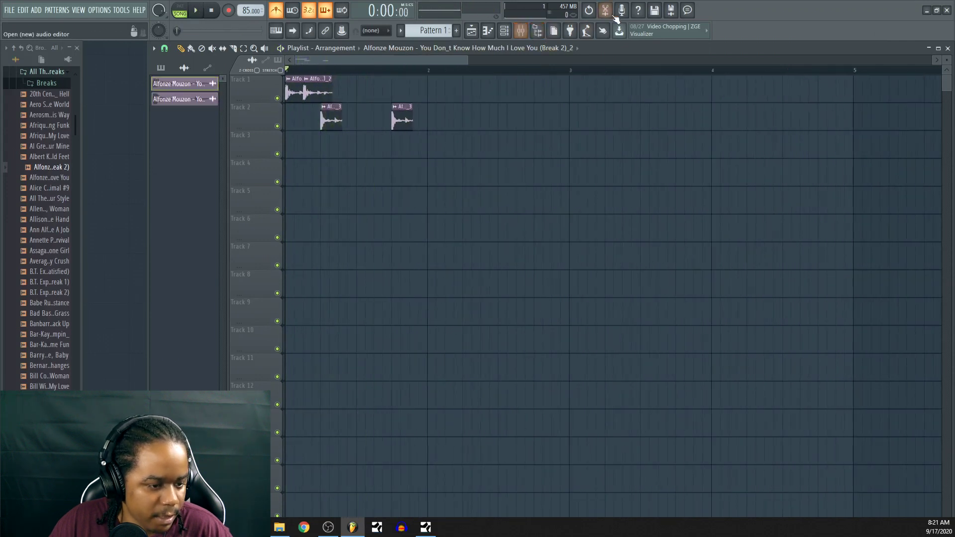
Reopen the break in Edison and select the short hit from about 3:190 to 3:339, ending just before the following hit.
left_click(619, 12)
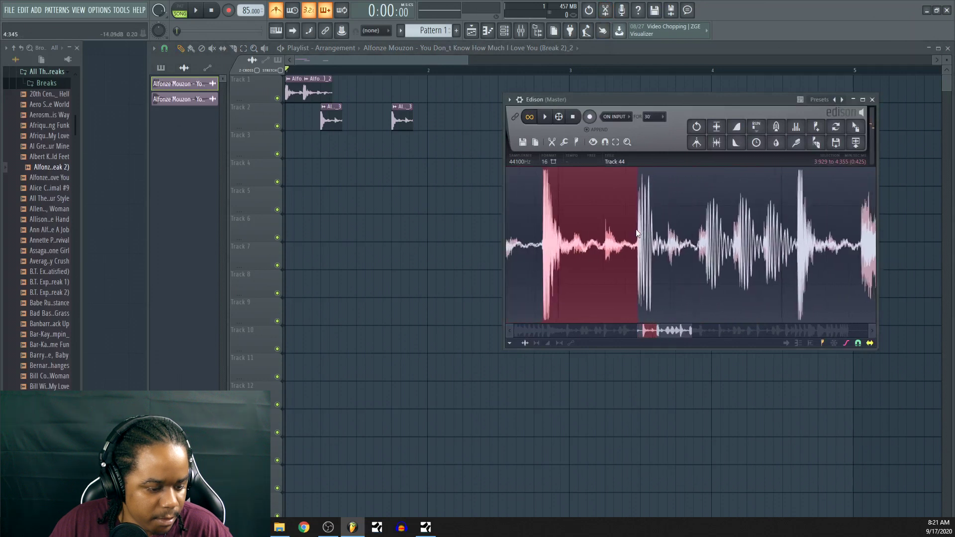
scroll(637, 230, "down", 6)
left_click_drag(636, 230, 602, 231)
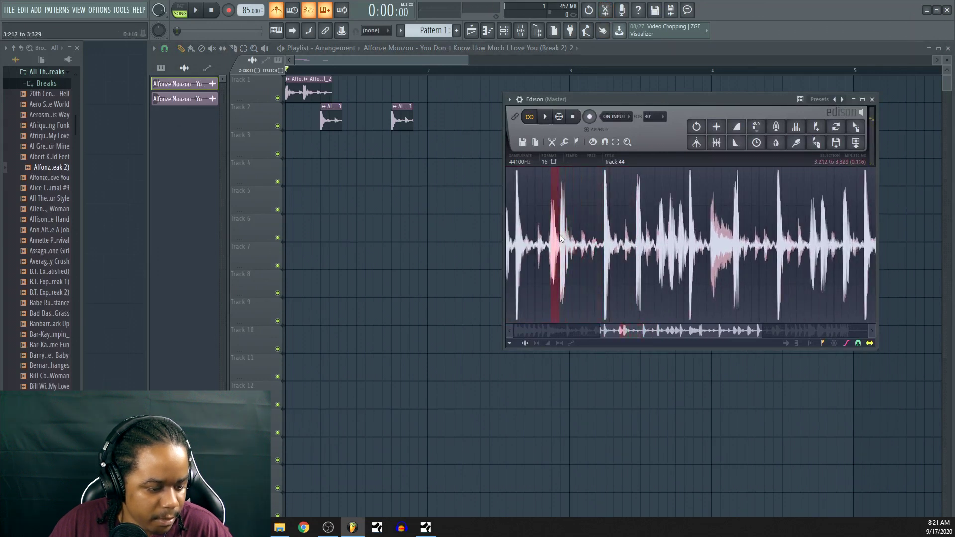
scroll(549, 239, "up", 3)
left_click_drag(548, 234, 547, 240)
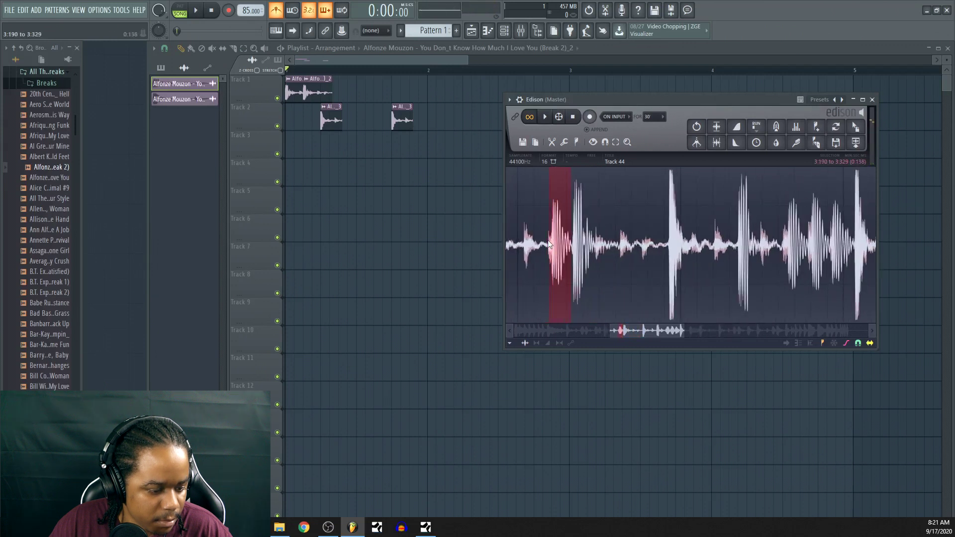
scroll(577, 243, "up", 4)
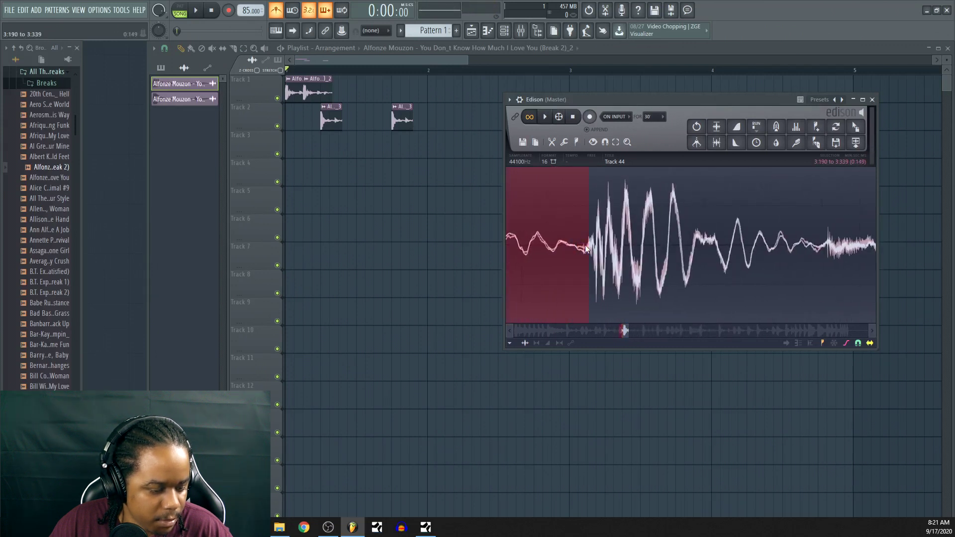
scroll(586, 244, "down", 6)
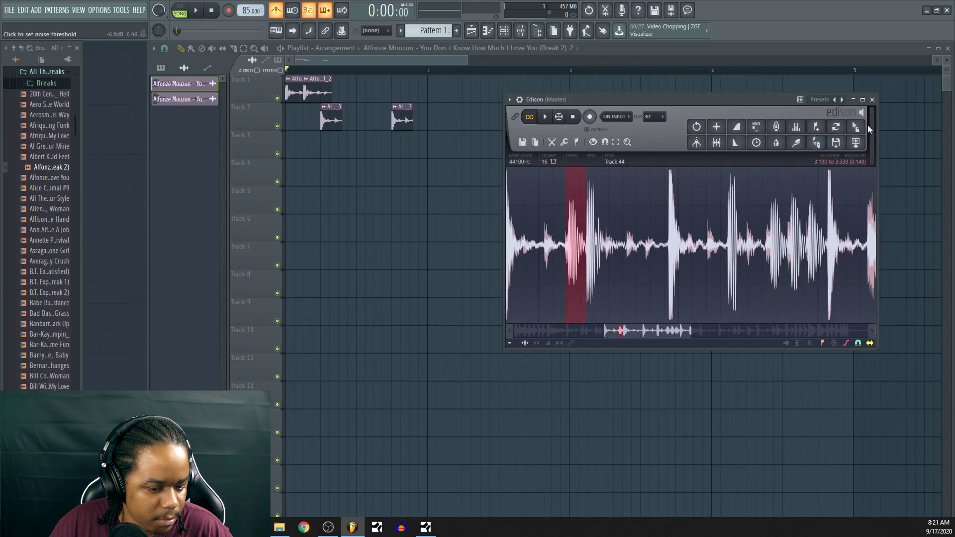
Place the short slice on Track 2 half a beat into bar 1, move the second Track 1 clip to beat 2 of bar 2, and play back.
left_click_drag(859, 131, 361, 162)
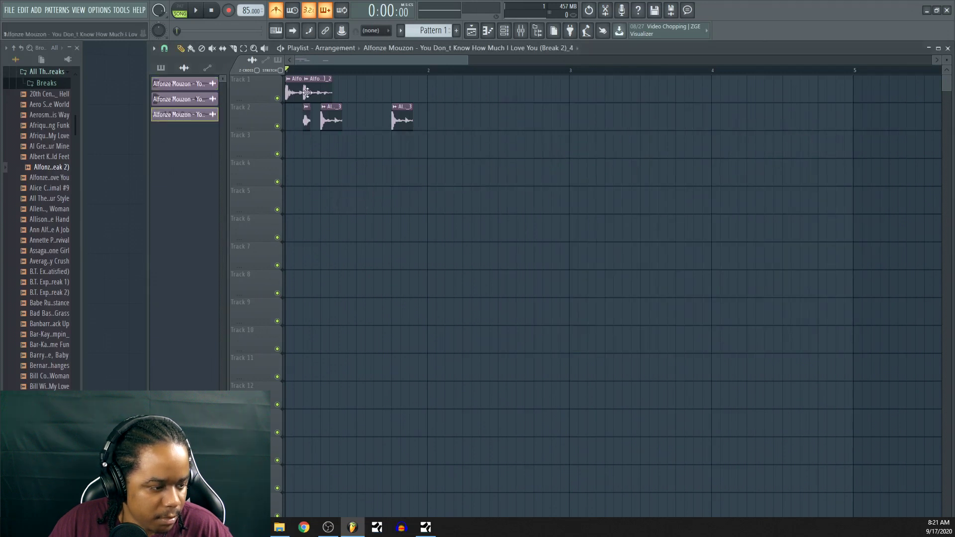
scroll(323, 61, "up", 3)
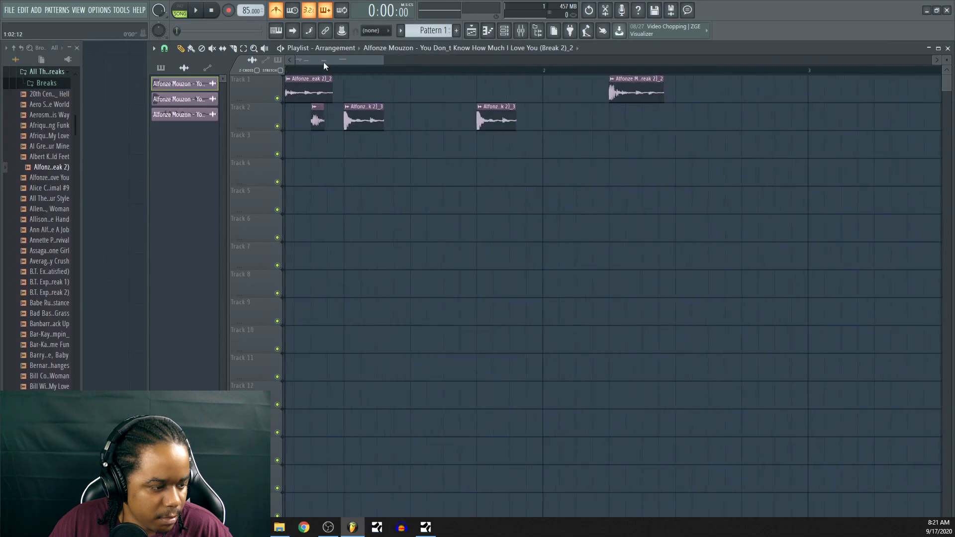
key("space")
key("space")
key("space")
key("space")
Set the time-stretching mode of all three break slices to e3 generic in their channel settings.
double_click(322, 113)
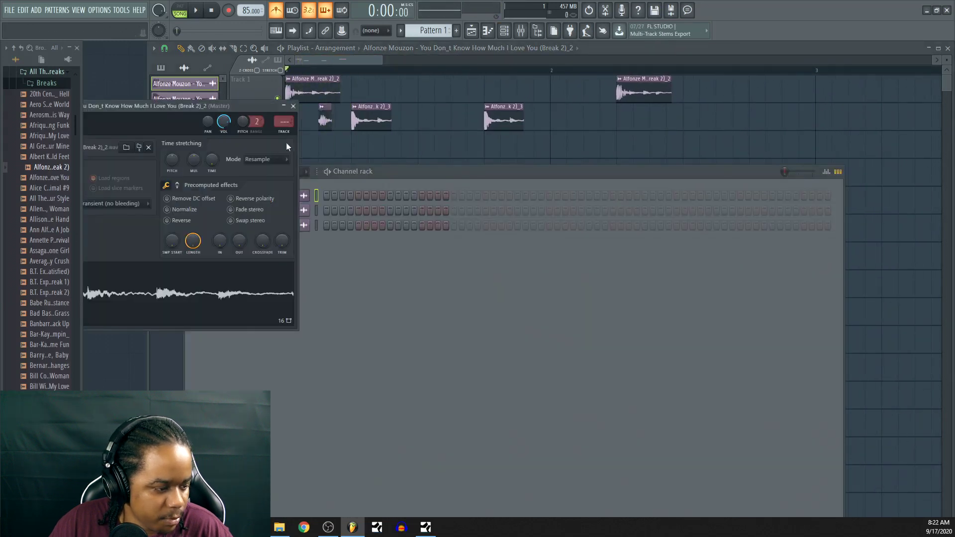
left_click(268, 160)
left_click(263, 205)
left_click(352, 183)
left_click(302, 212)
left_click(280, 172)
left_click(272, 215)
left_click(363, 184)
left_click(301, 225)
Set the fade-out to about 15% on the slice ending in _4, 21% on _3 and 25% on _2.
left_click_drag(268, 130, 636, 192)
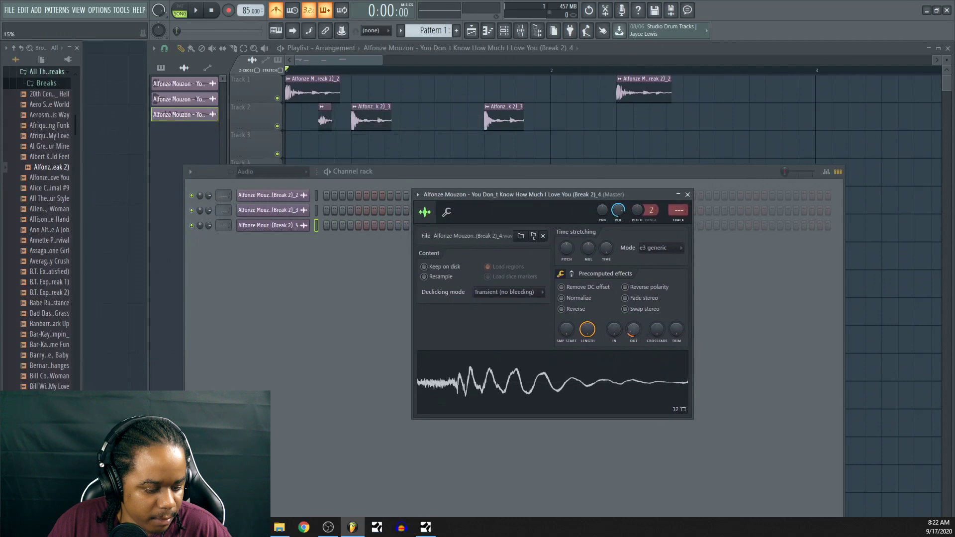
left_click(269, 210)
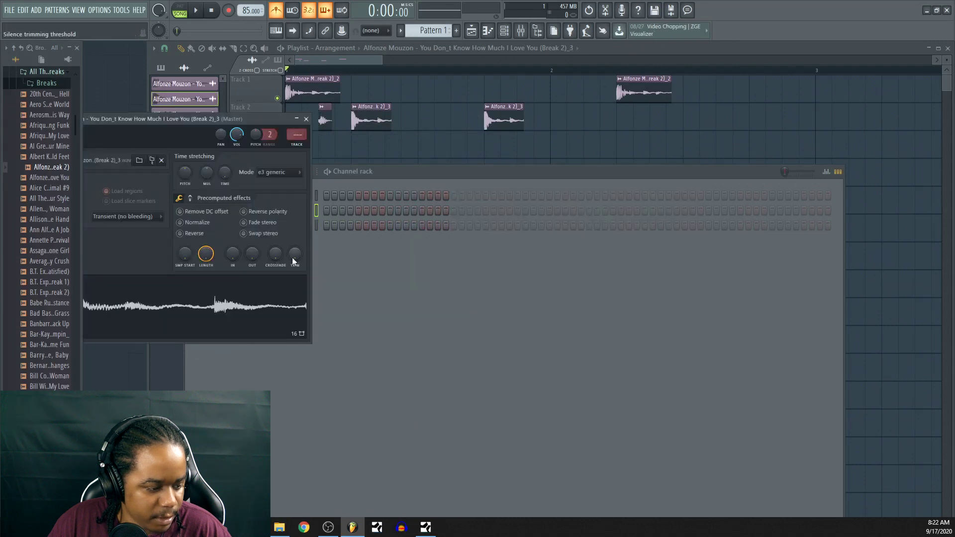
left_click_drag(248, 255, 247, 283)
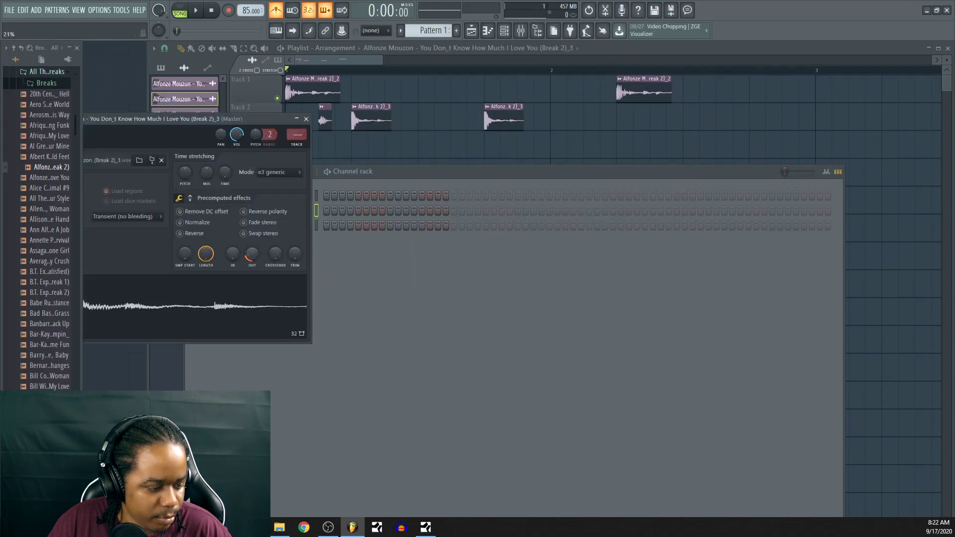
left_click(403, 186)
left_click(277, 196)
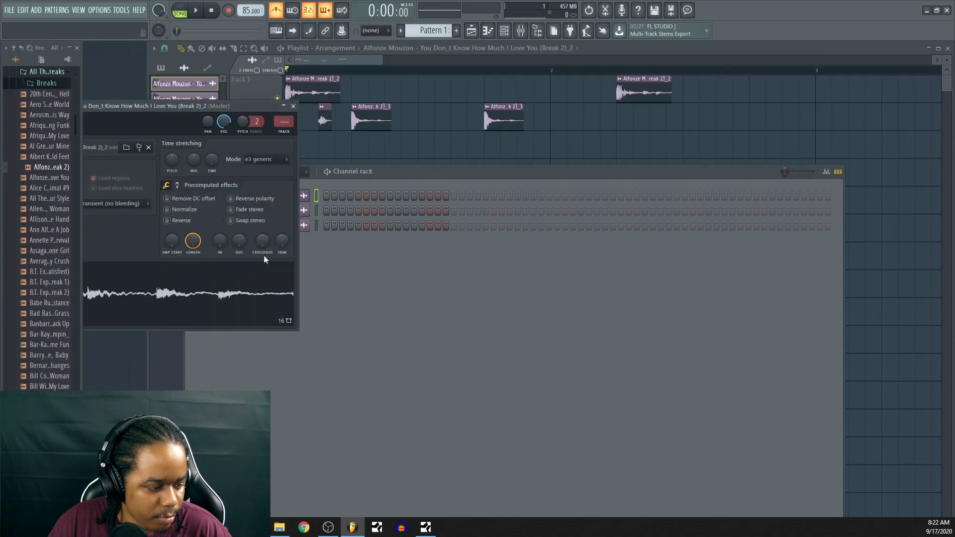
left_click_drag(237, 243, 238, 267)
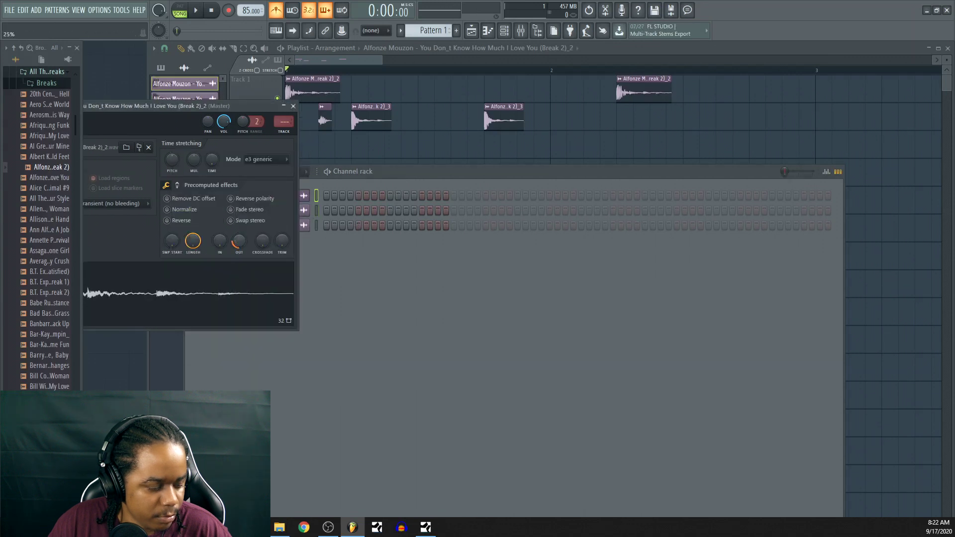
left_click(605, 50)
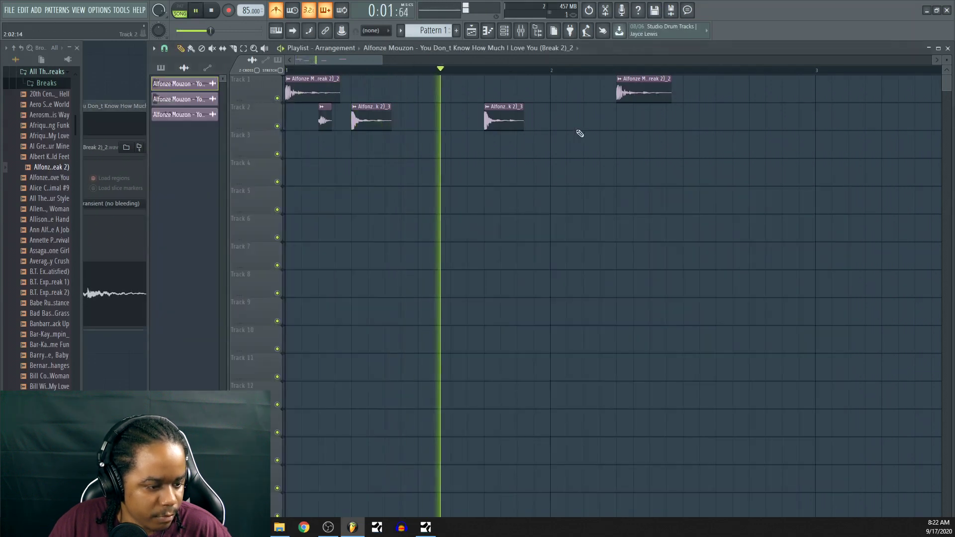
Move the second Track 1 clip to half a beat before beat 4 of bar 1 and add the short slice on Track 1 at the bar's last step.
key("space")
left_click_drag(635, 97, 466, 82)
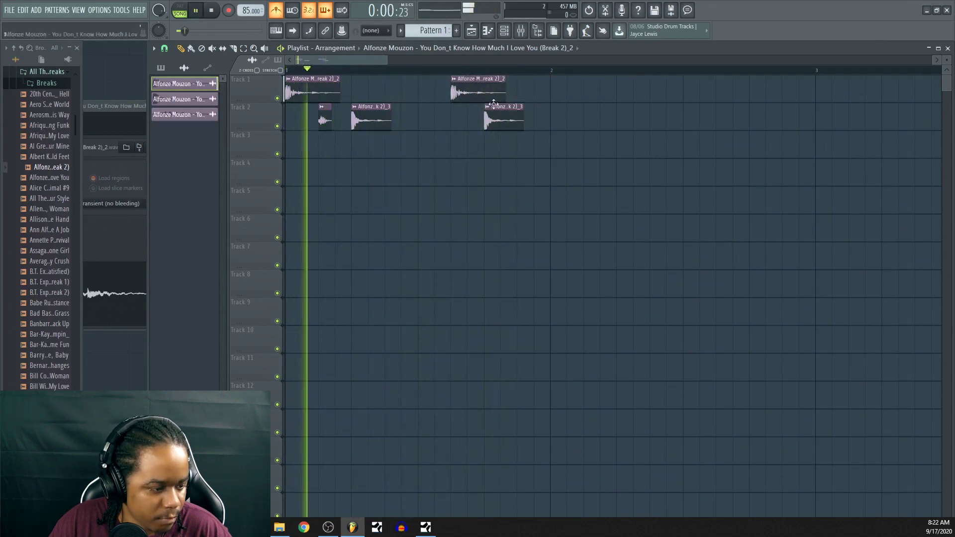
left_click(328, 115)
left_click(536, 117)
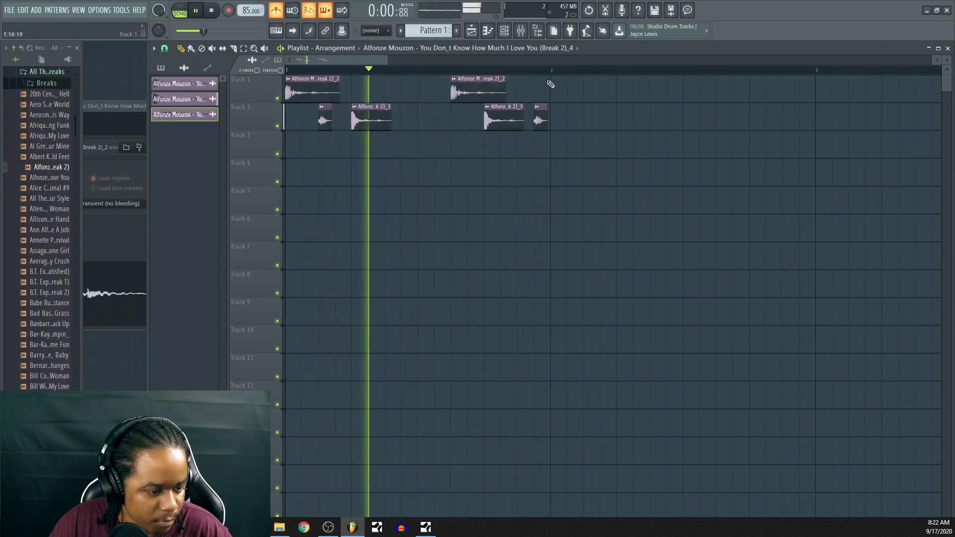
left_click_drag(542, 118, 541, 92)
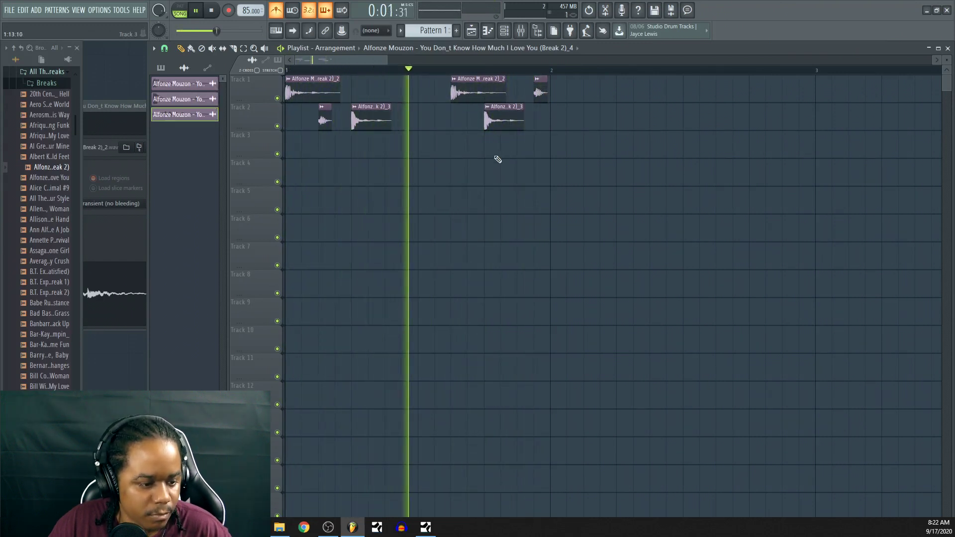
Turn off the metronome, stop playback and move the short slice in bar 1 from Track 2 up to Track 1.
scroll(533, 73, "down", 3)
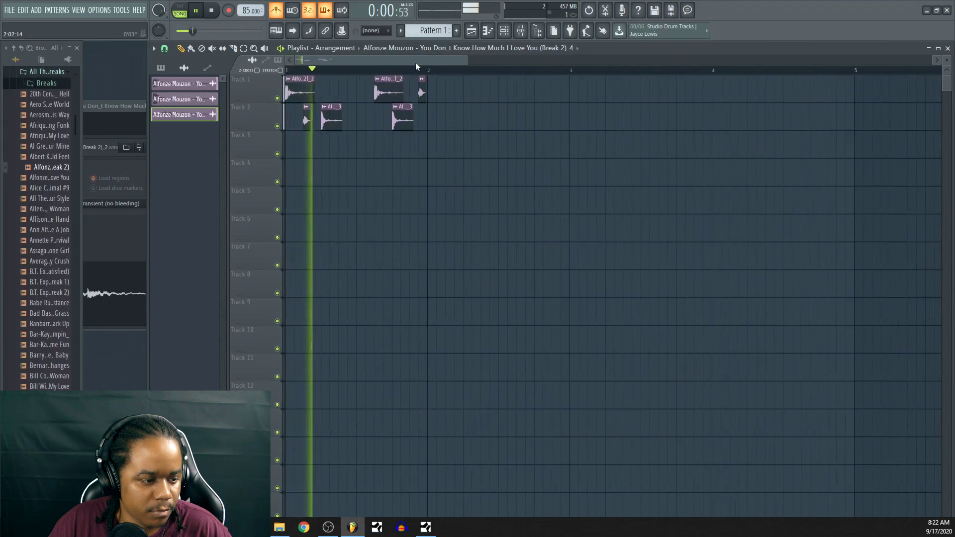
left_click(280, 9)
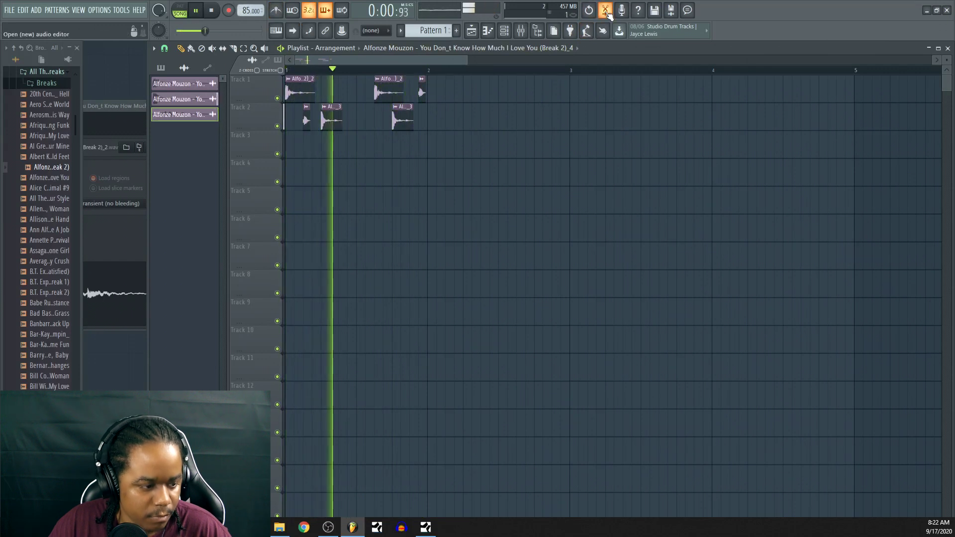
key("space")
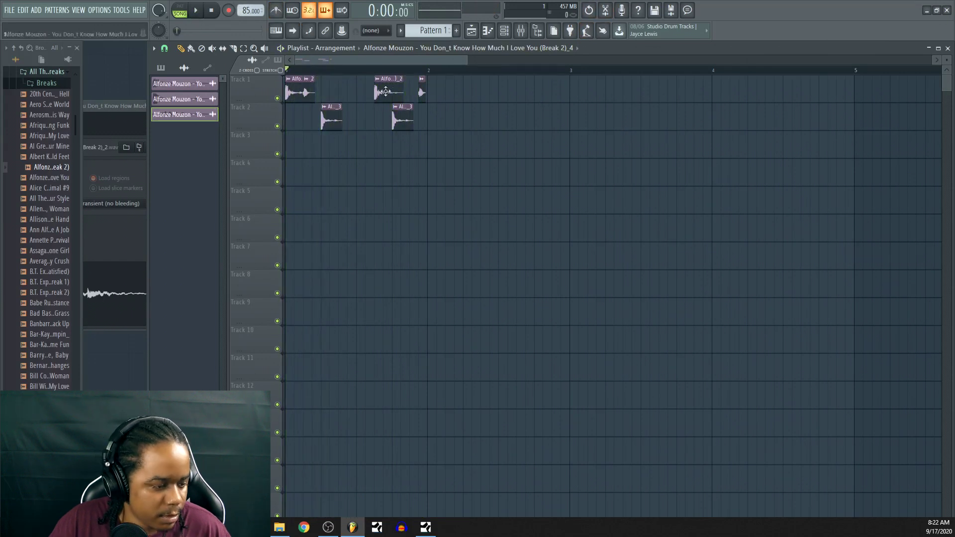
Select the quiet hi-hat section of the break in Edison from 3.631 to 3.929 and audition it.
left_click(605, 11)
scroll(587, 194, "down", 2)
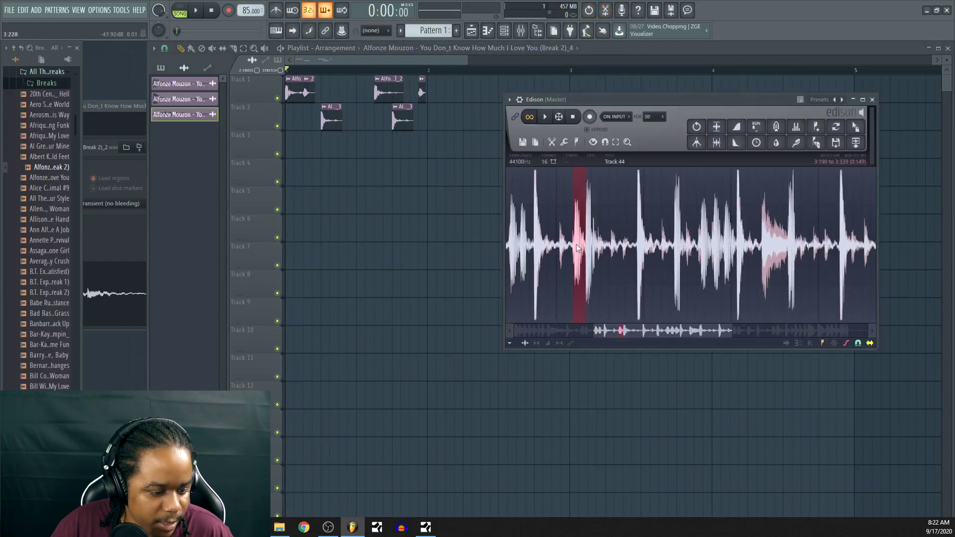
left_click_drag(640, 249, 611, 251)
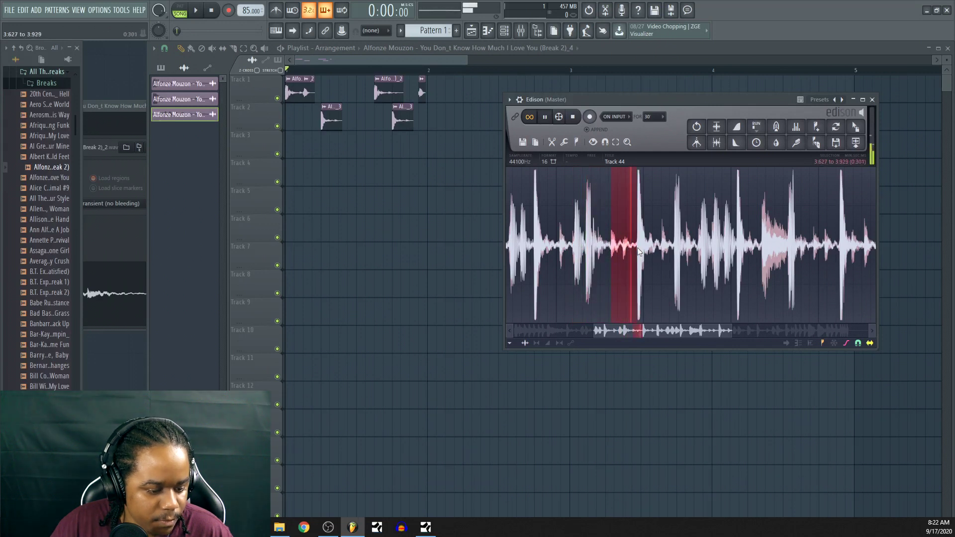
scroll(610, 251, "up", 2)
scroll(609, 250, "up", 2)
left_click_drag(610, 252, 620, 249)
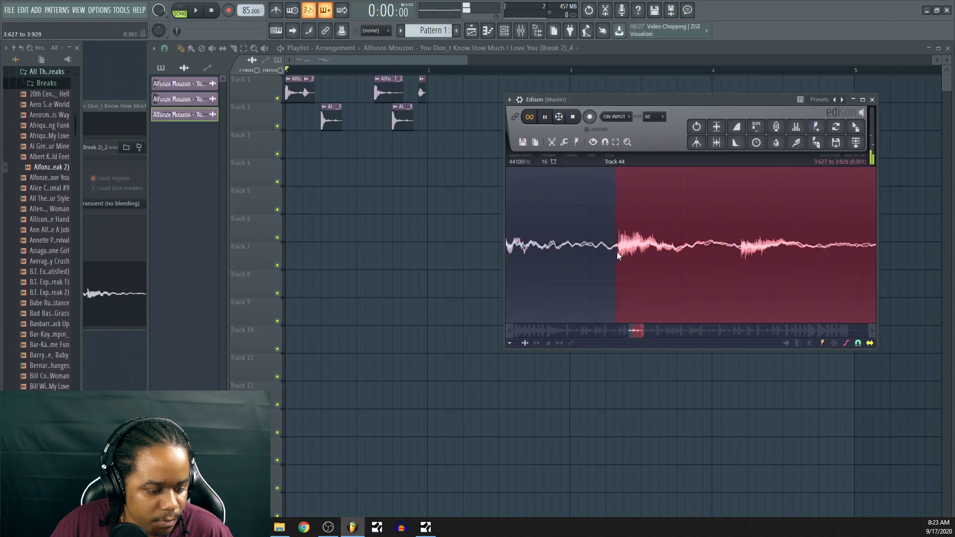
scroll(617, 252, "down", 2)
key("space")
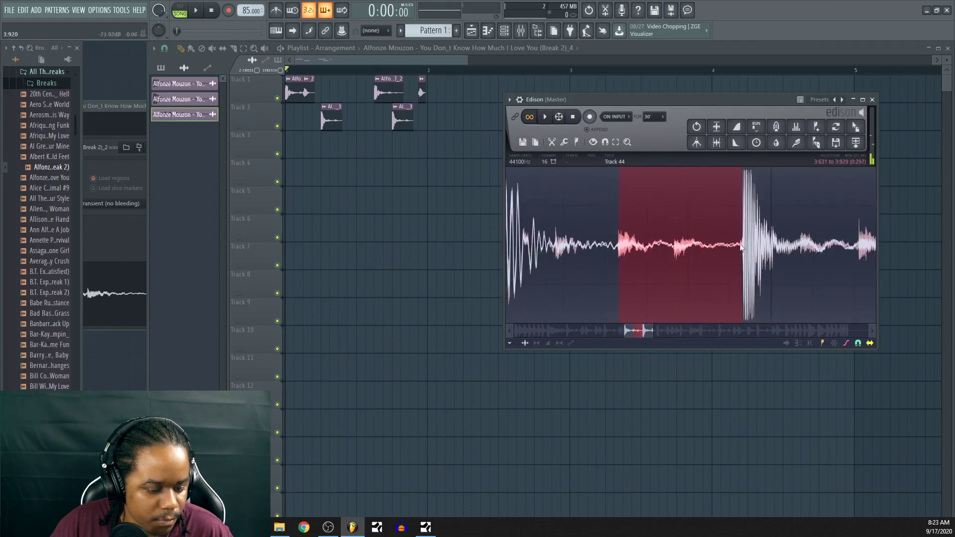
Place the selected hi-hat slice on Track 3 and repeat it every half beat across bar 1.
left_click_drag(859, 134, 308, 145)
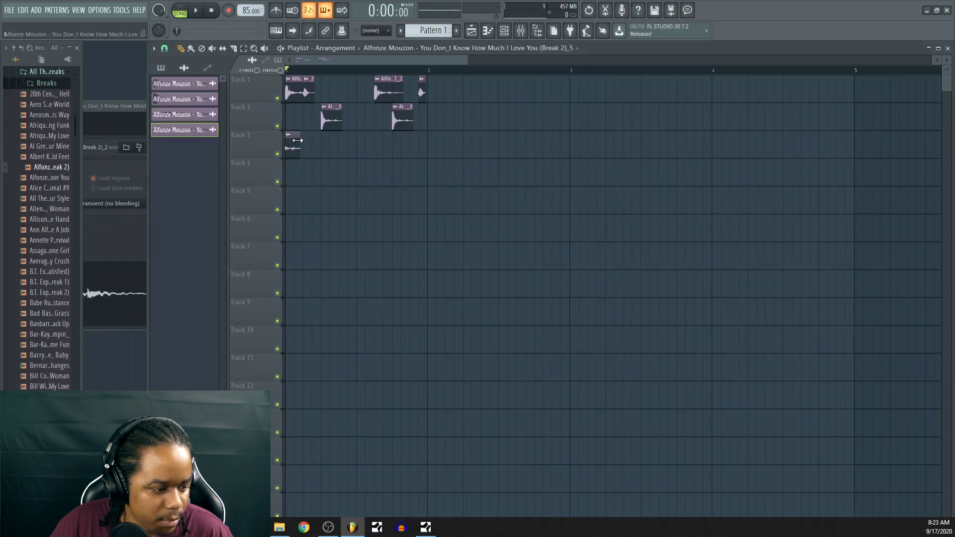
left_click(307, 145)
key("space")
left_click(325, 144)
key("space")
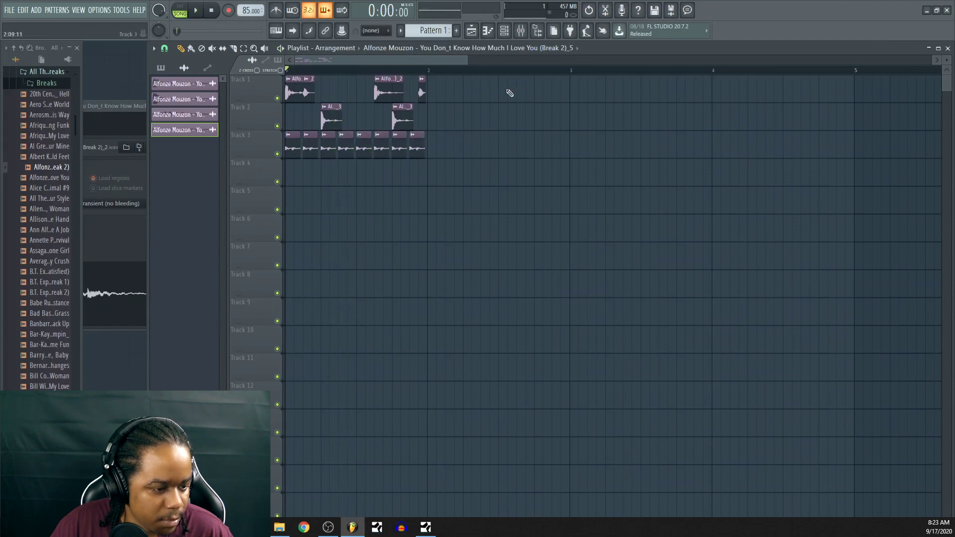
Set the time-stretching mode of the slice ending in _5 to e3 generic and play back the loop.
left_click(506, 31)
left_click(277, 240)
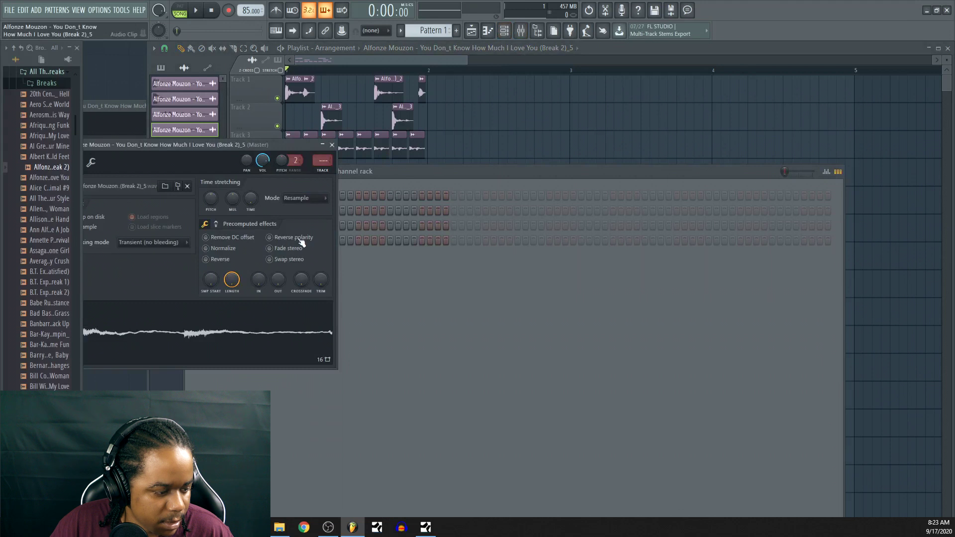
left_click(305, 198)
left_click(300, 244)
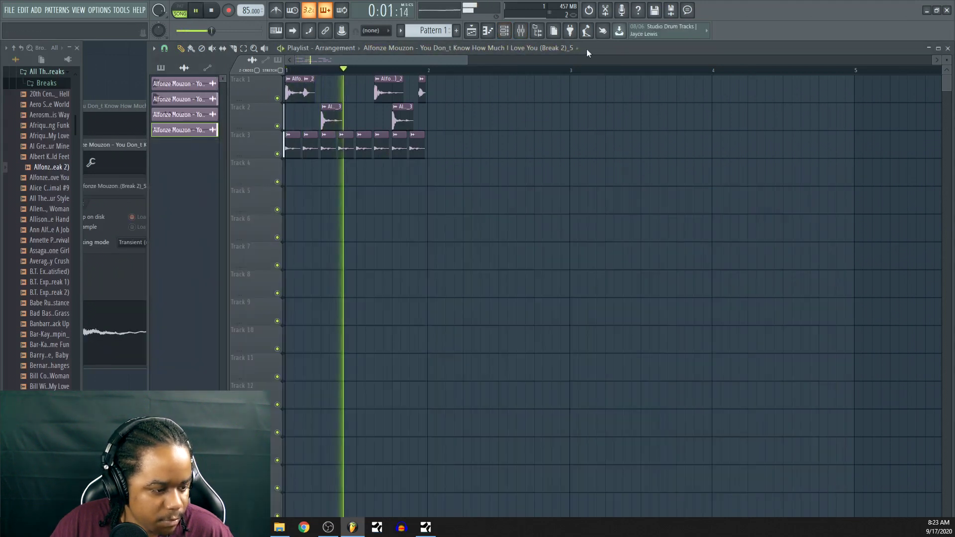
left_click(586, 49)
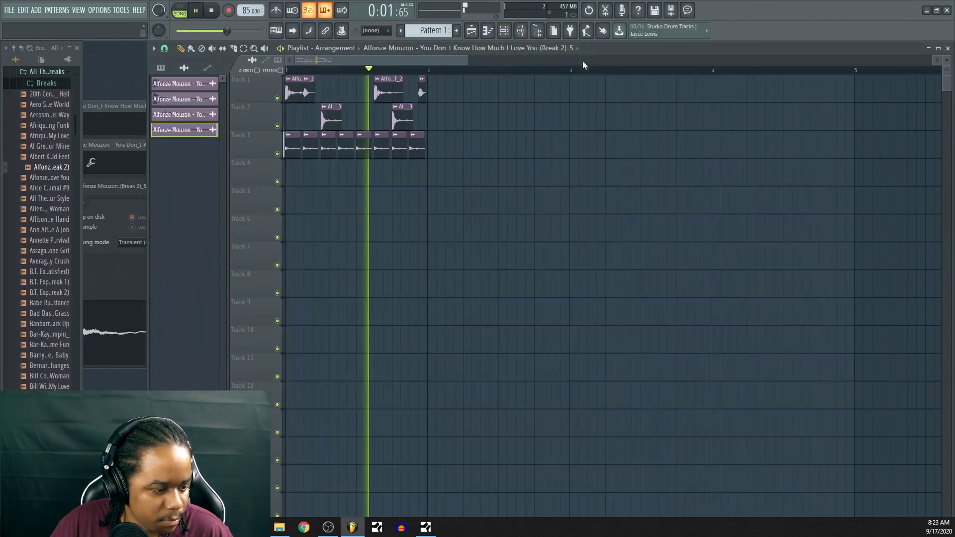
Adjust the fade-in and fade-out of the slice ending in _5 while the loop plays, and close its channel settings.
left_click(497, 32)
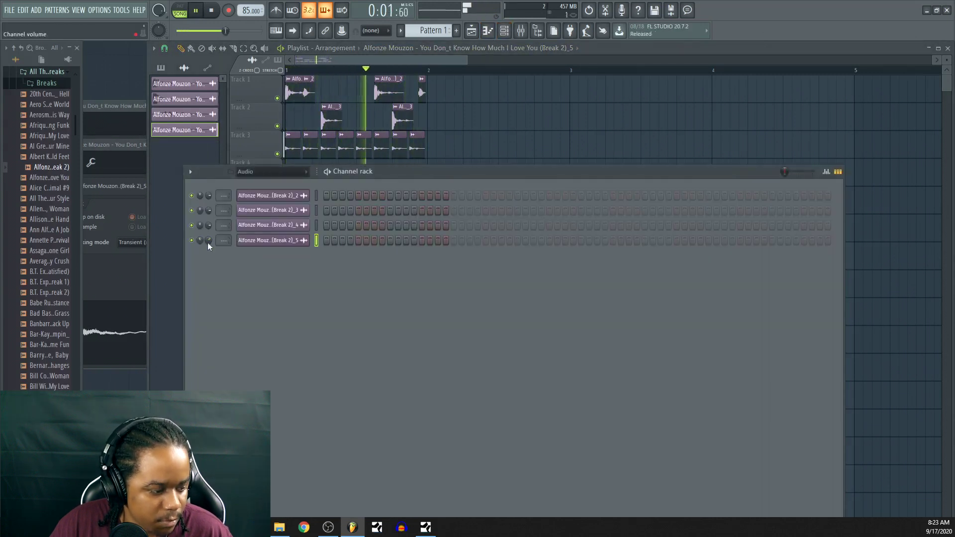
left_click(251, 241)
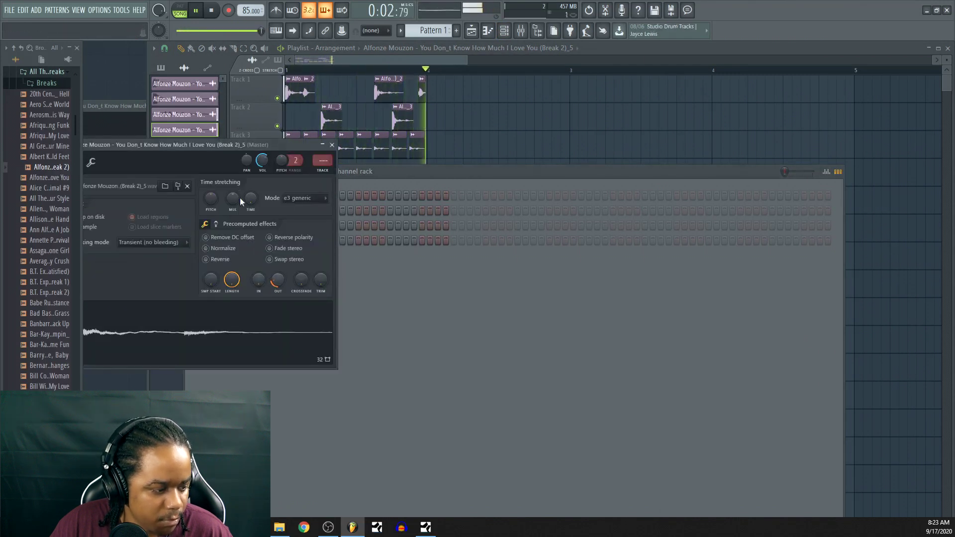
left_click_drag(216, 142, 612, 139)
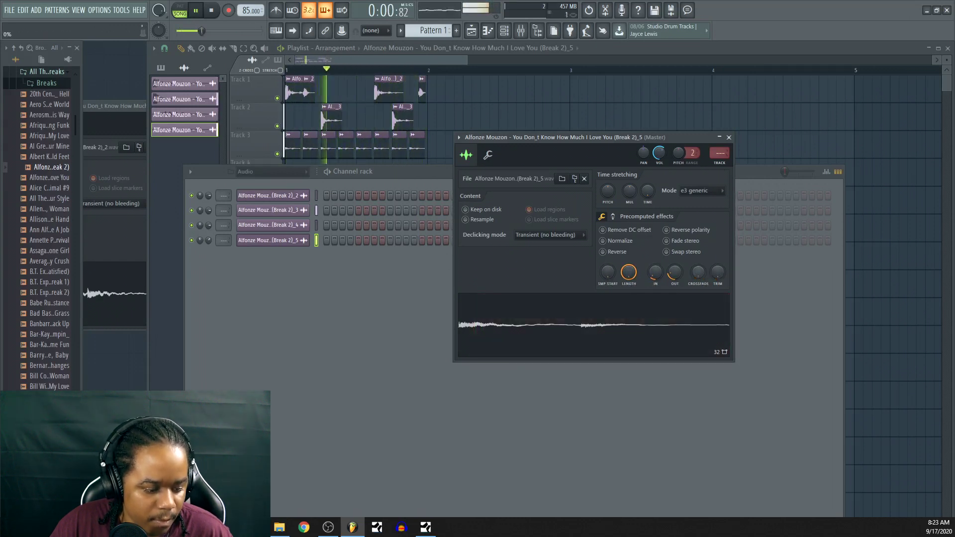
left_click(729, 138)
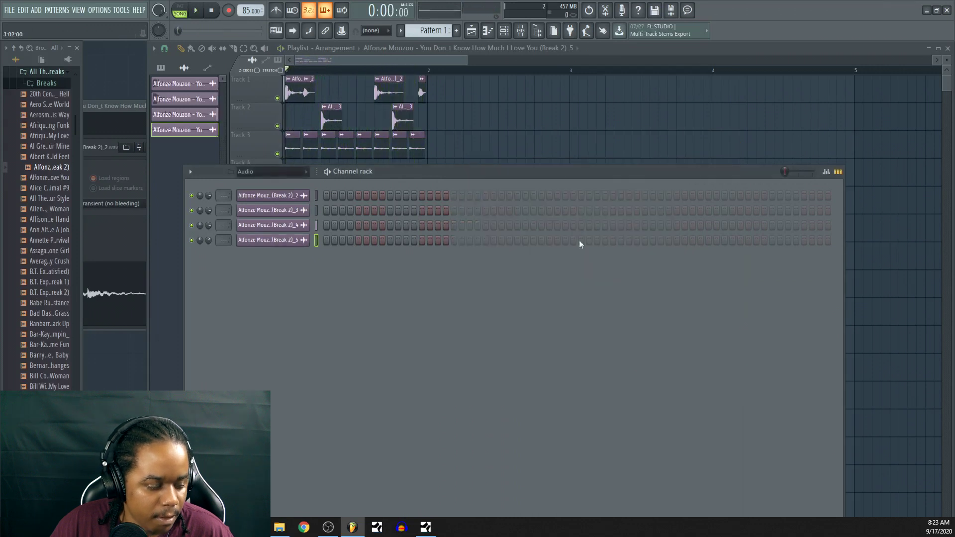
Duplicate the one-bar drum pattern on Tracks 1 to 3 until it fills bars 1 to 4.
left_click_drag(507, 172, 578, 229)
scroll(523, 74, "down", 2)
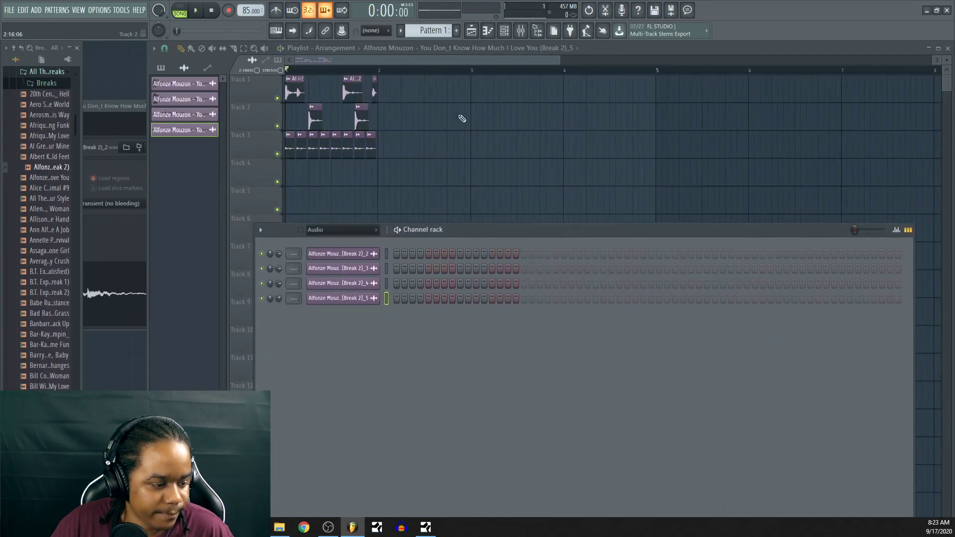
key("ctrl+b")
left_click_drag(517, 184, 285, 77)
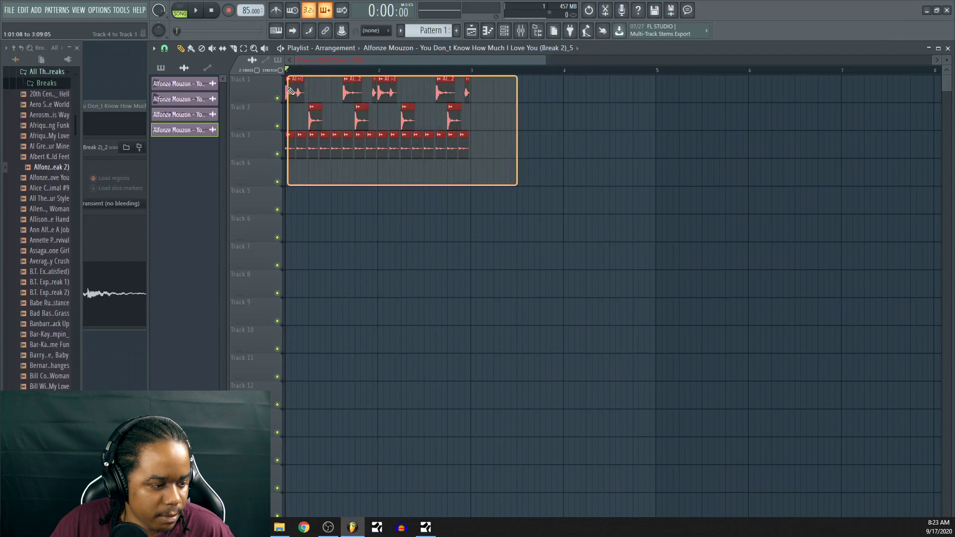
key("ctrl+b")
left_click_drag(496, 98, 487, 94)
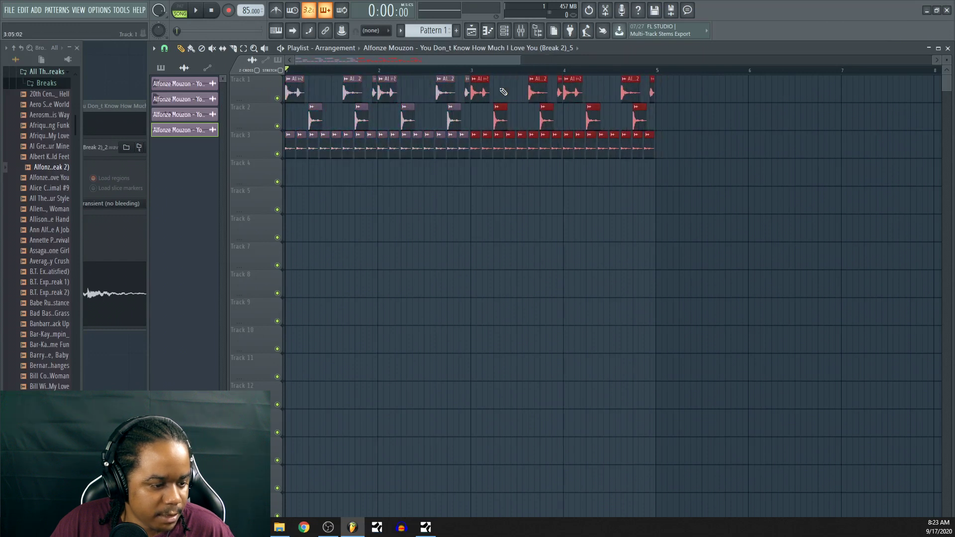
Open Serato Sample and audition its chops from pad 15 down to pad 3 over the playing drum loop.
left_click(515, 31)
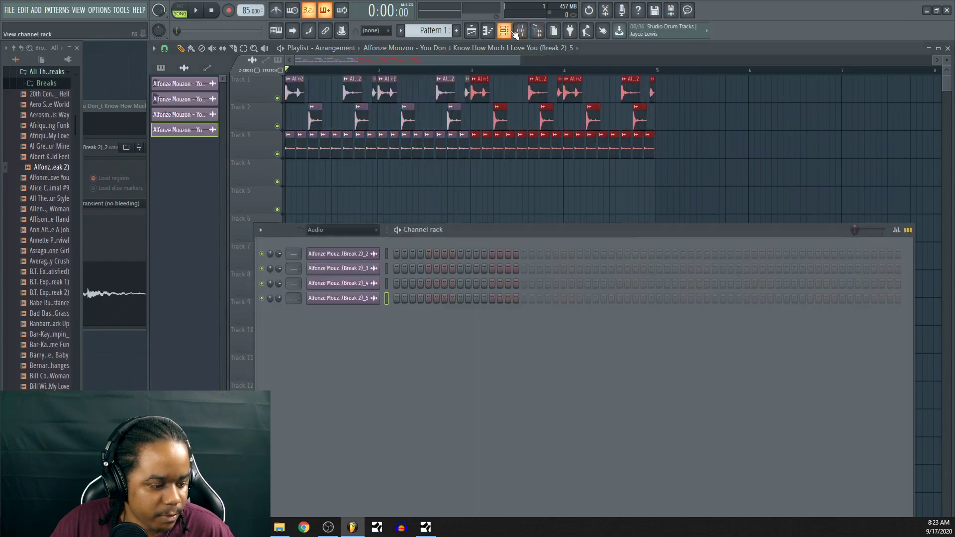
left_click(349, 240)
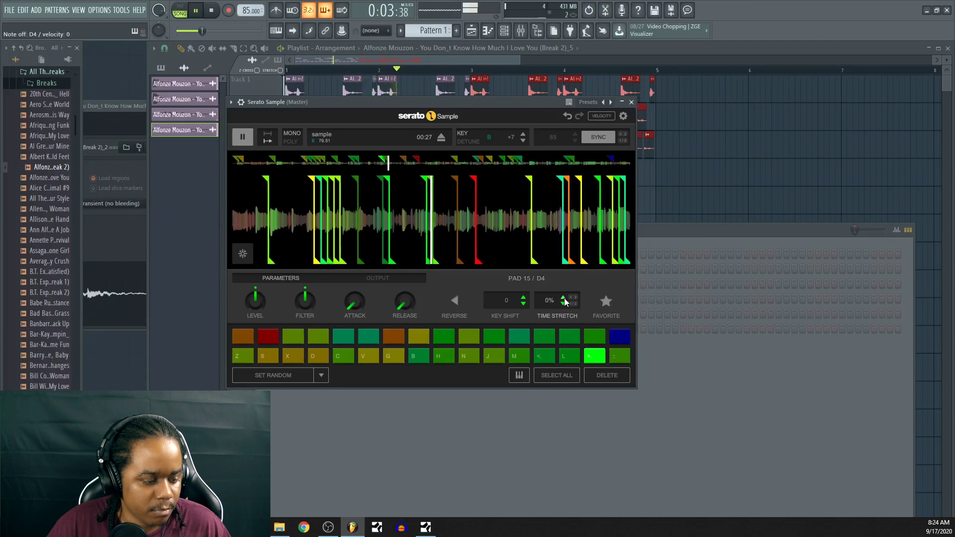
key("comma")
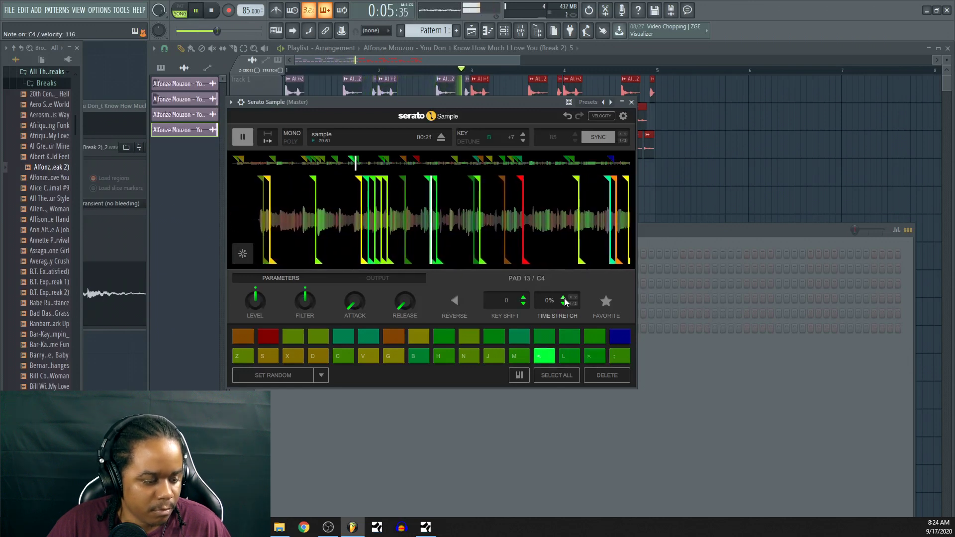
key("m")
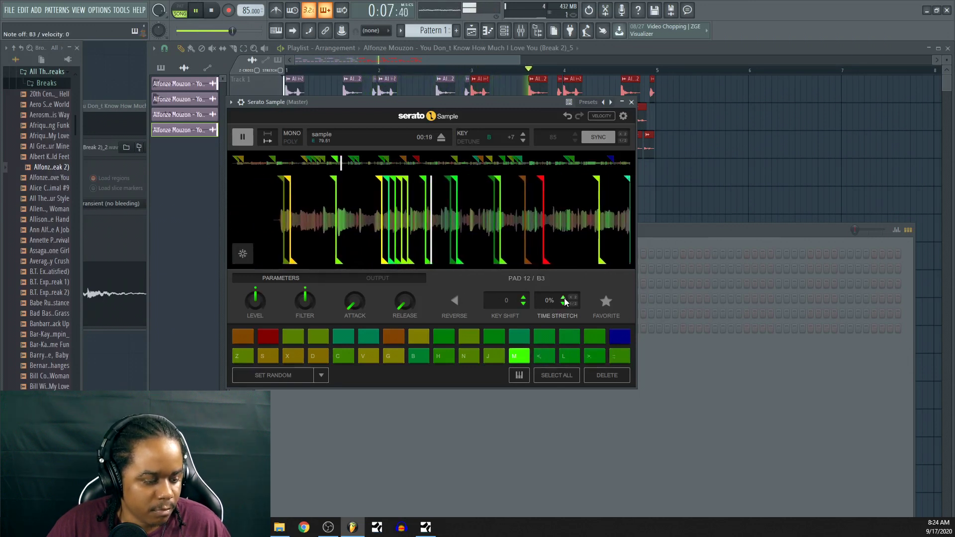
key("n")
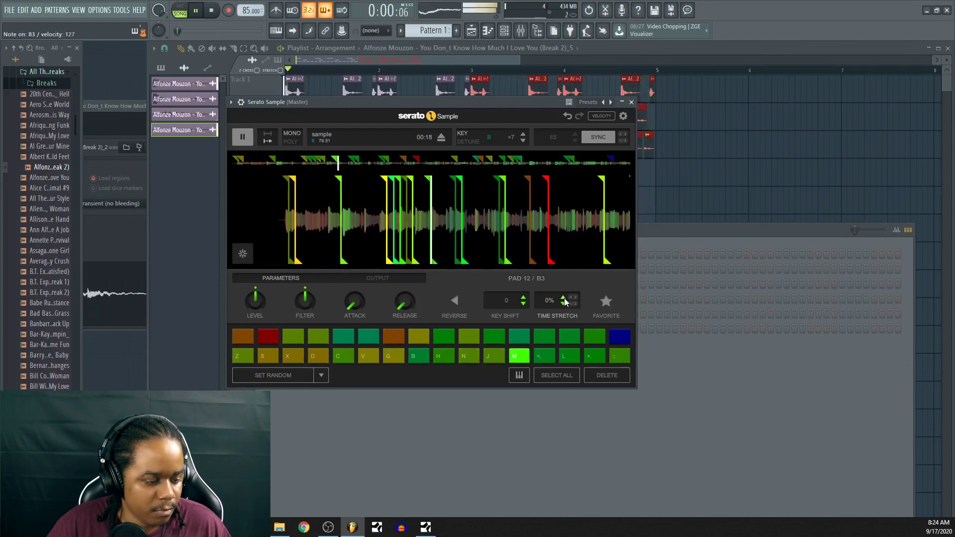
key("b")
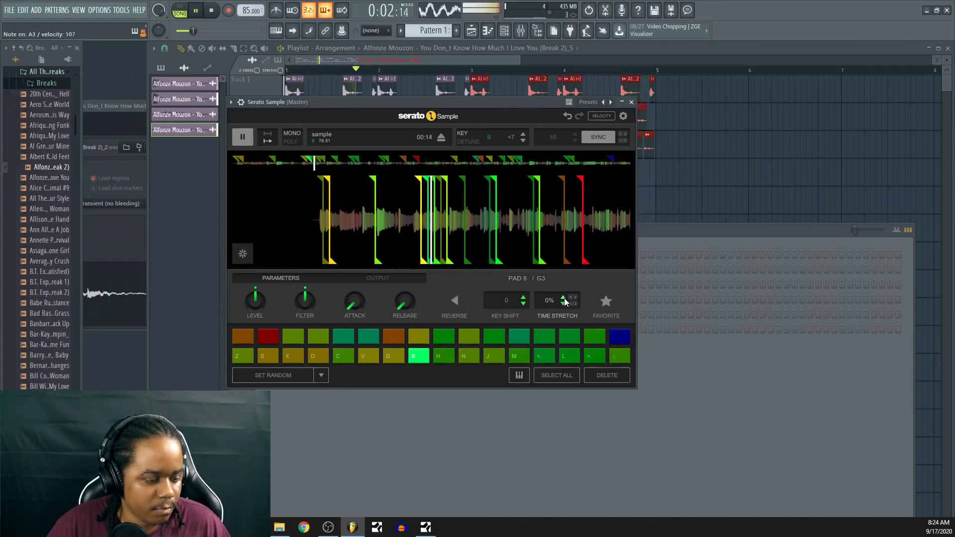
key("n")
key("v")
key("c")
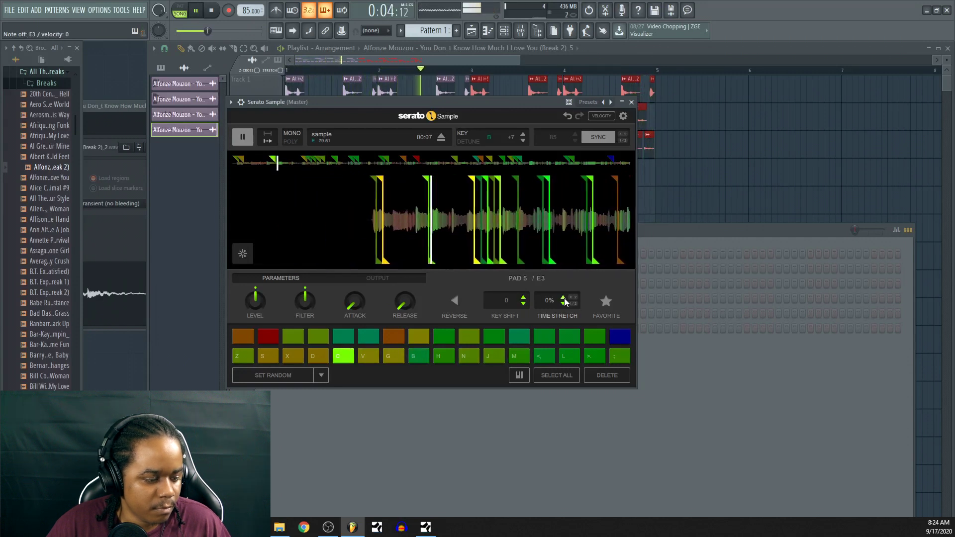
key("x")
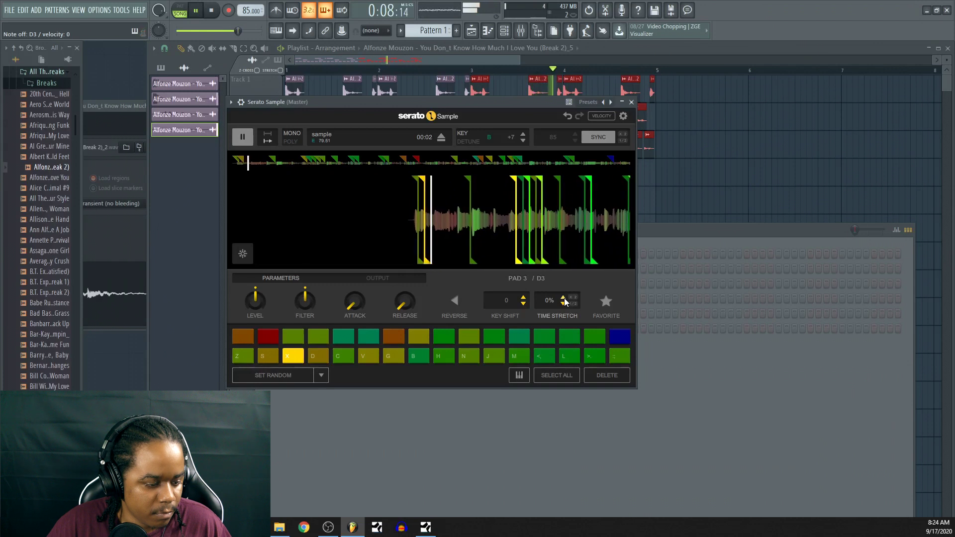
key("x")
key("x")
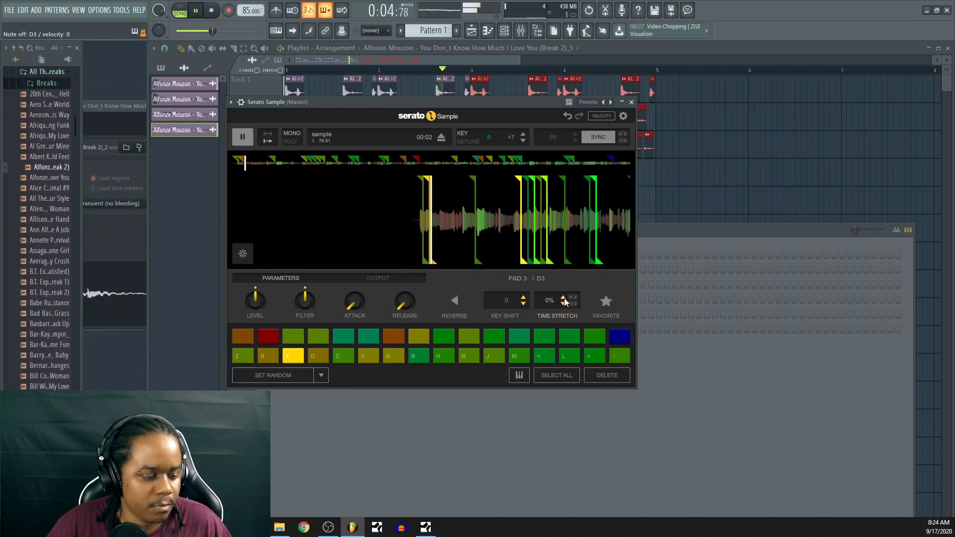
Try a chop sequence with pads 8, 6 and 3 over the drum loop and stop playback.
key("b")
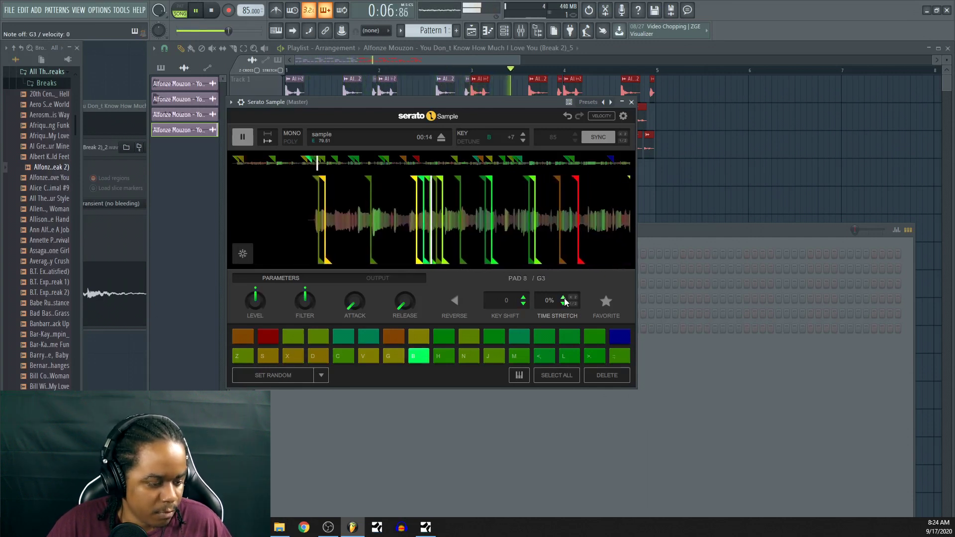
key("v")
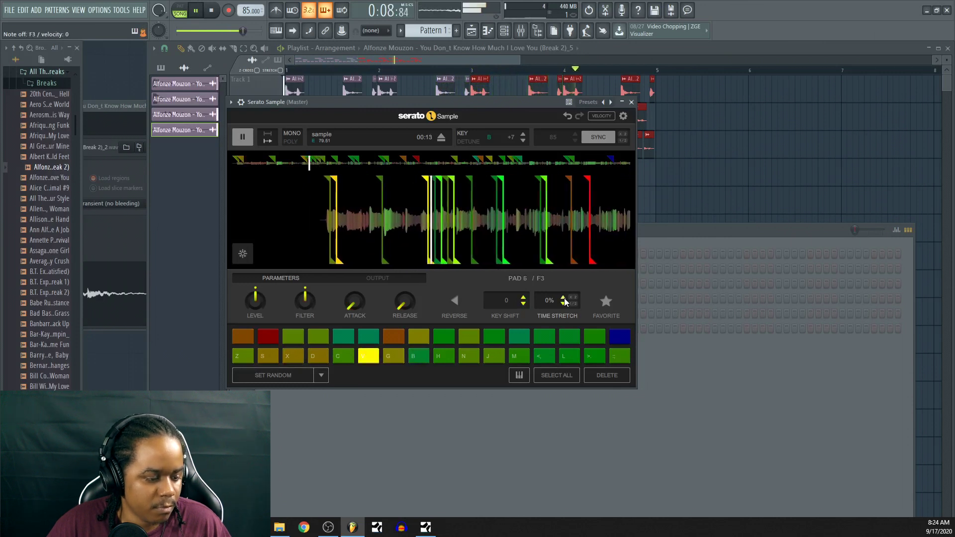
key("x")
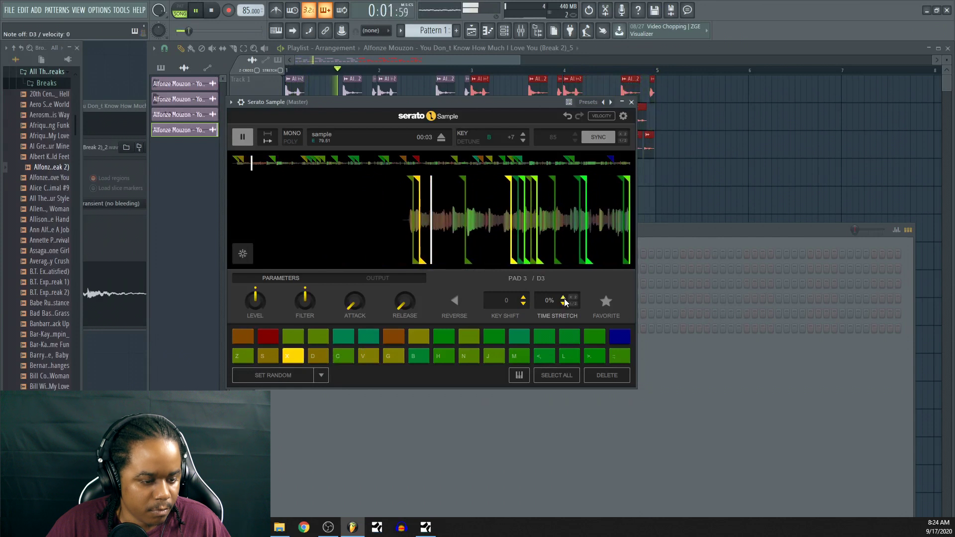
key("x")
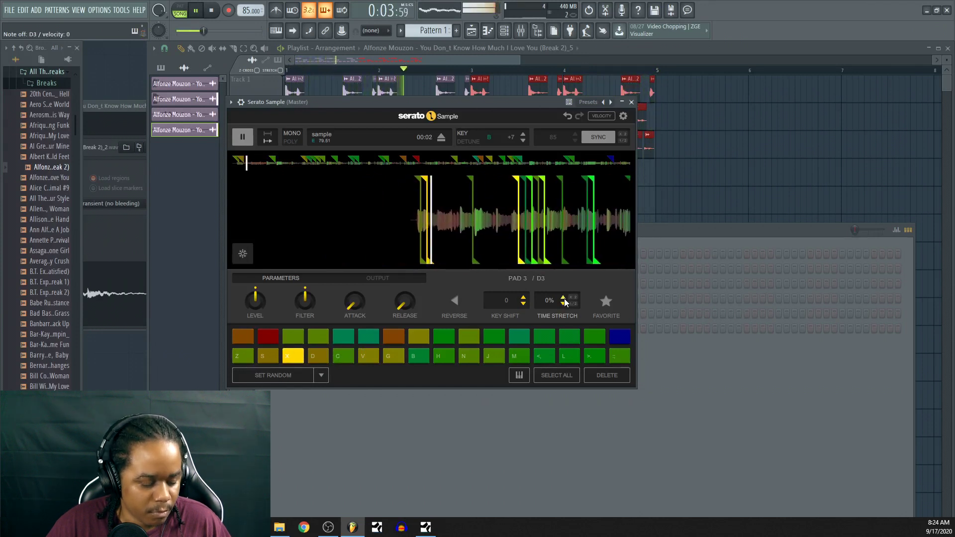
key("x")
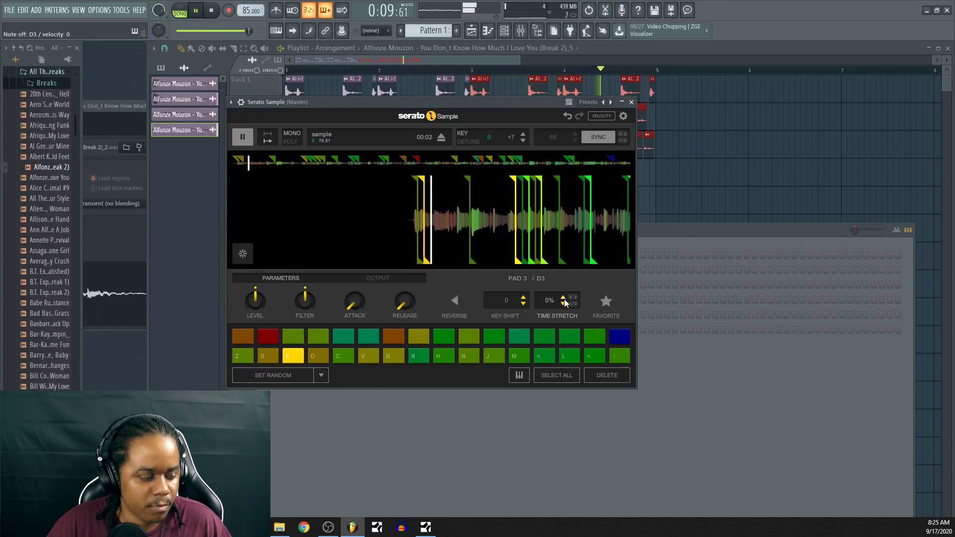
key("x")
left_click(212, 11)
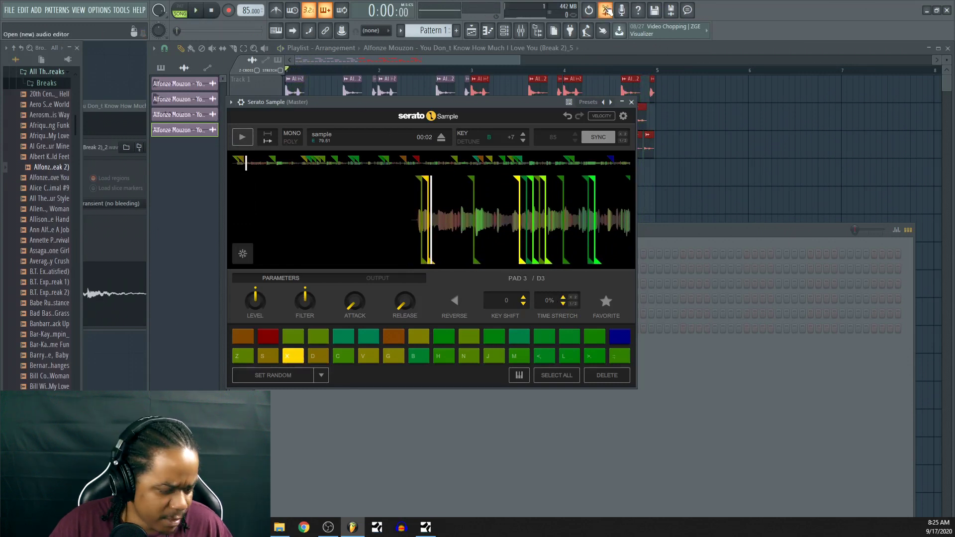
Start a new empty sample in Edison on the Master and arm it to record on input.
left_click(607, 11)
left_click(524, 142)
left_click(543, 158)
left_click(523, 143)
left_click(540, 157)
left_click(589, 117)
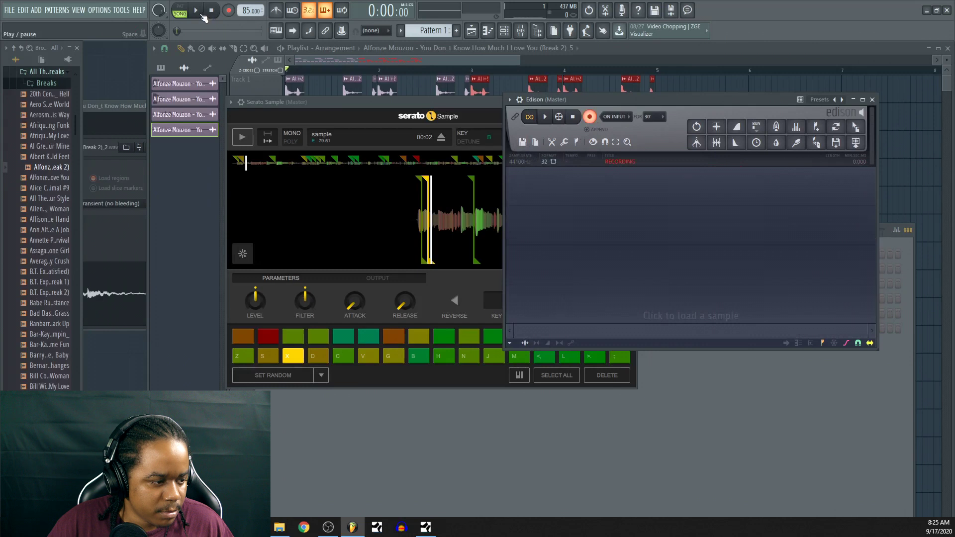
Record the playing drum loop into Edison for about 12 seconds, then stop the recording and playback.
left_click(197, 14)
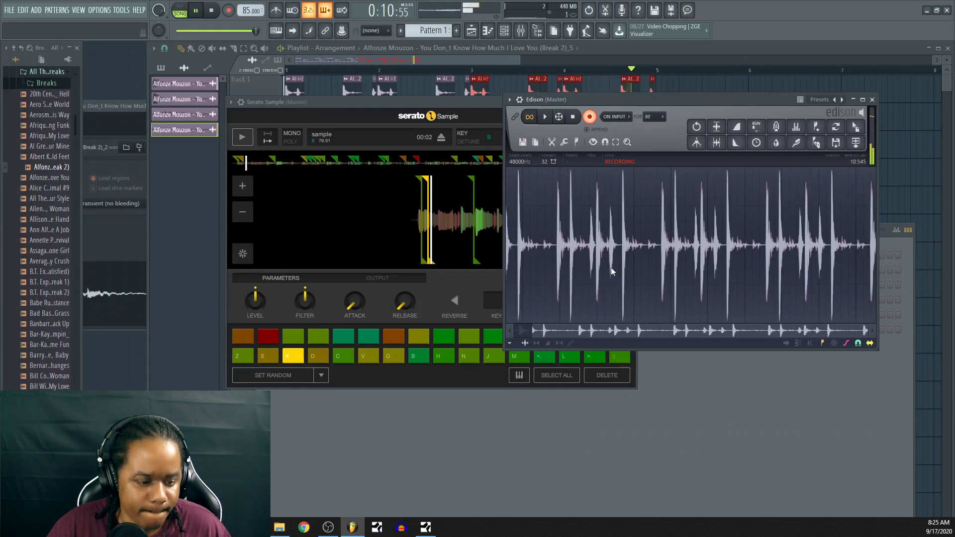
left_click(573, 117)
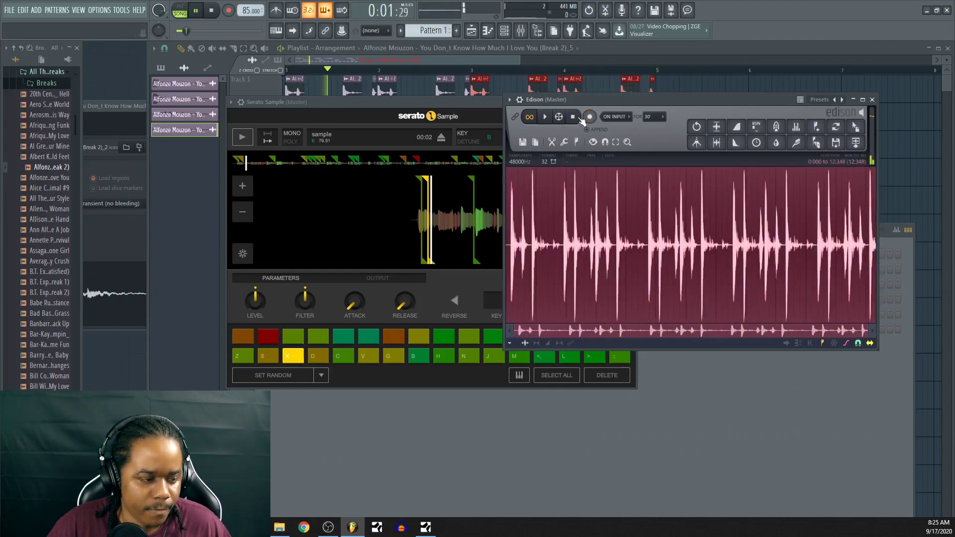
left_click(213, 11)
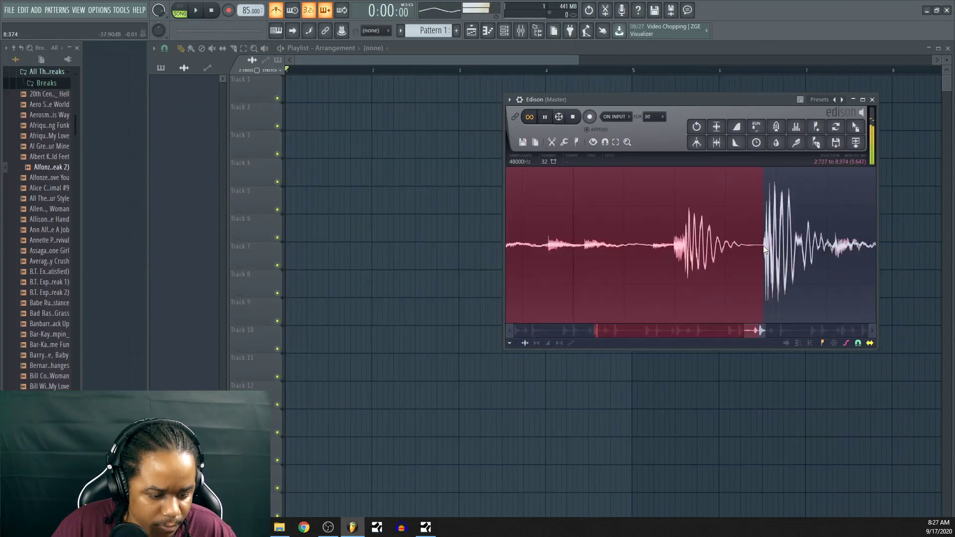
Refine the end of the Edison loop selection so it sits exactly on the drum hit at 8:375.
scroll(763, 247, "up", 5)
scroll(761, 248, "up", 1)
left_click_drag(745, 248, 760, 249)
scroll(760, 249, "up", 3)
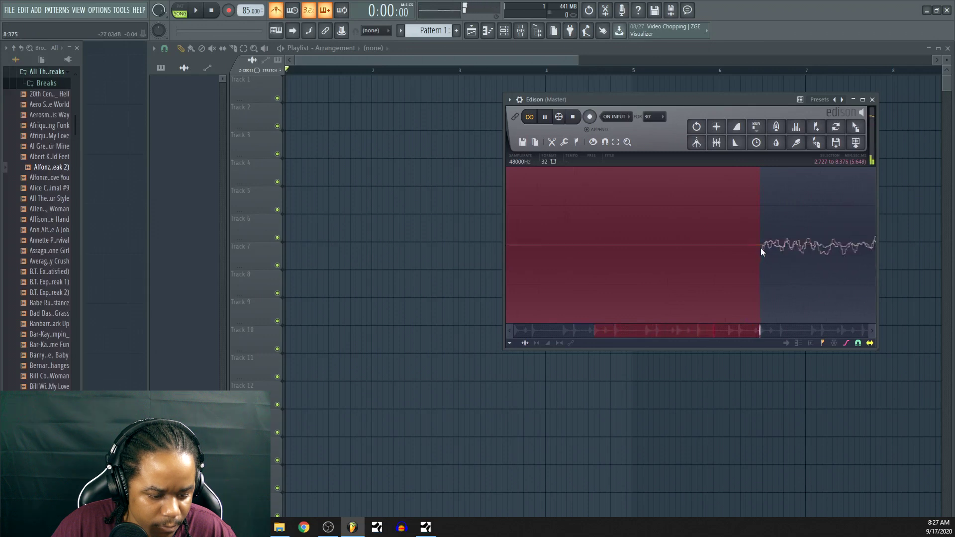
scroll(764, 248, "down", 6)
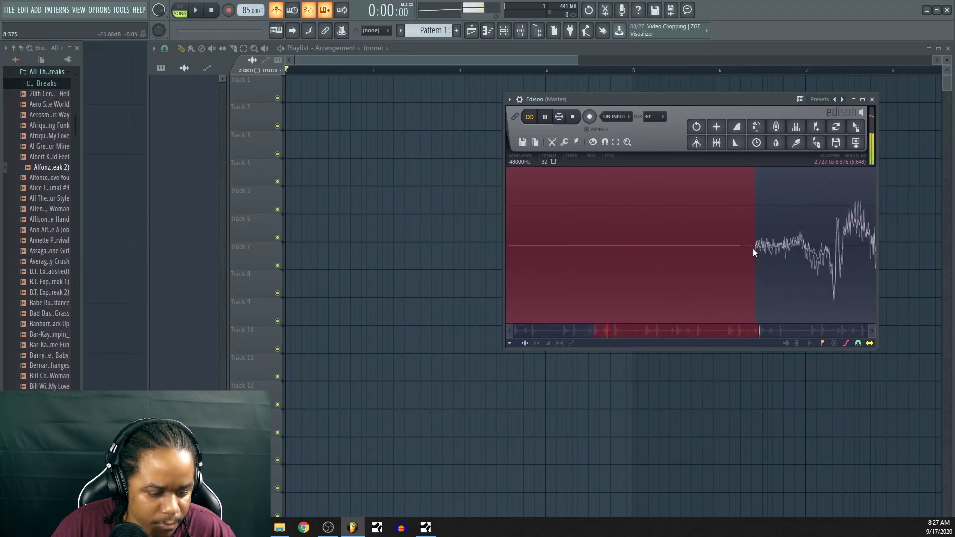
scroll(755, 249, "down", 4)
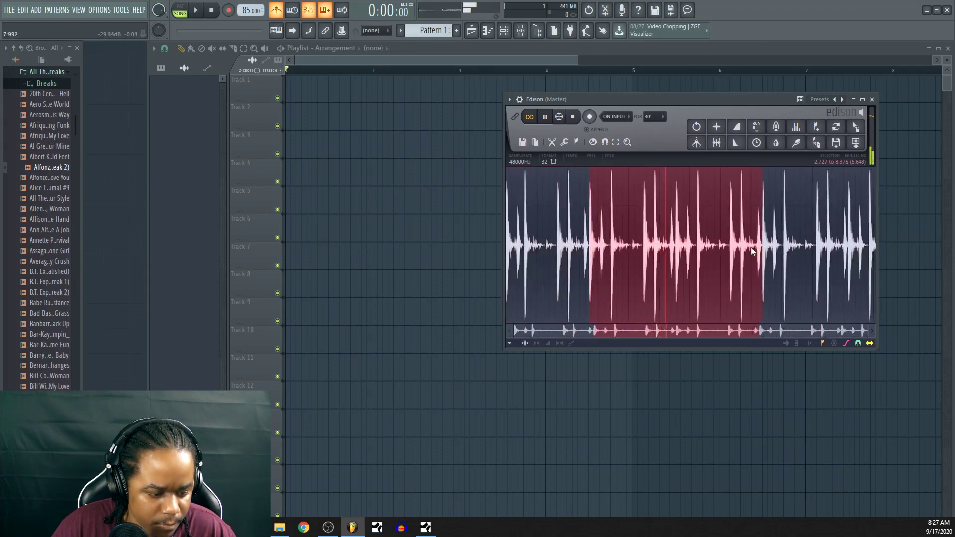
Set the loop selection's start on the drum hit at 2:728 and place the loop on playlist Track 1 through bar 8.
scroll(588, 247, "up", 2)
scroll(589, 247, "up", 6)
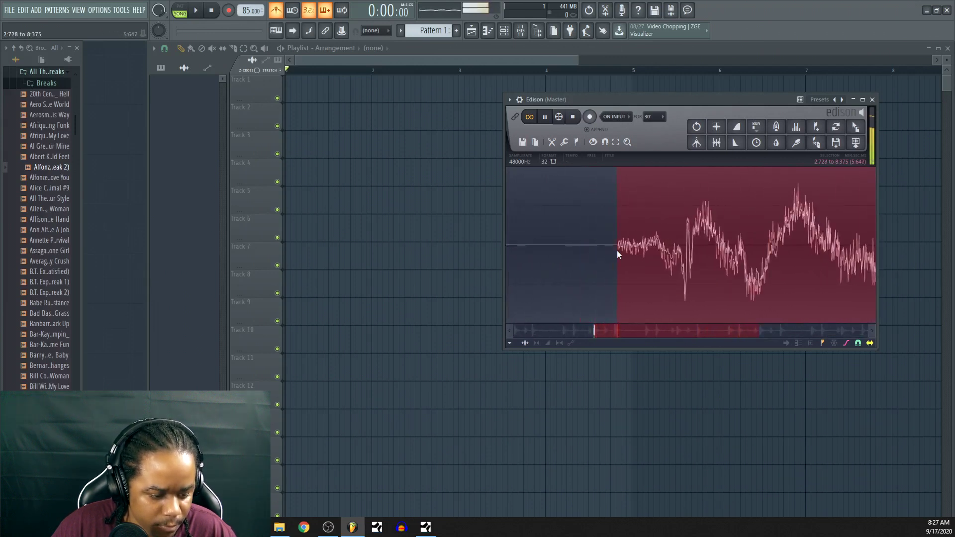
scroll(617, 250, "down", 3)
scroll(611, 246, "down", 3)
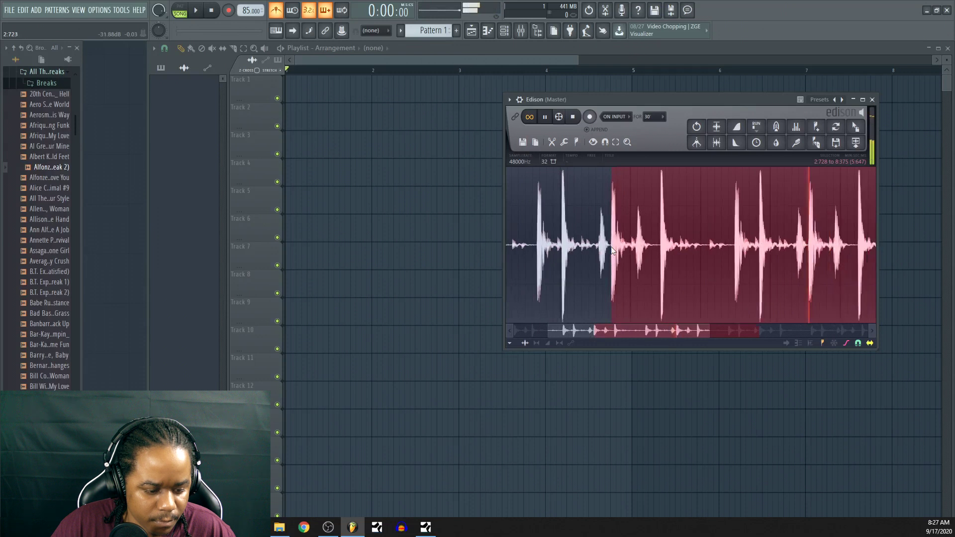
left_click(856, 143)
left_click(606, 10)
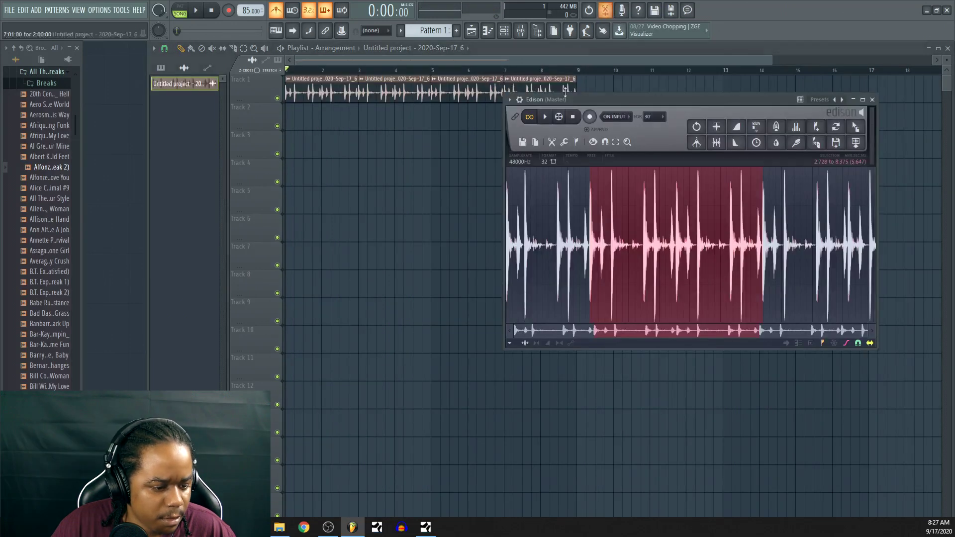
Clone the Serato Sample channel and load the selected Edison drum loop into the clone.
left_click(503, 30)
left_click(340, 229)
left_click(330, 240)
right_click(340, 268)
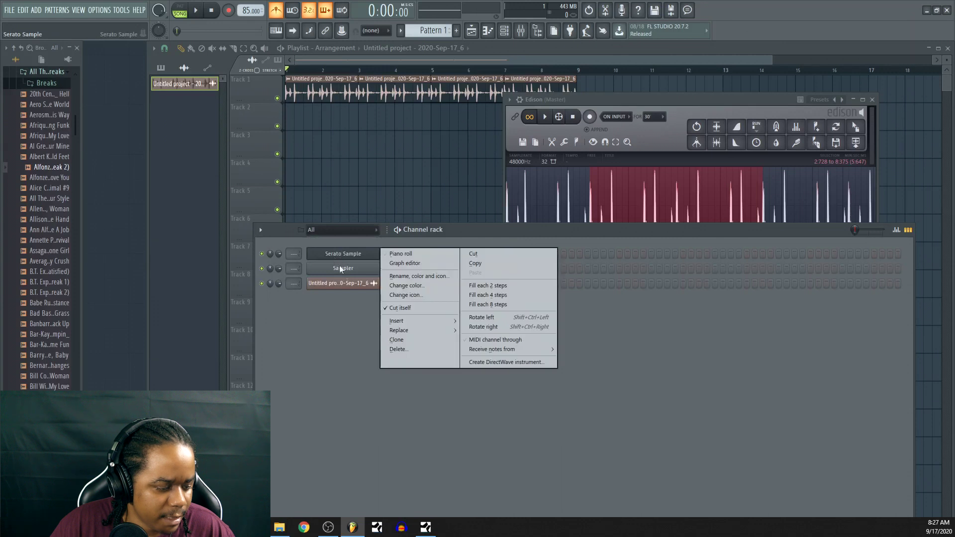
left_click(398, 340)
left_click_drag(856, 129, 477, 224)
left_click_drag(470, 116, 736, 141)
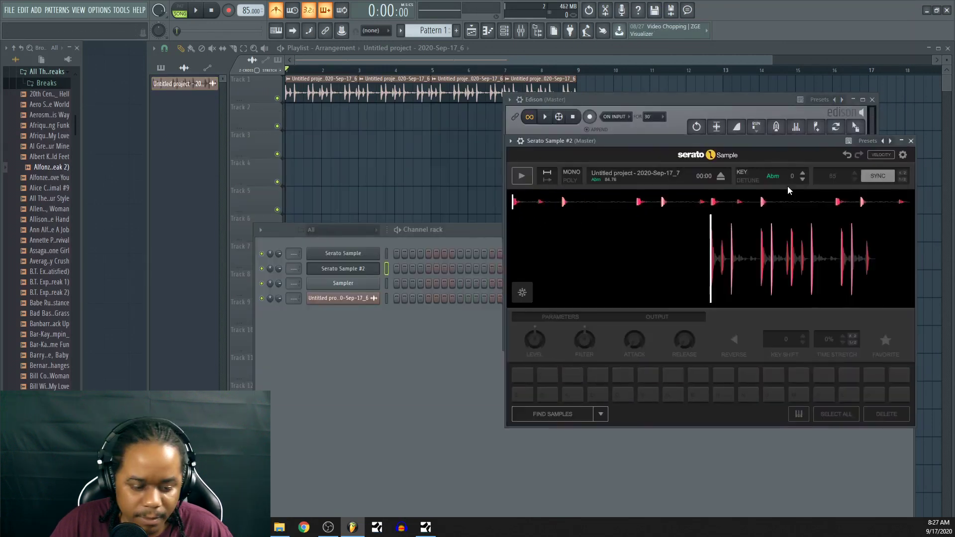
Check the key offset of the first Serato Sample and raise the drum loop's key in Serato Sample #2 to +2.
left_click(360, 255)
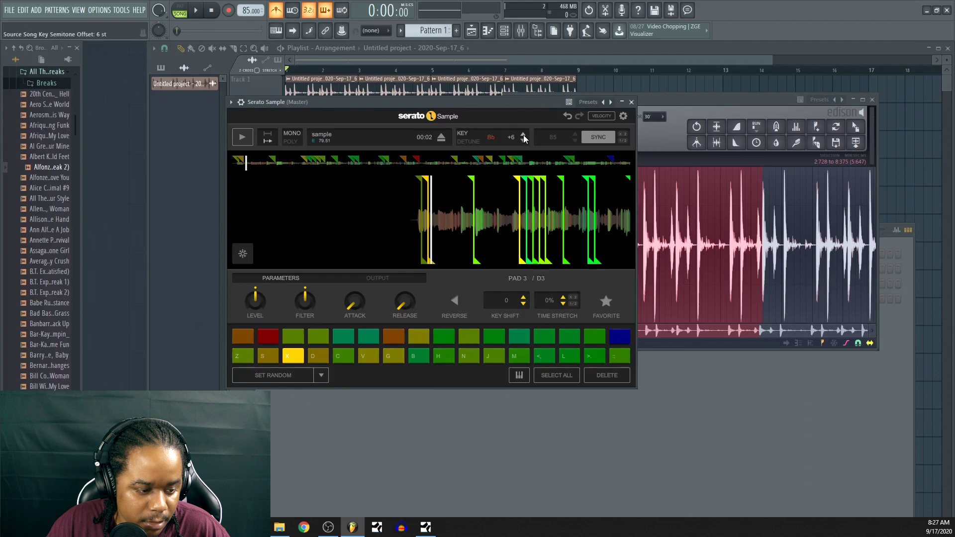
left_click(673, 369)
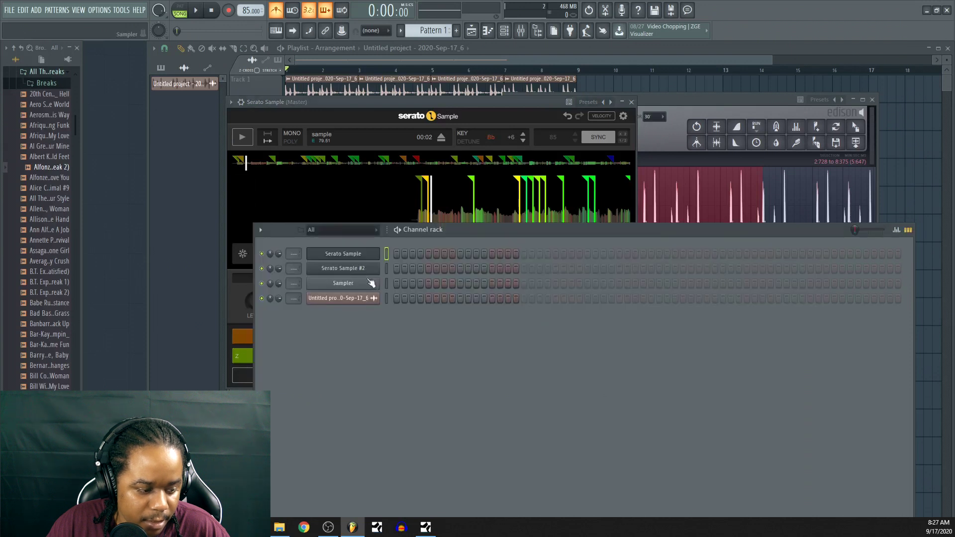
left_click(356, 272)
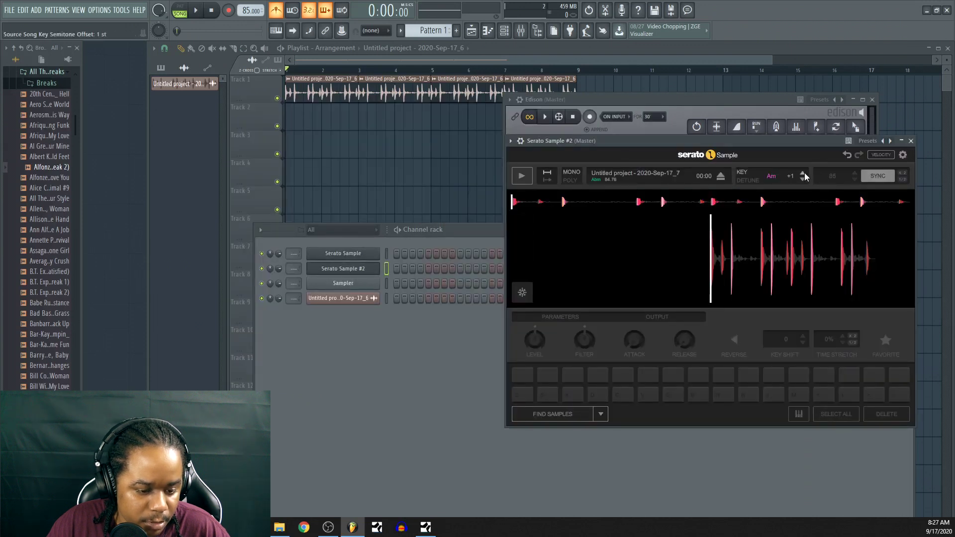
left_click(803, 172)
Compare the key setting of the original Serato Sample with that of Serato Sample #2.
left_click(342, 255)
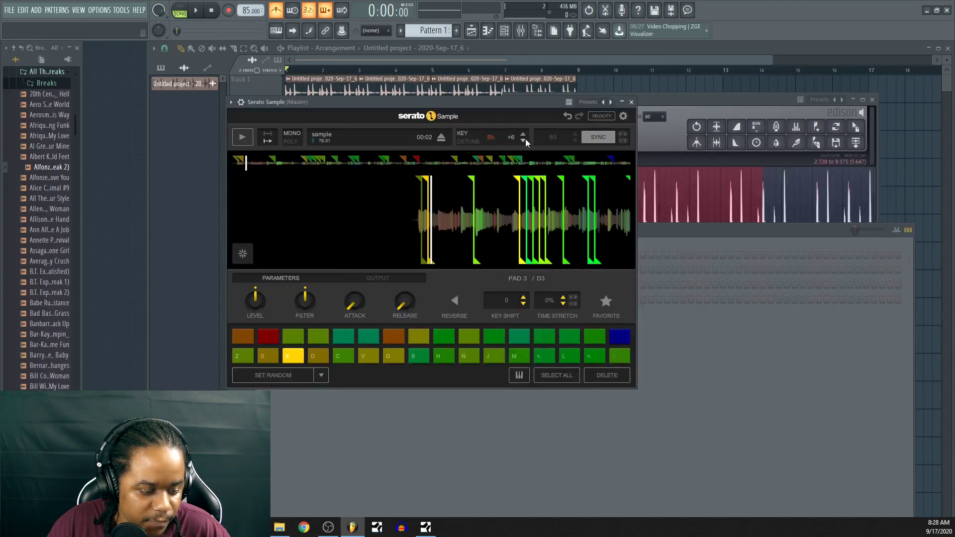
left_click(660, 278)
left_click(702, 103)
left_click(523, 142)
left_click(530, 159)
left_click(345, 273)
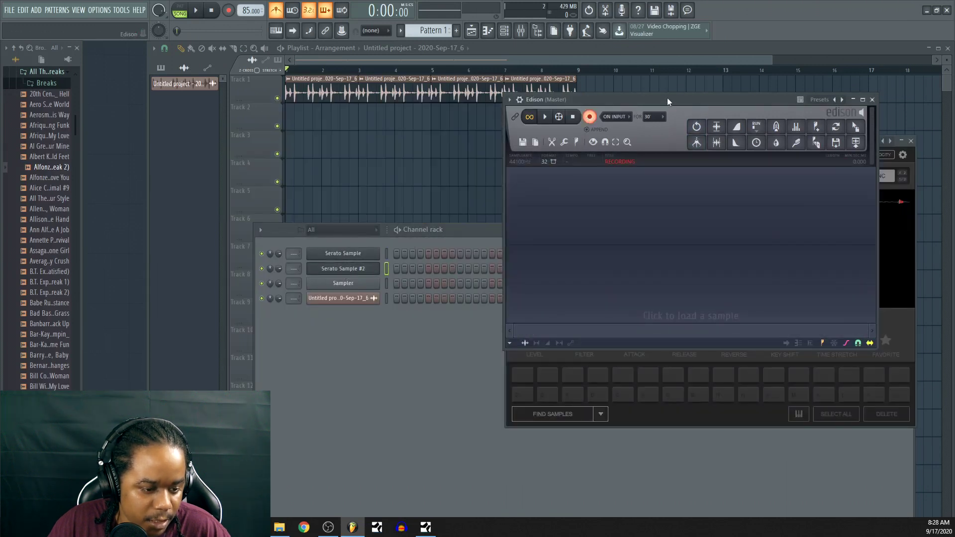
Play the pitched drum loop in Serato Sample #2 and record it into the armed Edison.
left_click_drag(667, 97, 631, 185)
left_click_drag(723, 145, 682, 255)
left_click(484, 288)
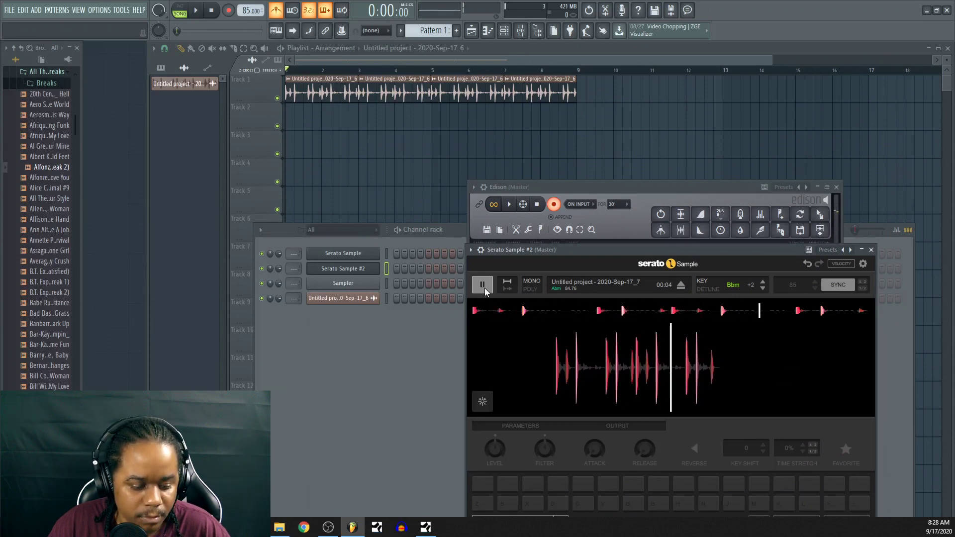
left_click(485, 288)
left_click_drag(592, 190, 631, 189)
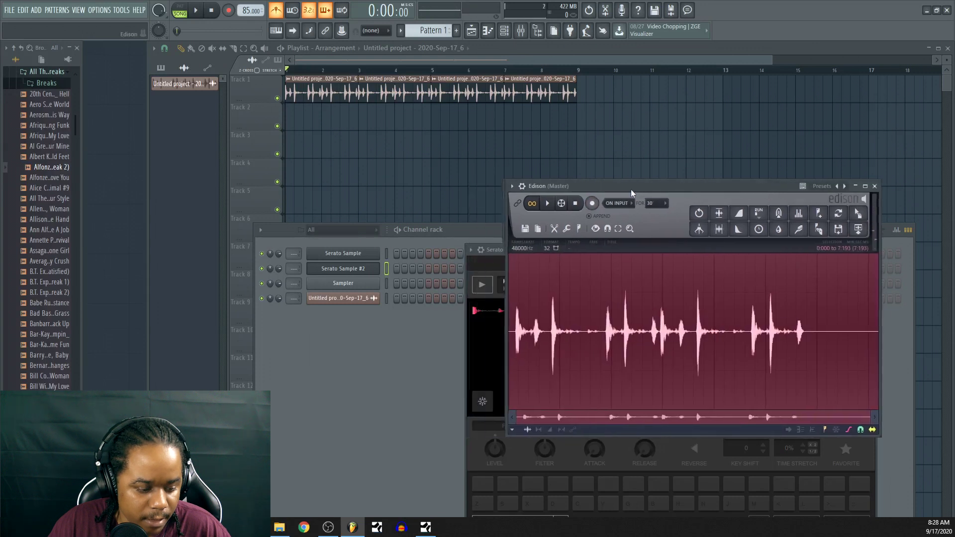
Trim the silence before the recorded loop and lay it on playlist Track 1 across bars 1 to 4.
left_click(718, 229)
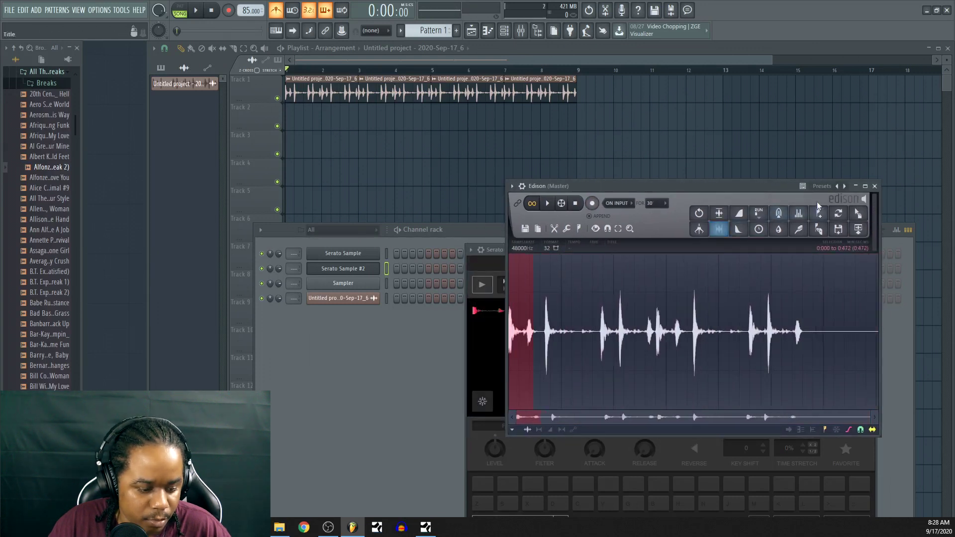
left_click(858, 230)
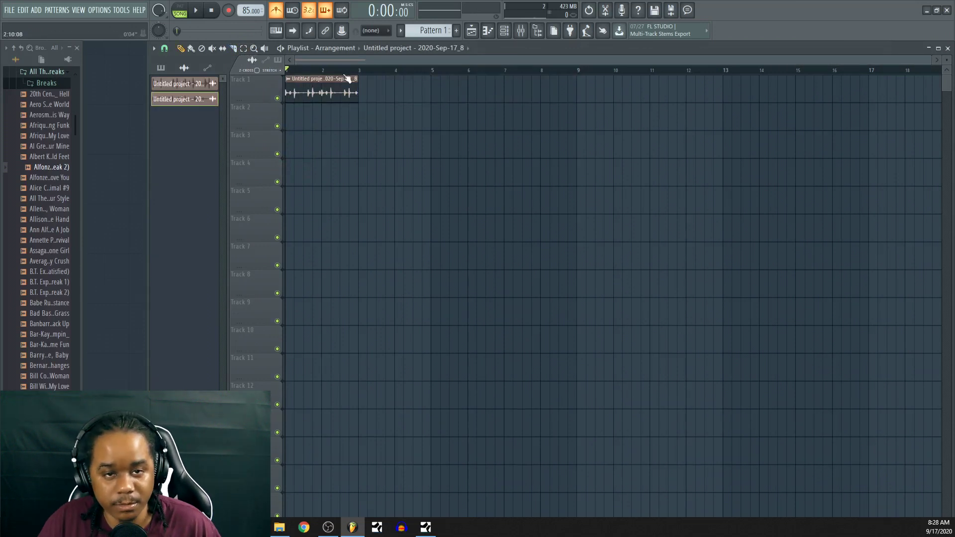
left_click_drag(347, 92, 411, 84)
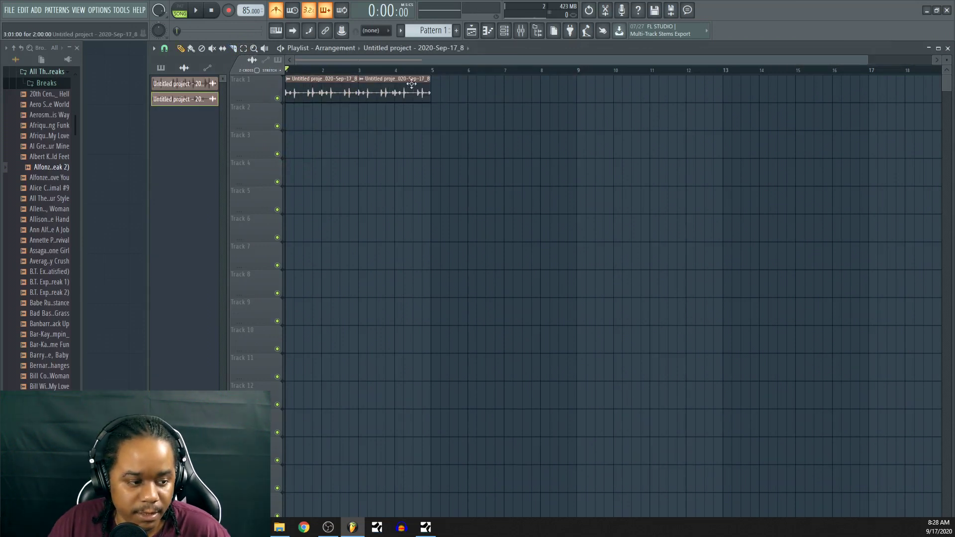
Remove the earlier unpitched drum loop's audio channel from the Channel rack.
left_click(505, 33)
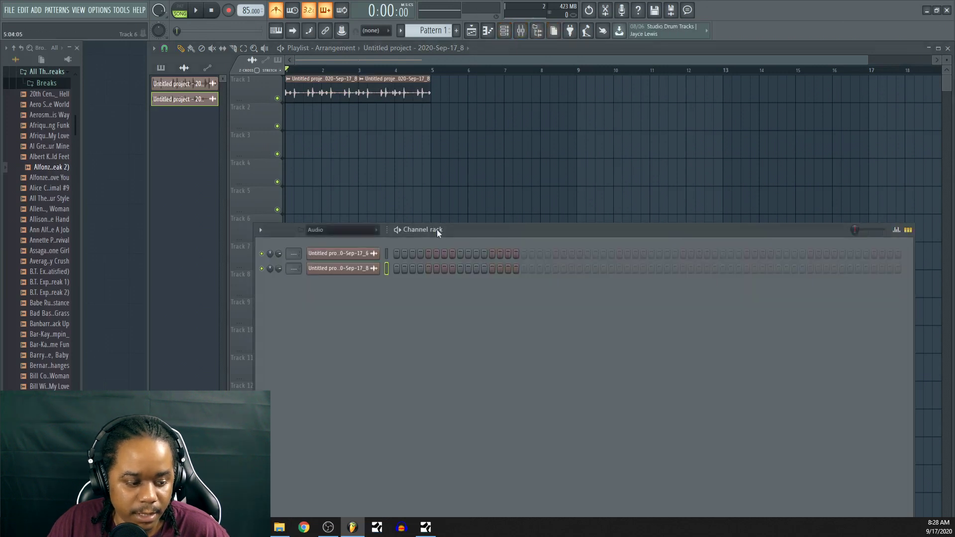
left_click_drag(437, 228, 453, 133)
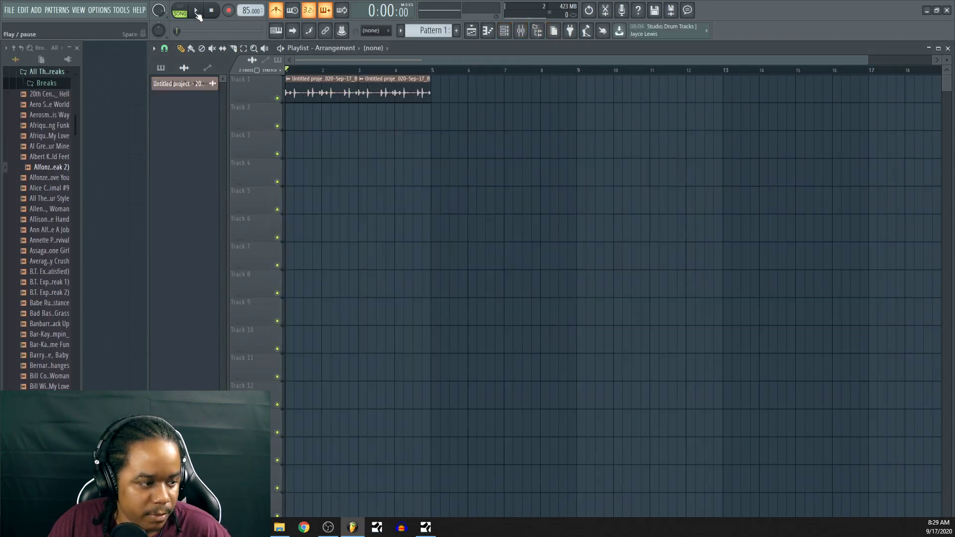
Play the arrangement with the metronome off, set the drum loop's stretch mode to e3 generic and stop playback.
left_click(196, 11)
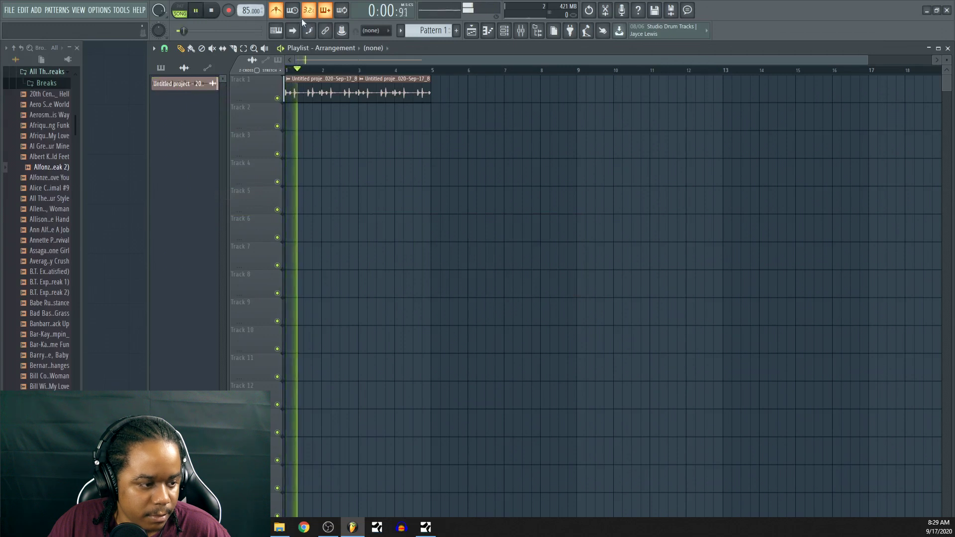
left_click(280, 13)
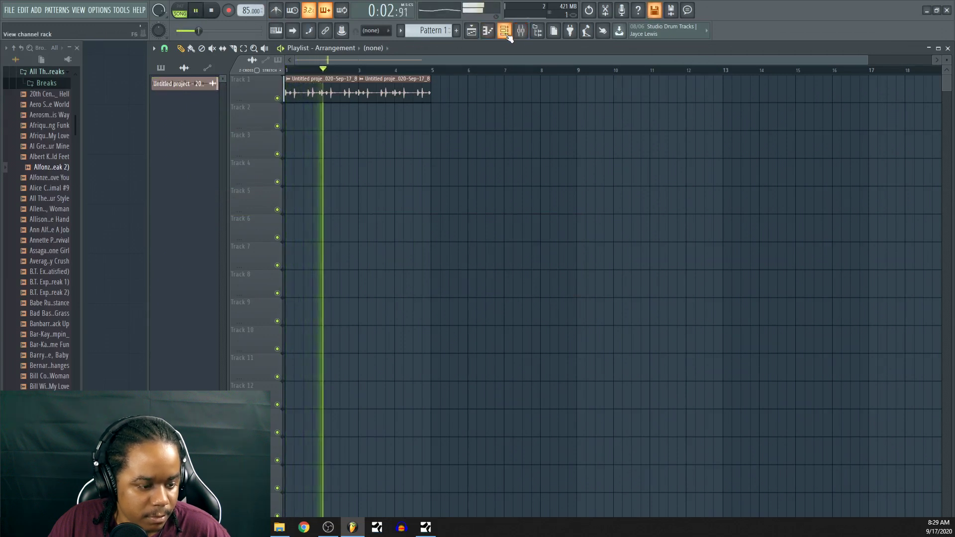
left_click(504, 31)
left_click(370, 159)
left_click(254, 146)
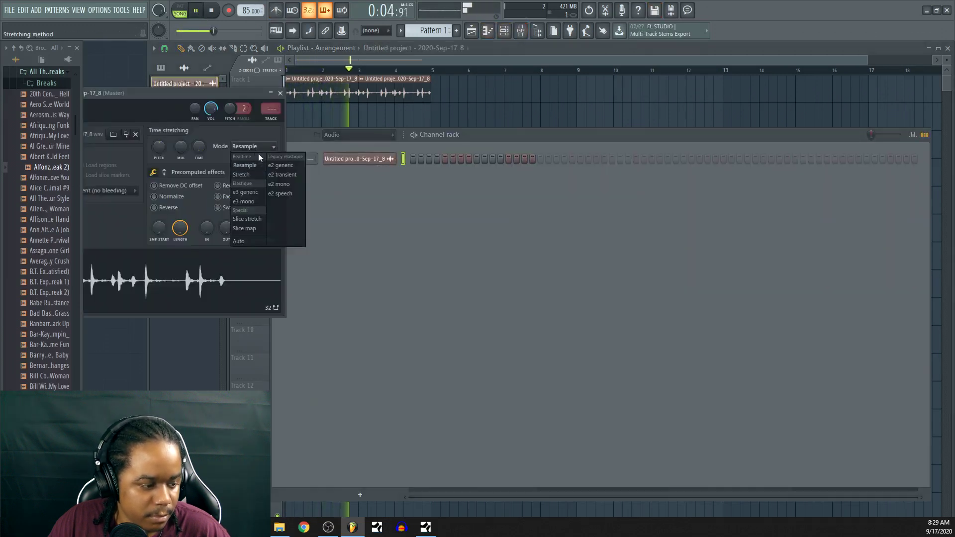
left_click(257, 192)
left_click_drag(196, 93, 661, 138)
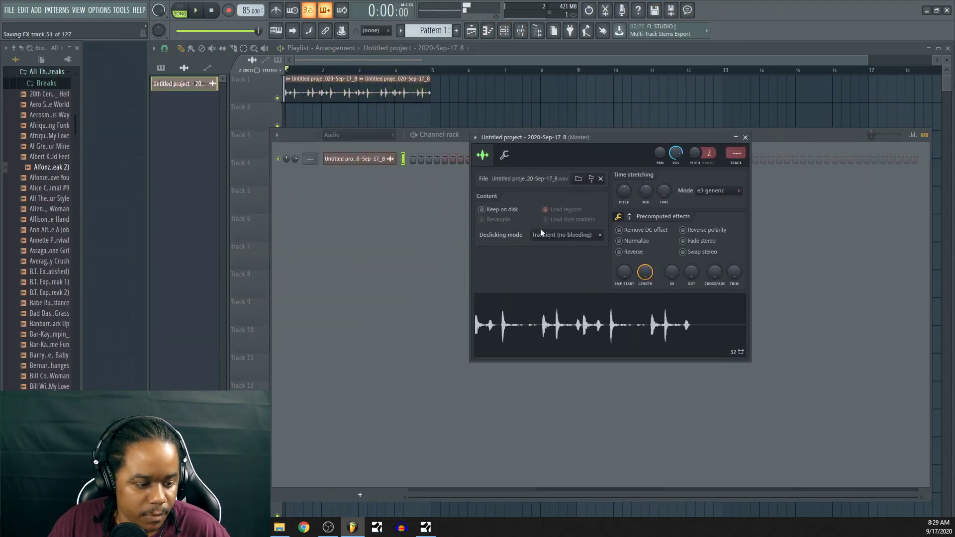
key("space")
Delete the Serato Sample #2 channel from the Channel rack.
left_click(362, 171)
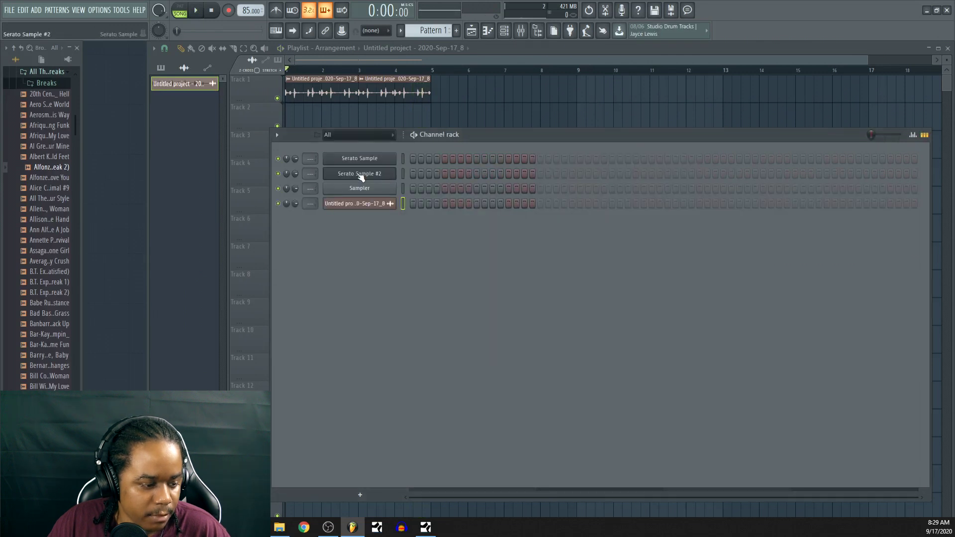
key("alt+Delete")
left_click(510, 285)
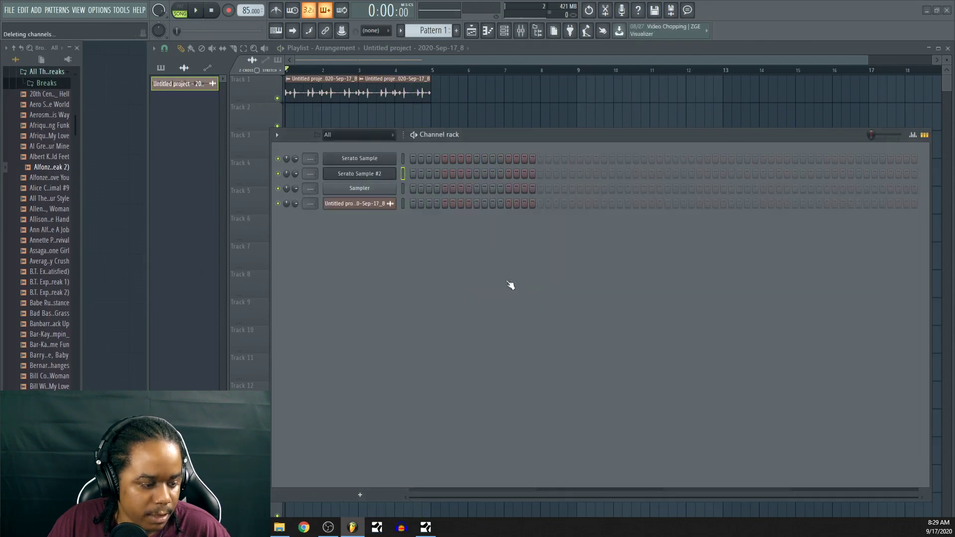
Open the original Serato Sample and try chops on pads 3 and 5 over the playing drum loop.
left_click(373, 159)
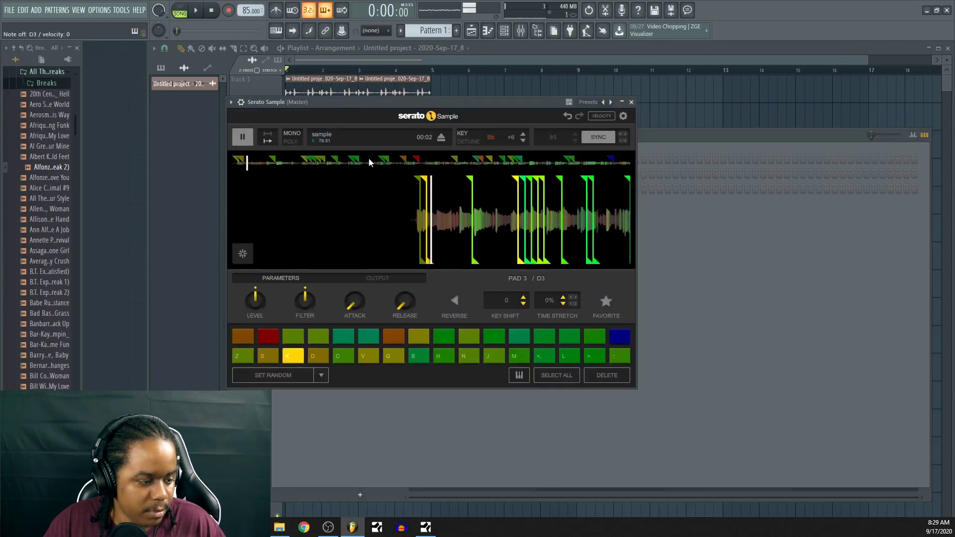
key("x")
left_click(196, 12)
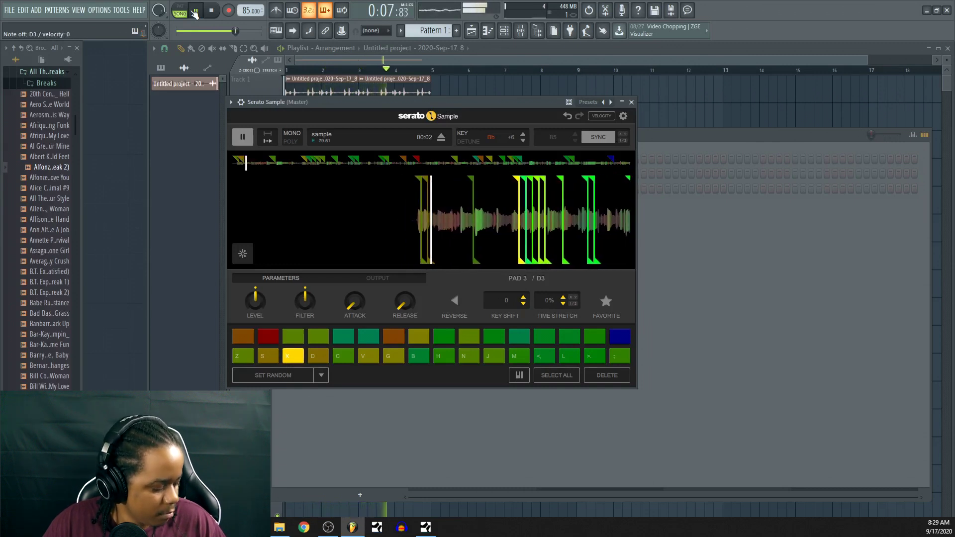
key("c")
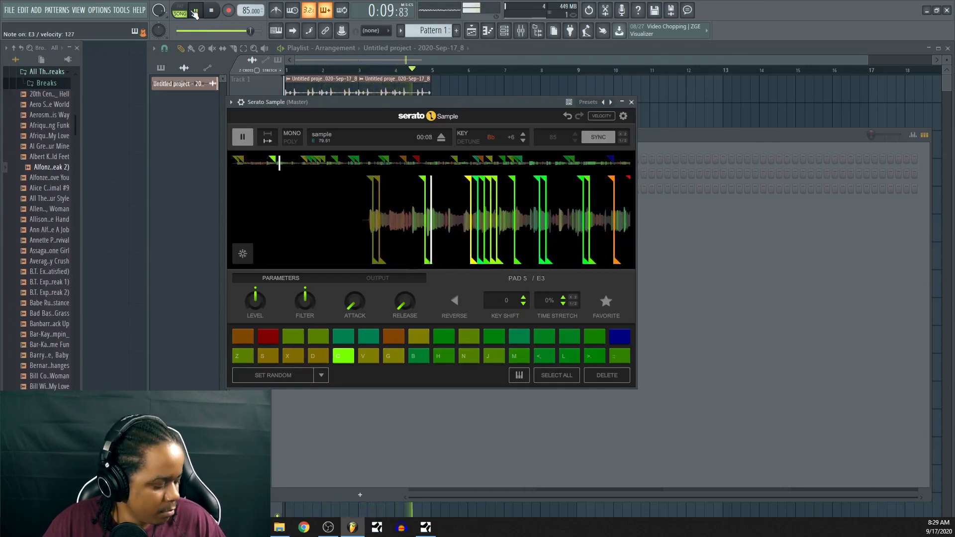
key("x")
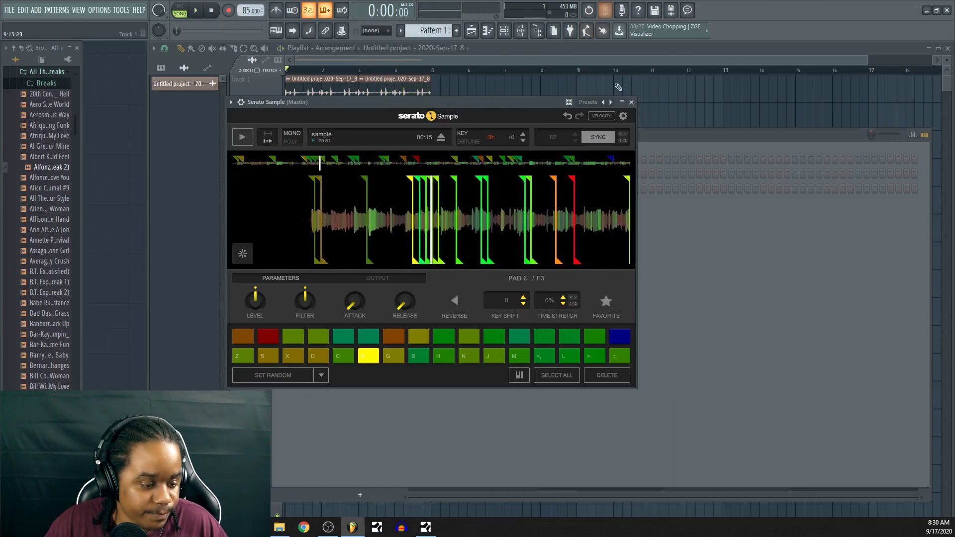
Arm recording for notes and automation and start recording the chop performance.
left_click(234, 13)
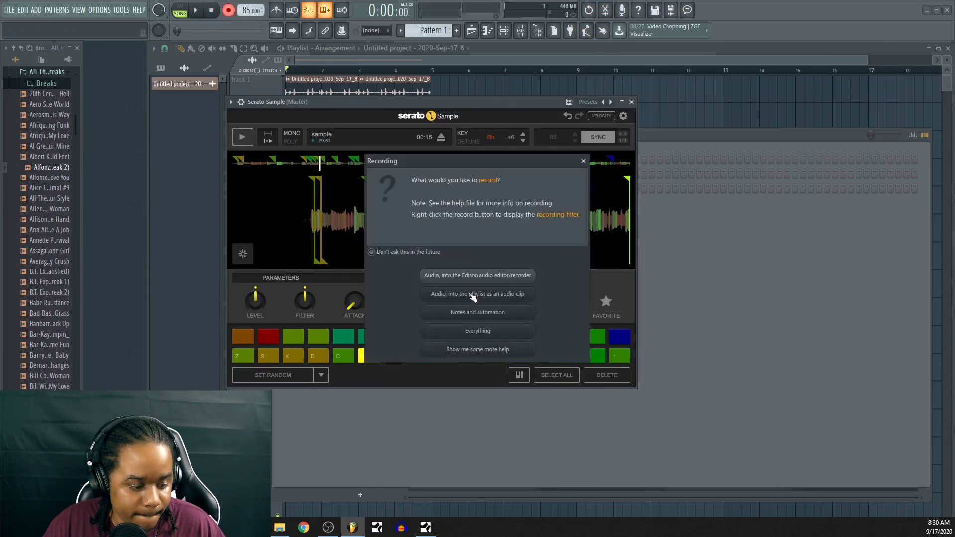
left_click(471, 313)
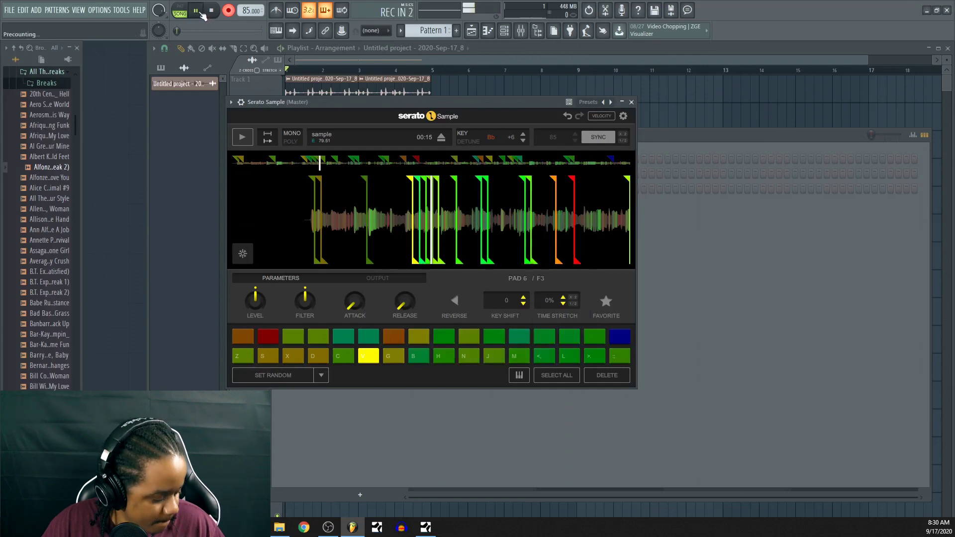
Record a chop performance with pad 3 (D3) over the drum loop and stop the recording.
key("x")
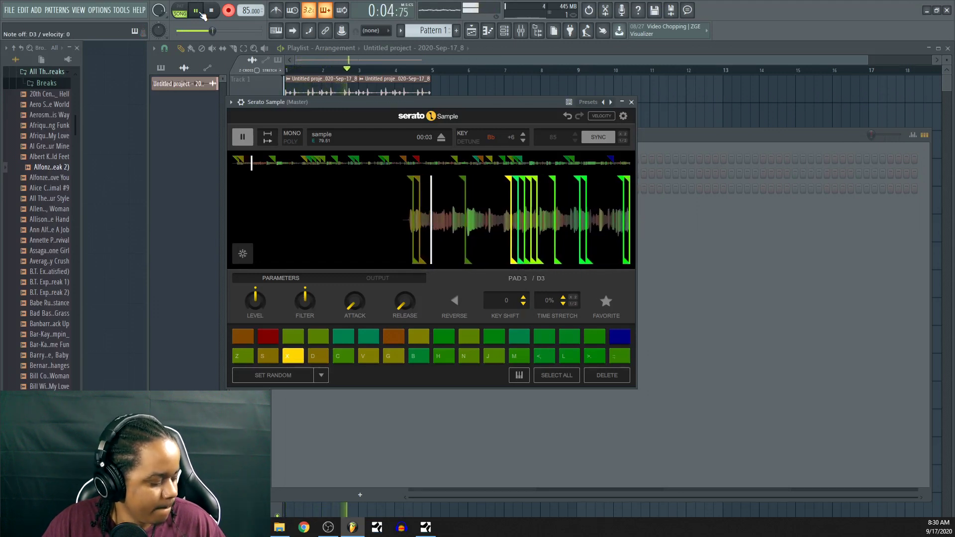
key("x")
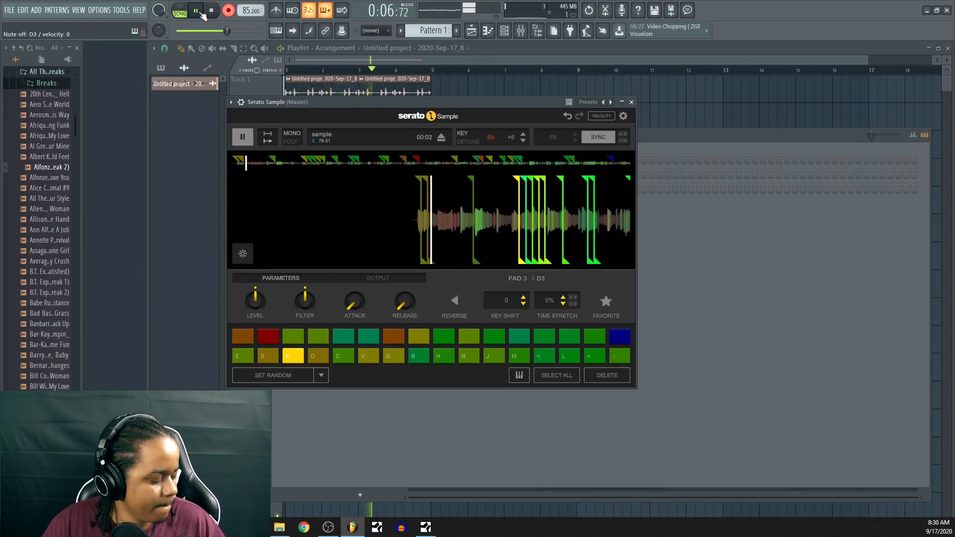
key("x")
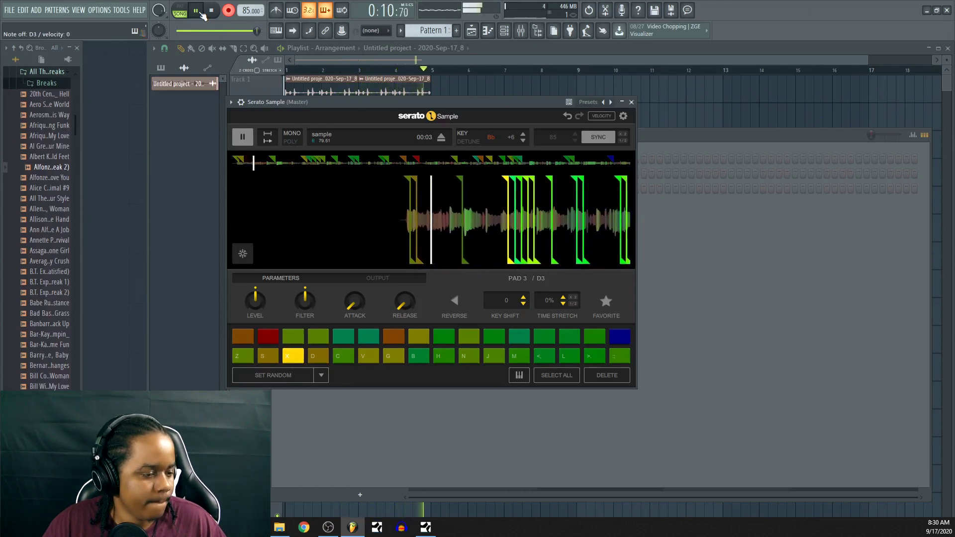
left_click(213, 11)
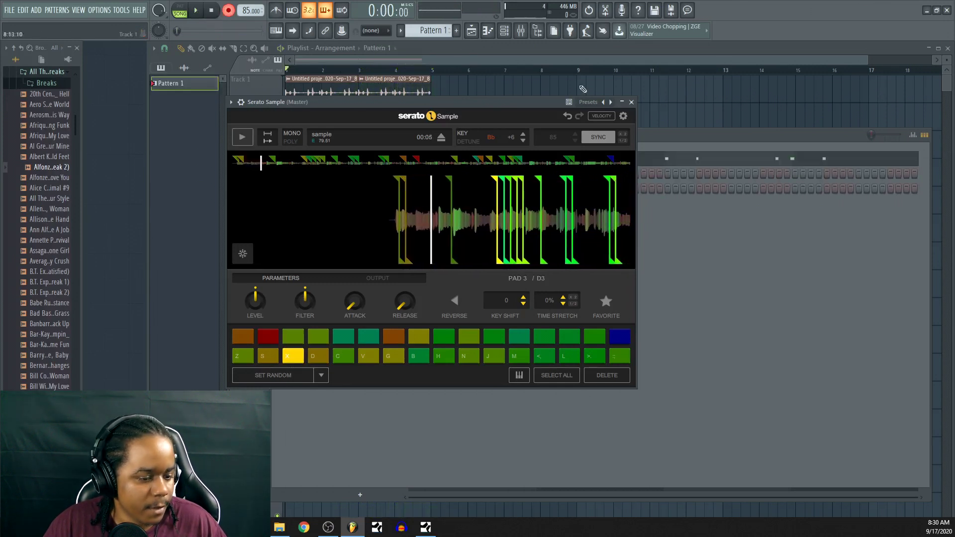
Open the Serato Sample notes in the Piano roll and quantize the recorded D3 chops.
left_click(694, 138)
left_click(646, 159)
scroll(541, 164, "up", 3)
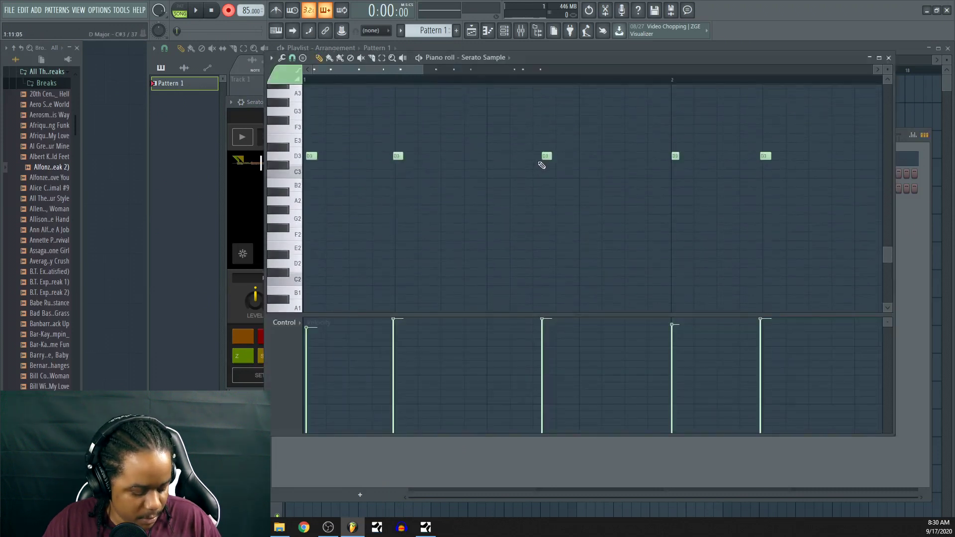
key("ctrl+q")
Play back the quantized chops and move the third D3 note later, to two steps before bar 2.
key("space")
scroll(447, 85, "down", 2)
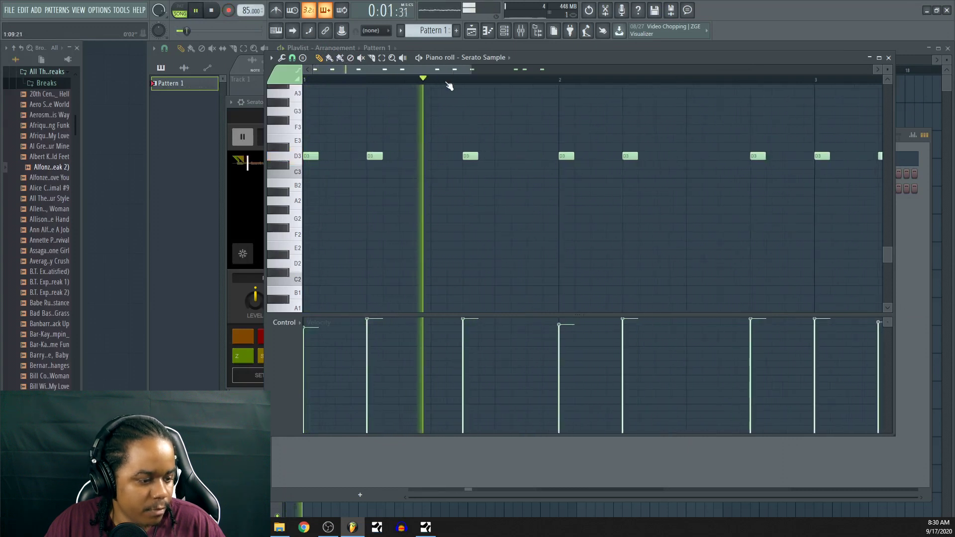
scroll(448, 85, "down", 1)
left_click_drag(422, 156, 440, 156)
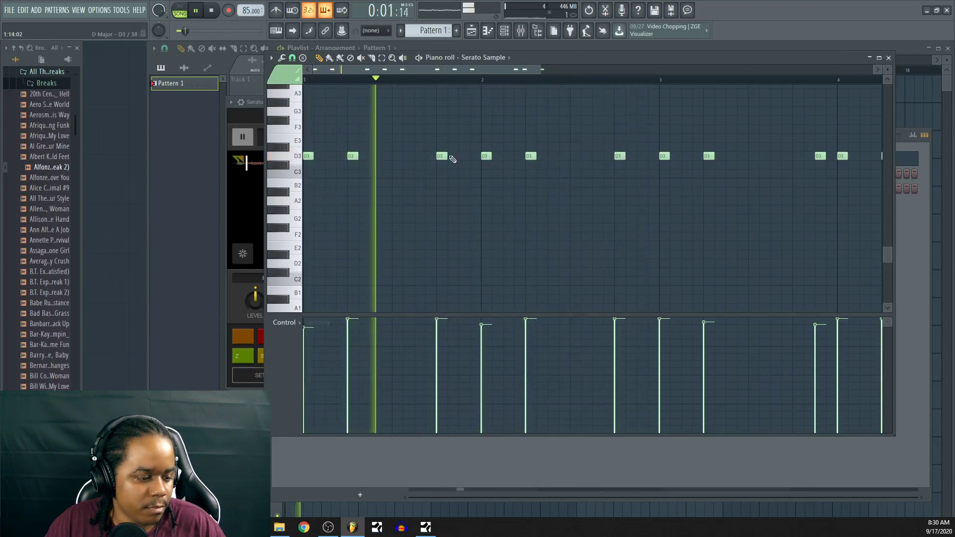
left_click_drag(453, 159, 475, 160)
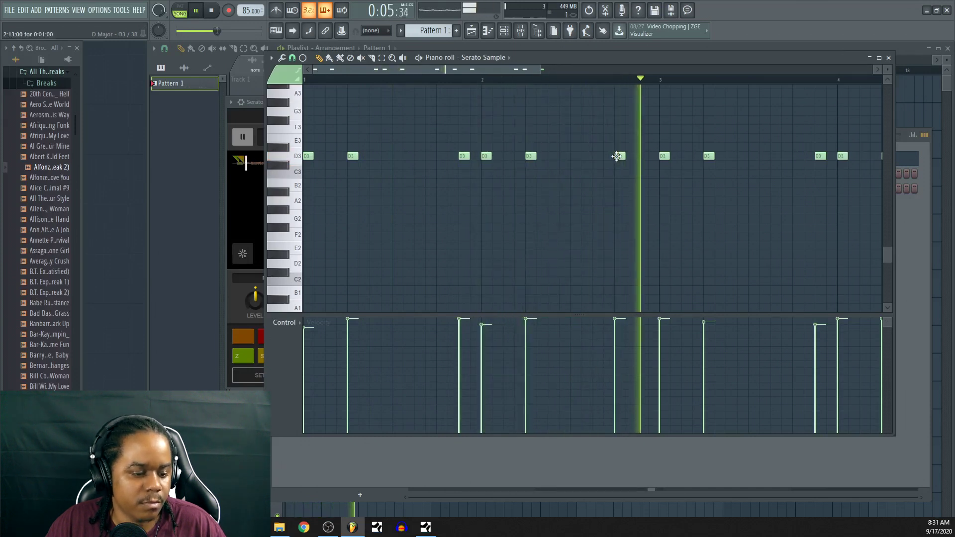
scroll(649, 79, "down", 1)
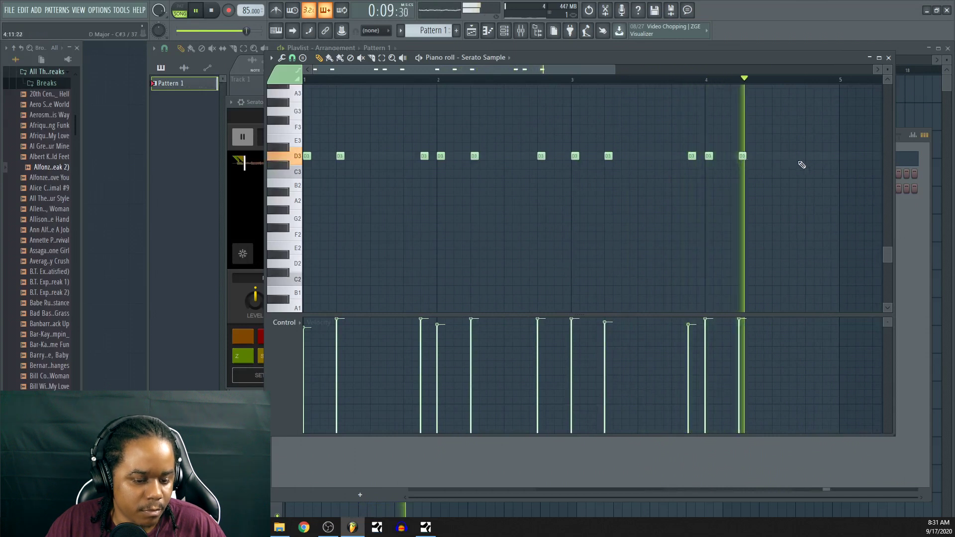
key("space")
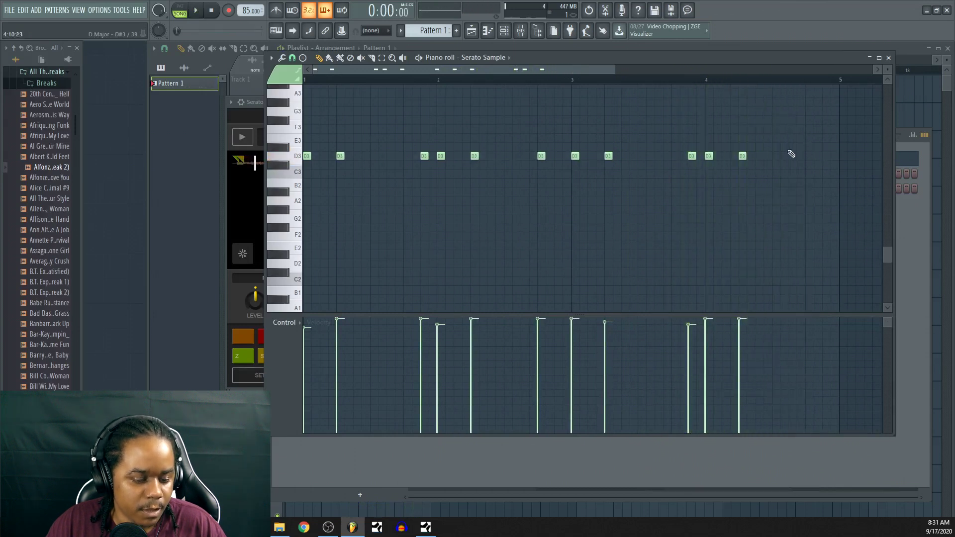
Add a chop note in bar 4, move it to step 13 on F#3 and audition it with the loop.
scroll(799, 139, "up", 2)
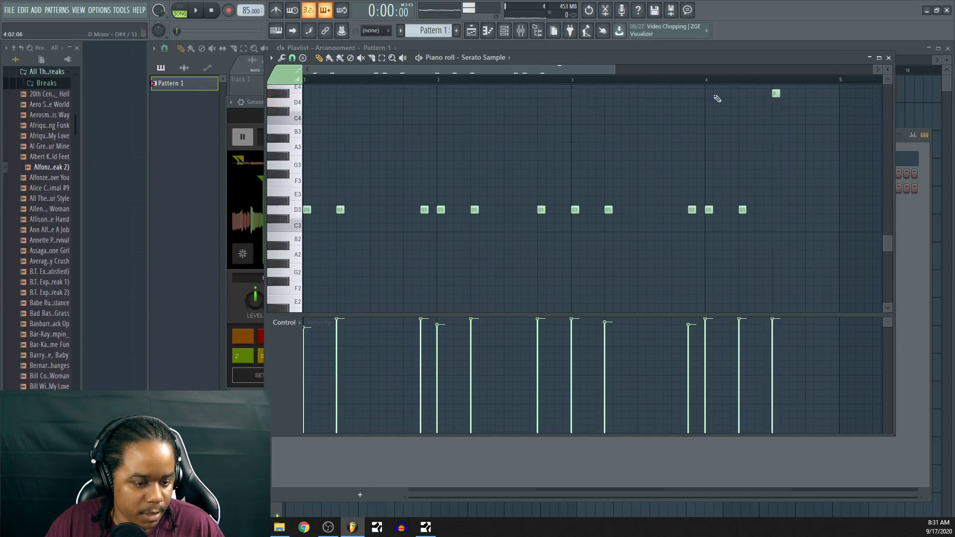
key("space")
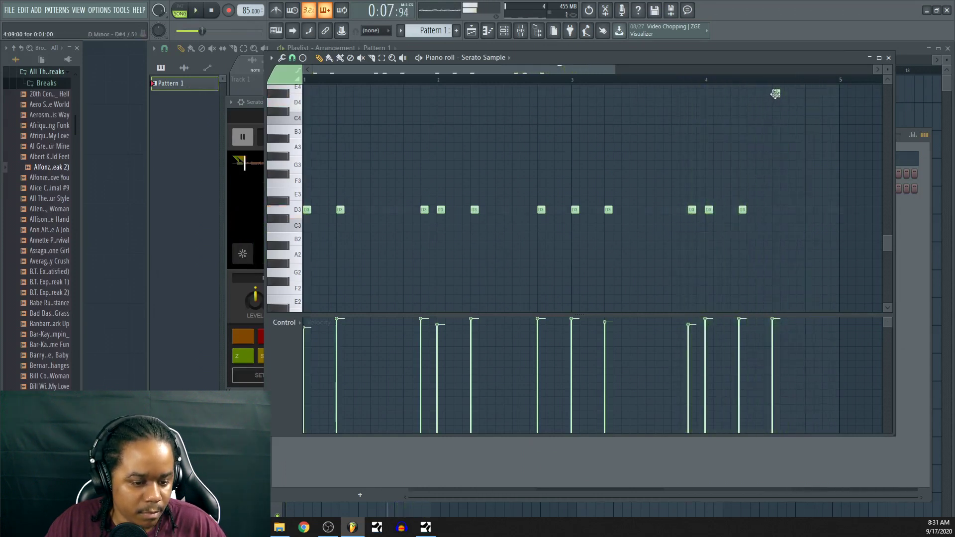
left_click_drag(776, 94, 808, 93)
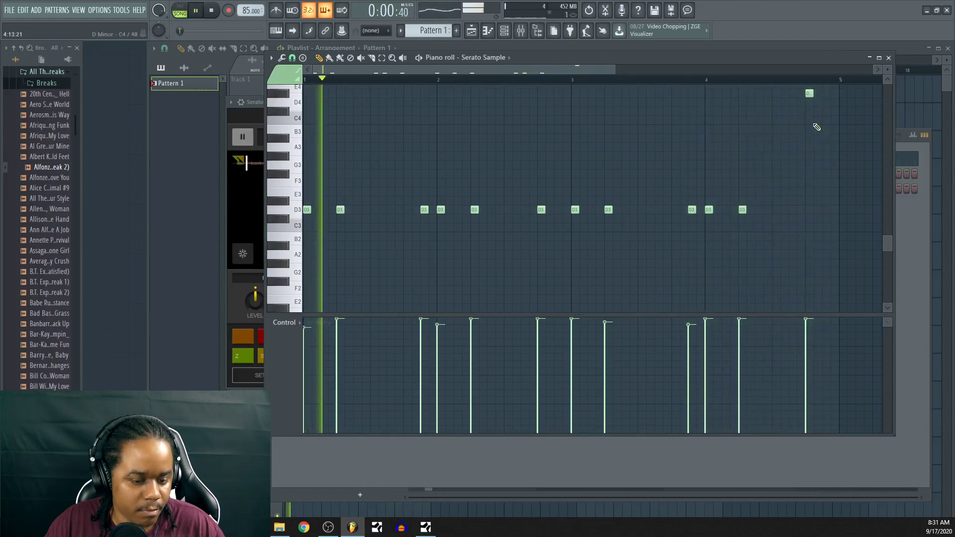
key("space")
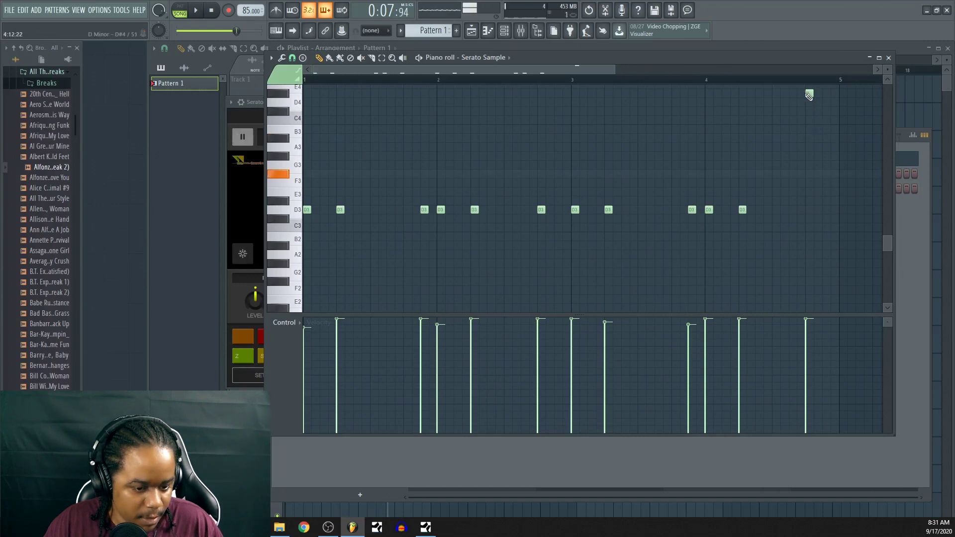
left_click_drag(809, 93, 803, 171)
key("space")
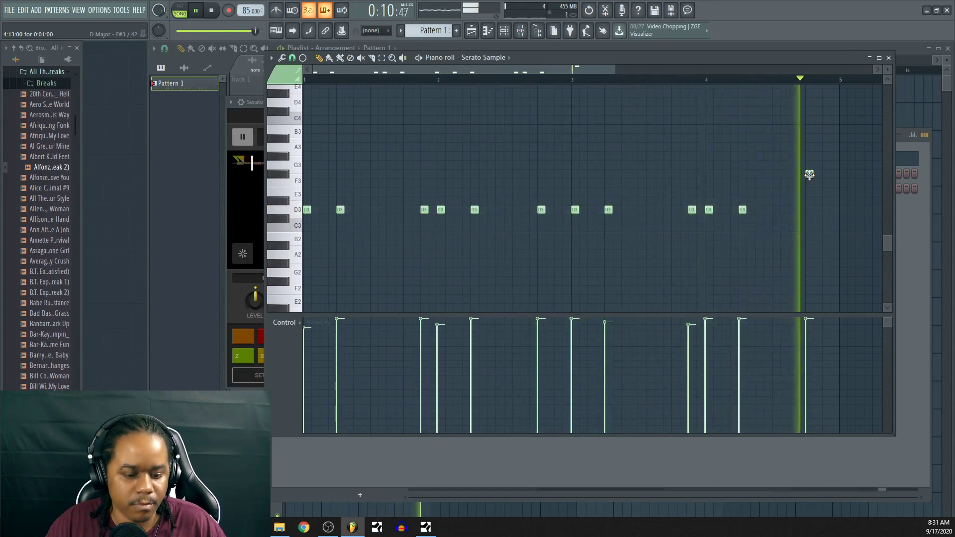
key("space")
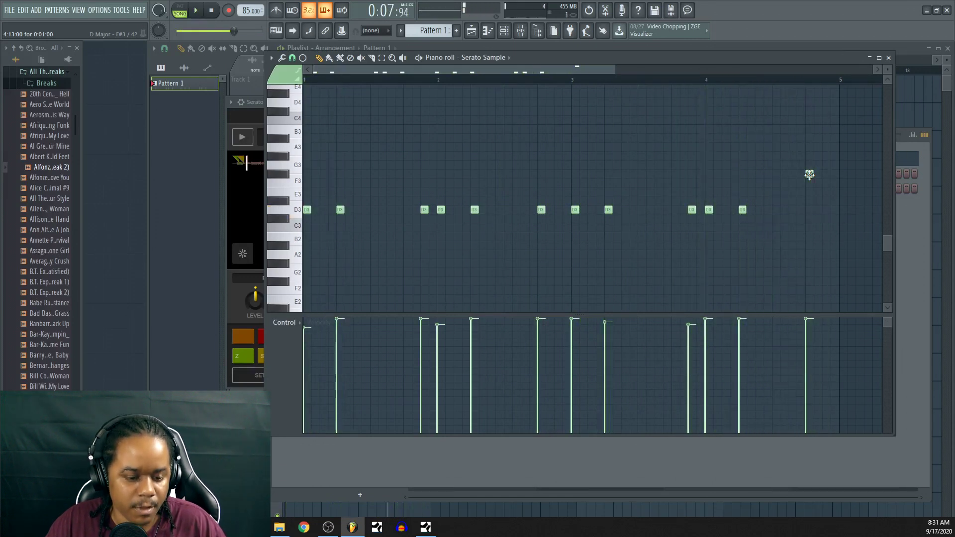
Solo the Serato Sample channel, open Edison and record the chop pattern's playback into it.
left_click(925, 255)
left_click(525, 230)
left_click(539, 243)
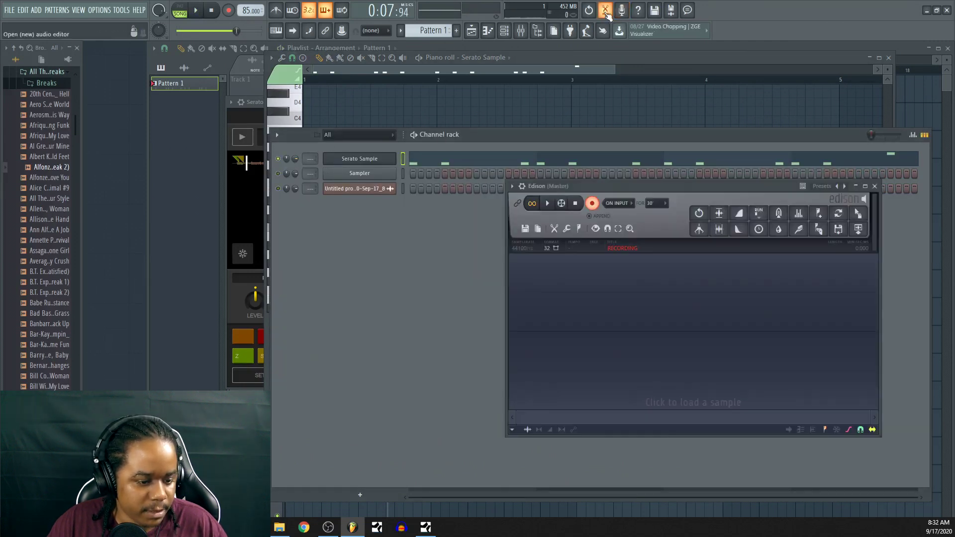
left_click(196, 11)
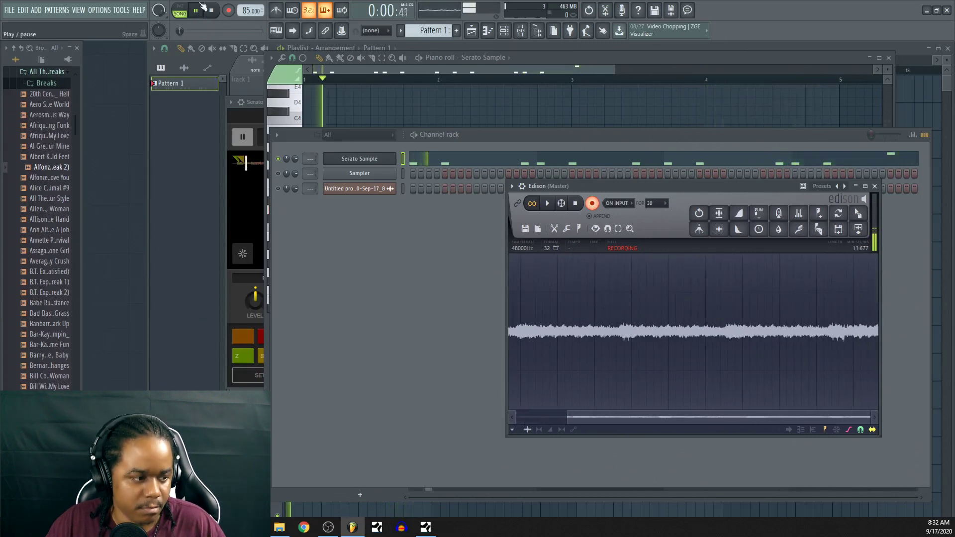
key("space")
left_click(575, 203)
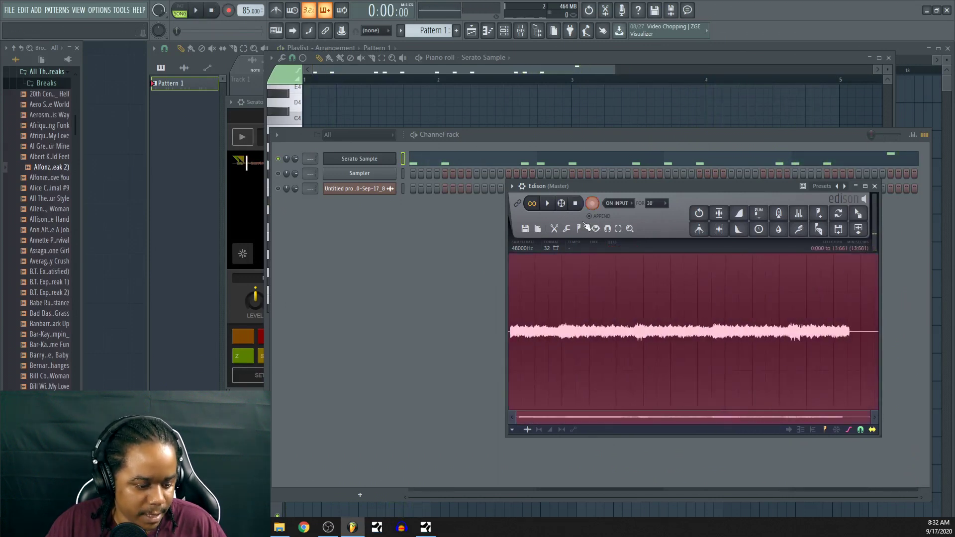
Place the Edison recording as an audio clip at bar 1 of Track 3, replacing the Pattern 1 clip on Track 2.
left_click(719, 229)
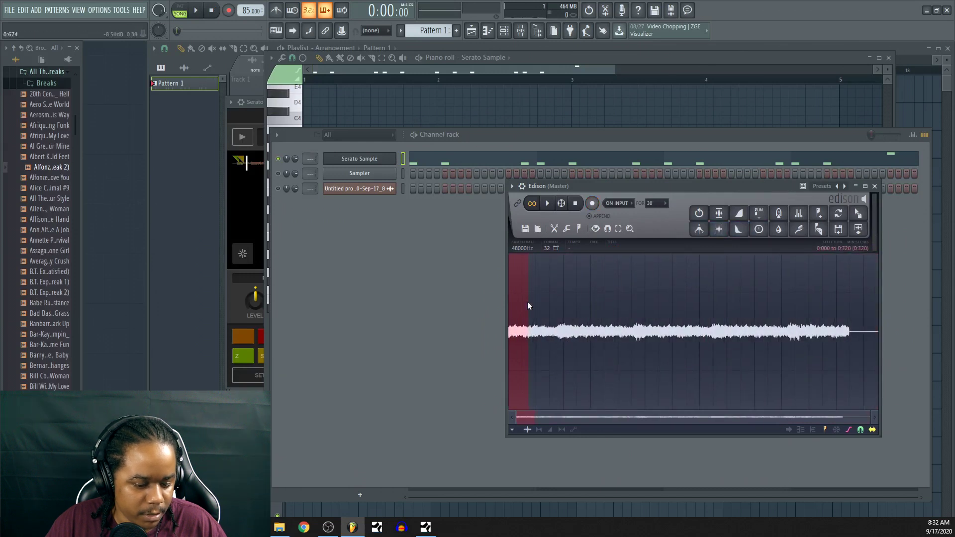
left_click(858, 229)
left_click_drag(864, 219, 435, 168)
left_click_drag(289, 143, 289, 142)
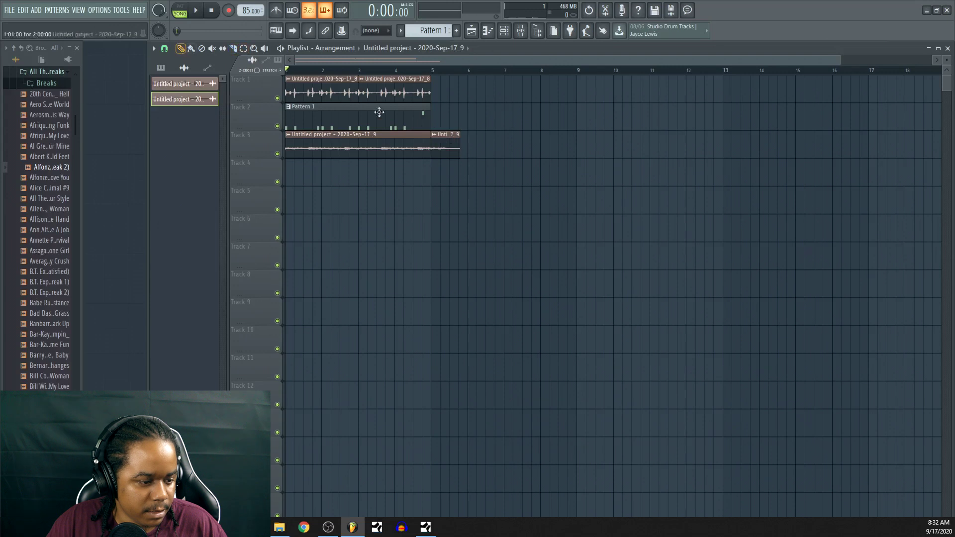
key("F6")
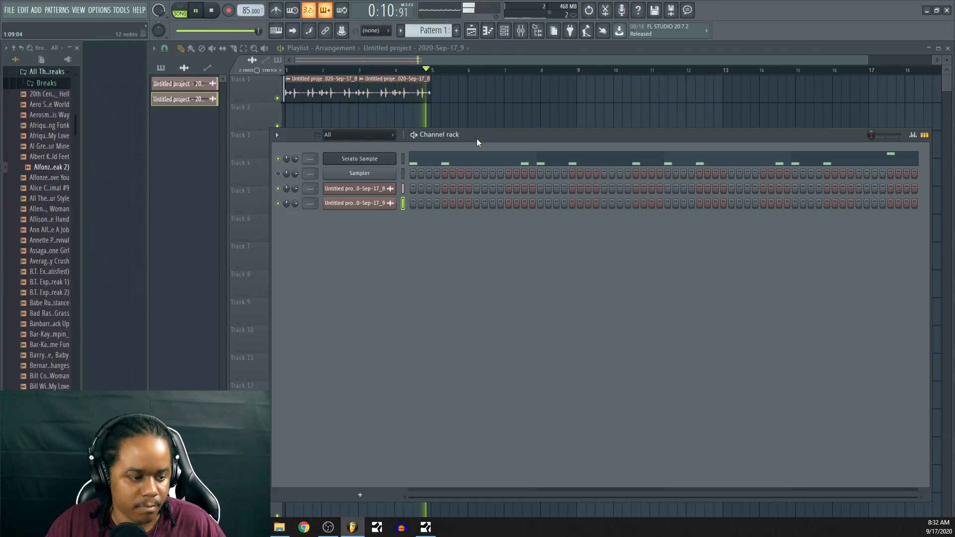
Find Snare (7) in the 9th Wonder kit's Snares folder and add it to Track 2 of the playlist.
left_click(41, 88)
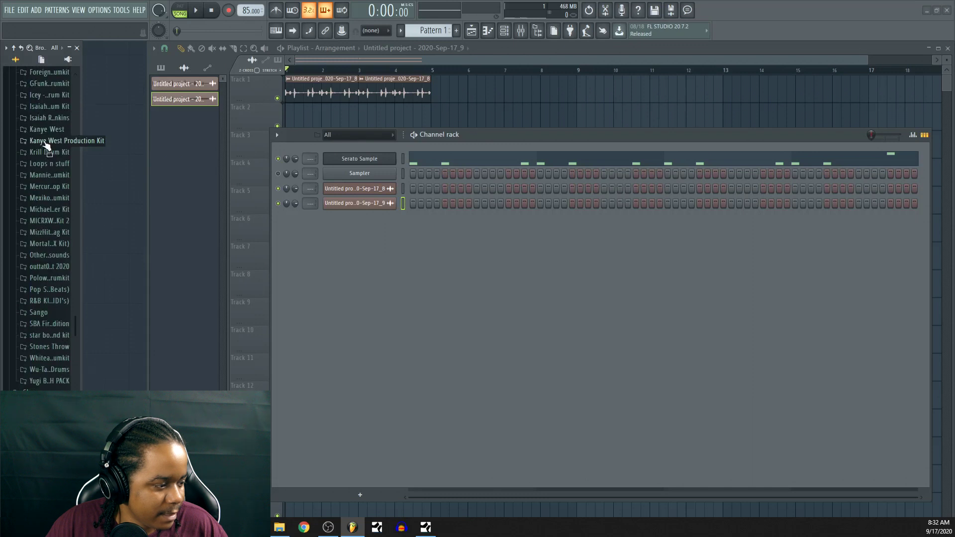
scroll(43, 181, "up", 7)
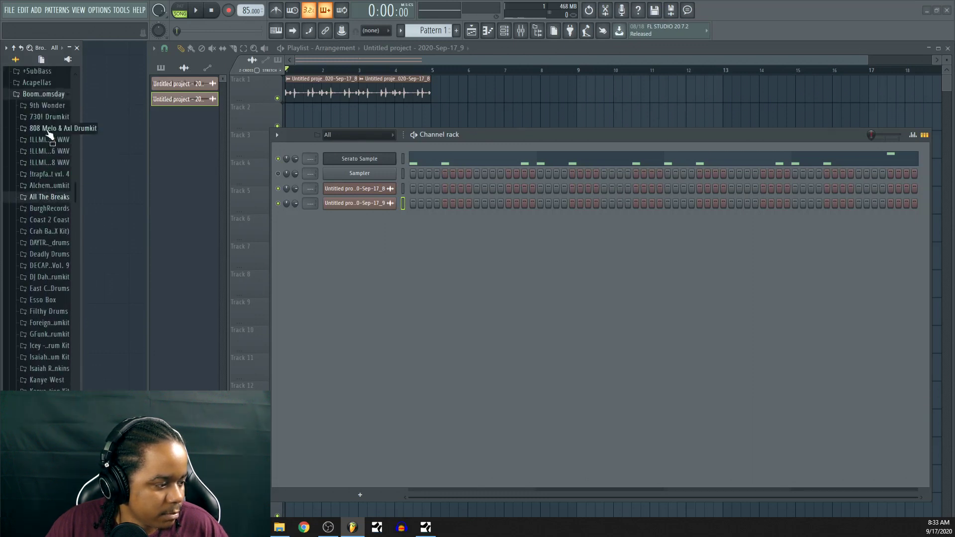
left_click(48, 108)
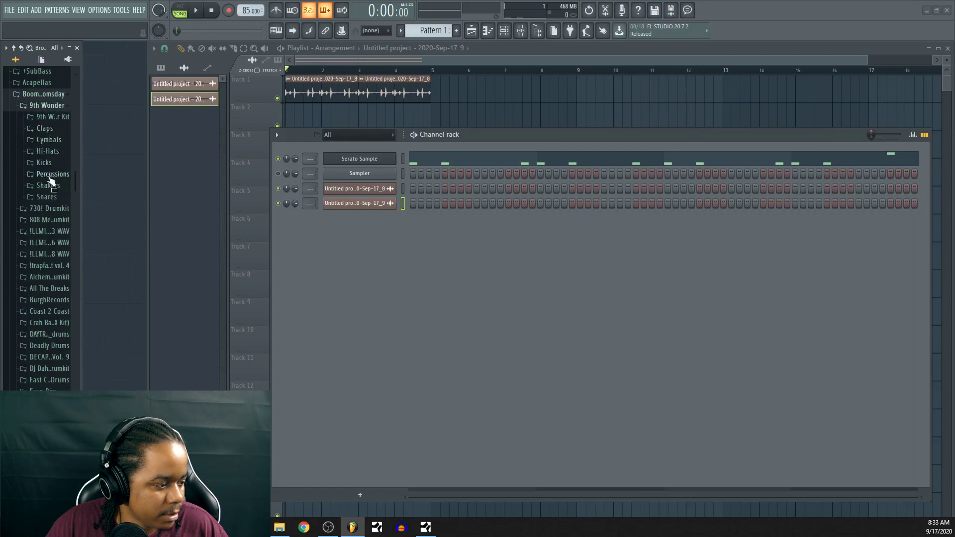
left_click(46, 197)
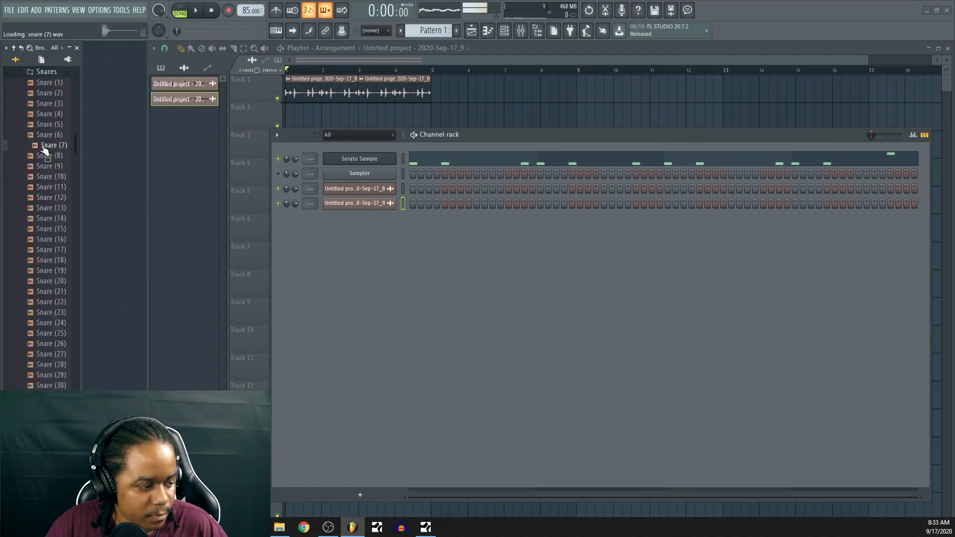
left_click_drag(46, 147, 275, 137)
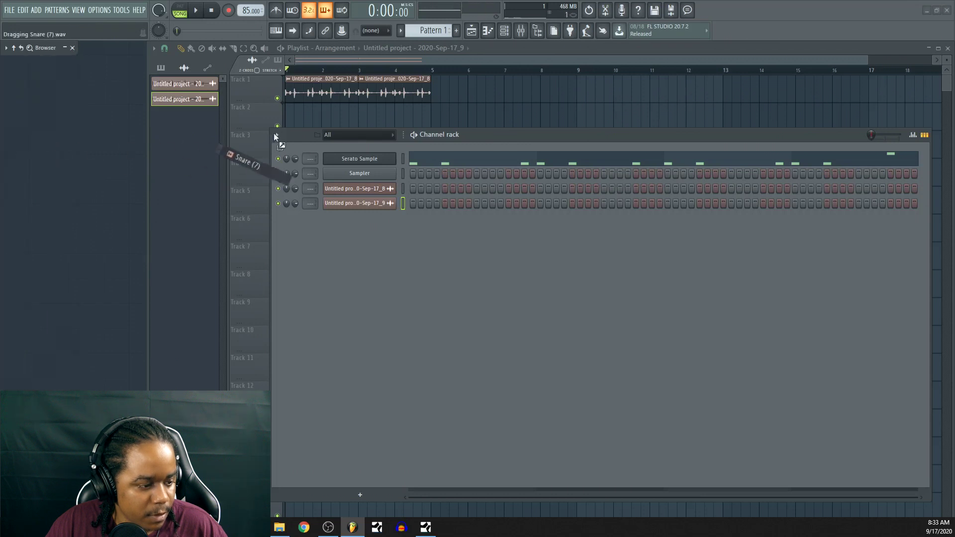
left_click_drag(457, 124, 459, 122)
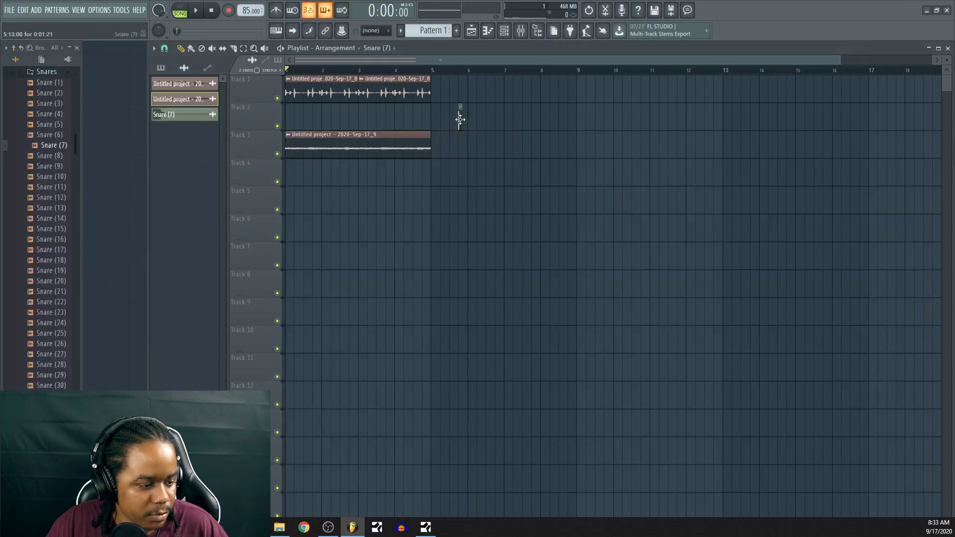
Place Snare (7) clips on Track 2 at beats 2 and 4 of bars 1 and 2, aligned with the drum loop's hits.
scroll(284, 74, "up", 5)
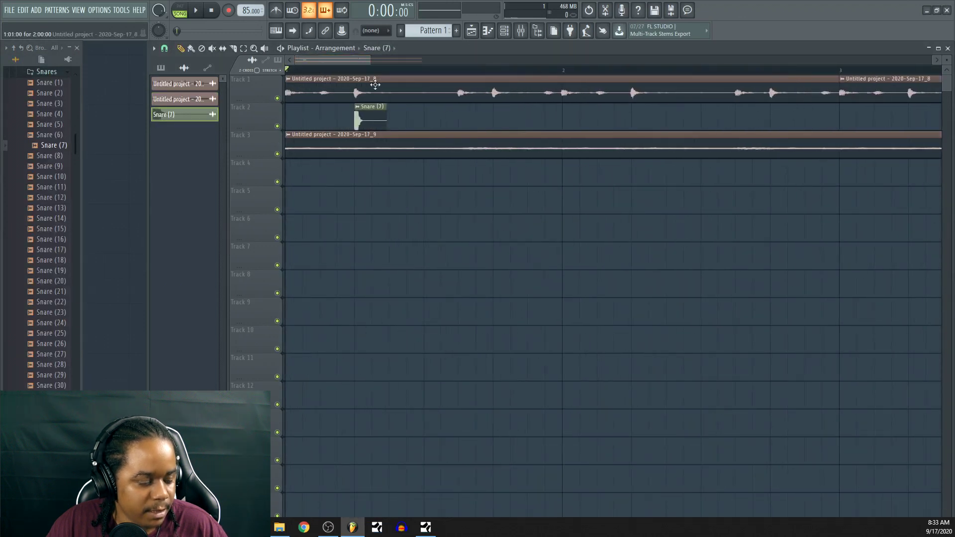
key("space")
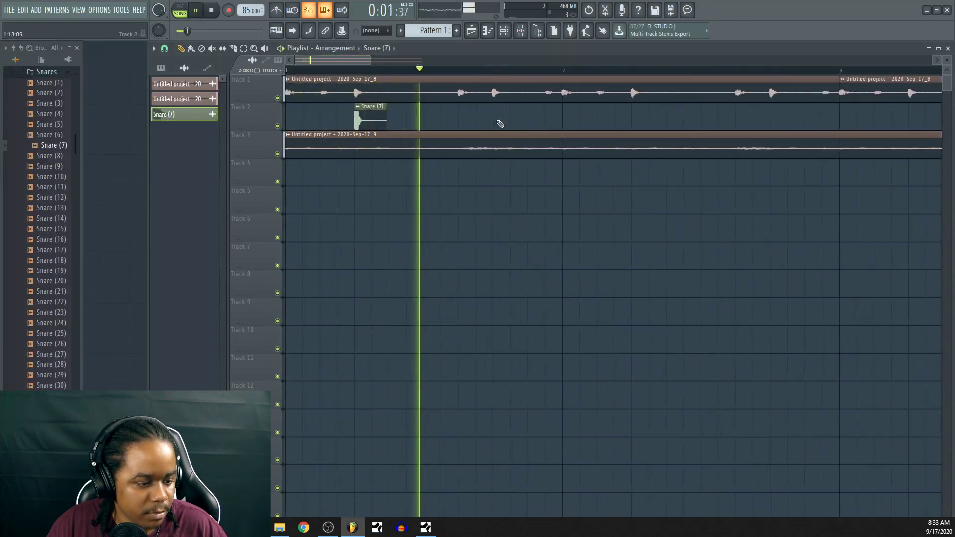
key("space")
key("space")
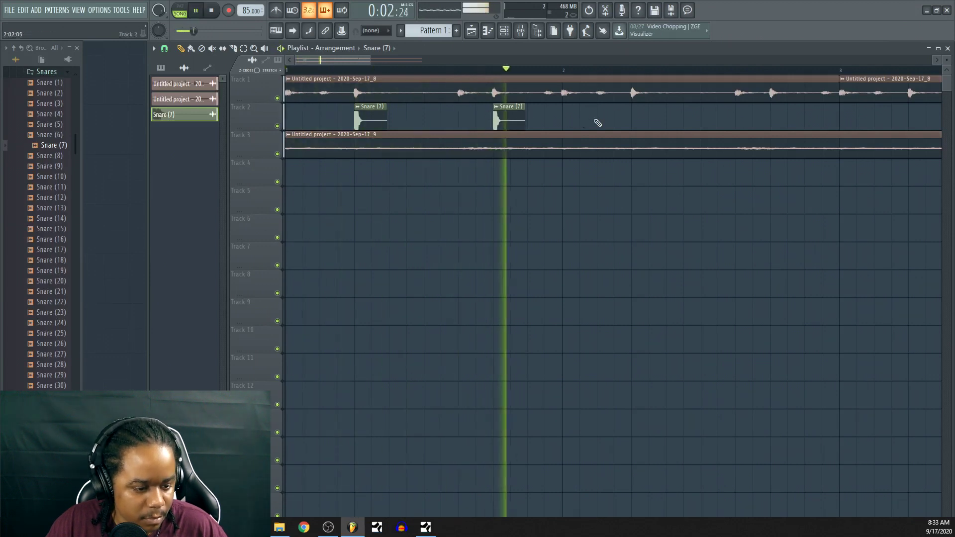
left_click(634, 120)
left_click(772, 120)
key("space")
Duplicate the four Snare (7) clips across bars 3 and 4 of Track 2 and play the arrangement.
scroll(733, 61, "right", 5)
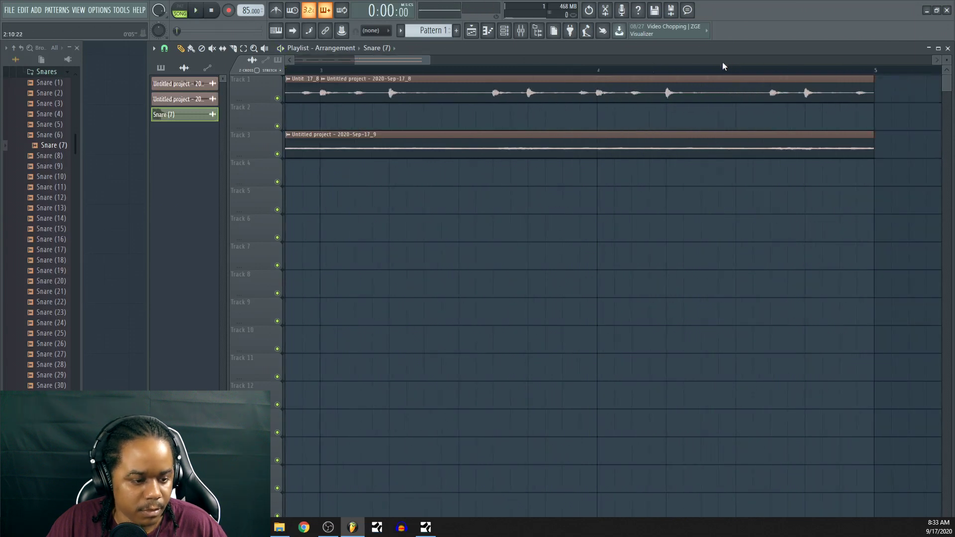
scroll(617, 73, "down", 4)
left_click_drag(431, 122, 305, 113)
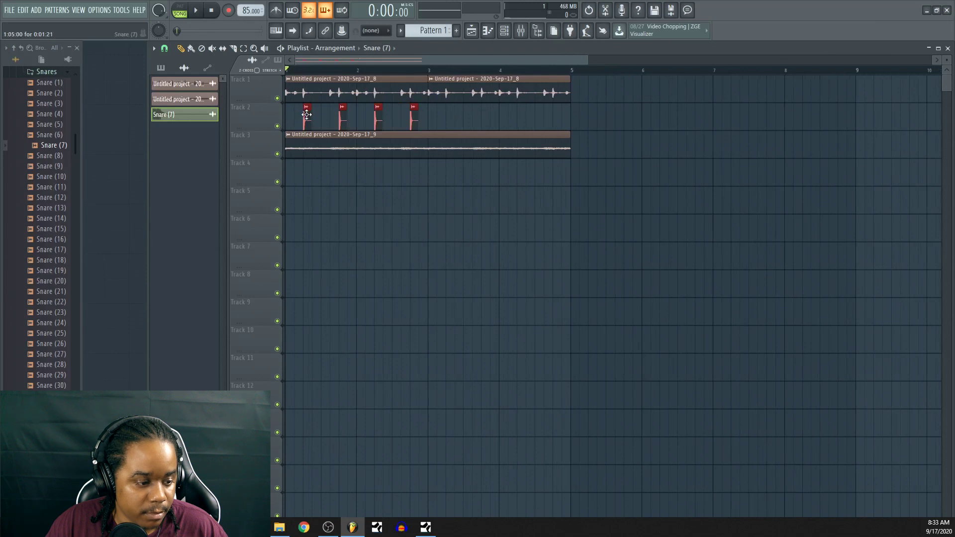
key("space")
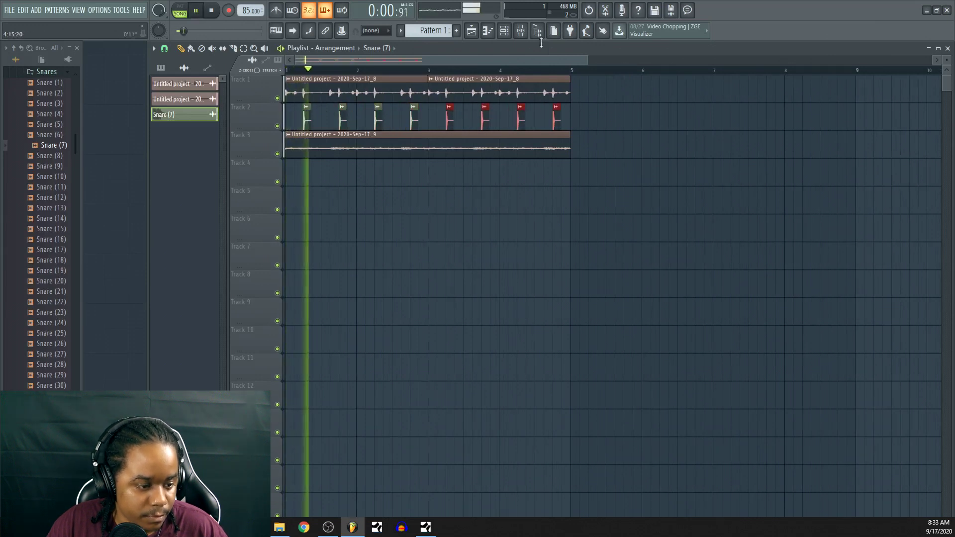
Find Kick (14) in the 9th Wonder kit's Kicks folder and place it at bar 1 of Track 3, above the melodic recording.
left_click(504, 30)
scroll(41, 149, "up", 2)
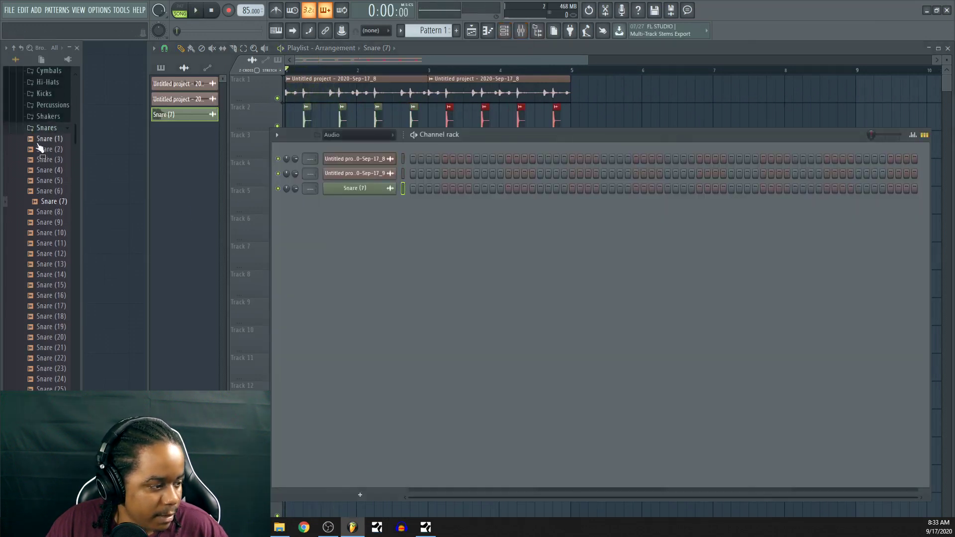
left_click(41, 135)
scroll(44, 149, "up", 4)
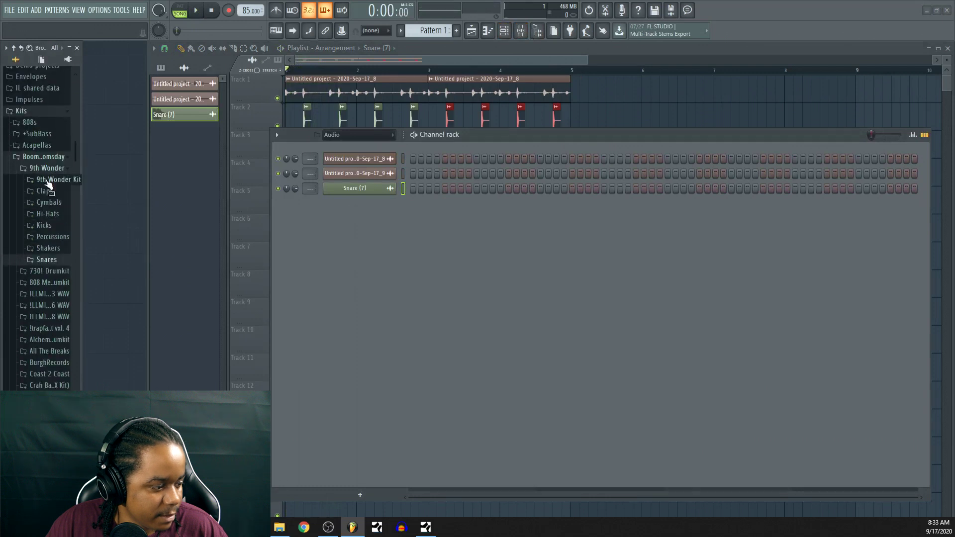
left_click(44, 227)
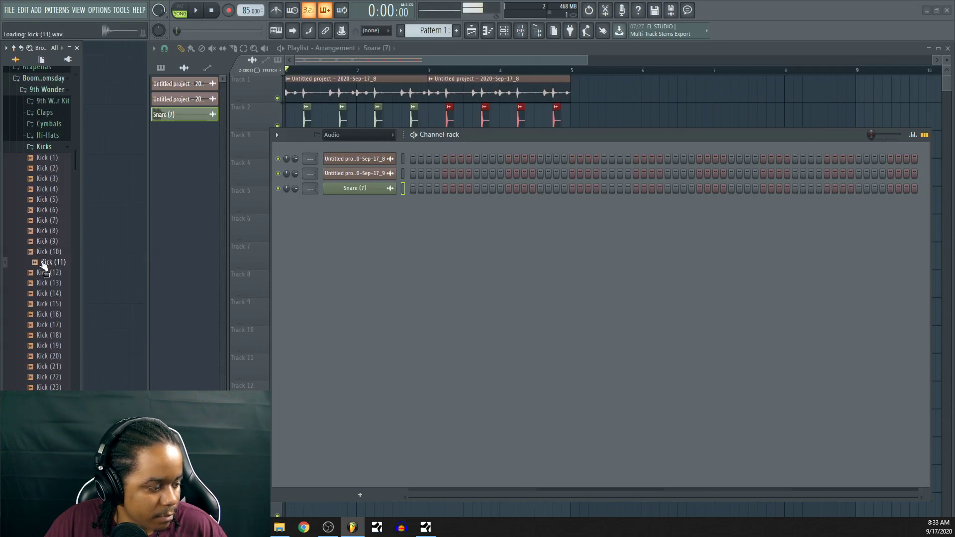
scroll(43, 266, "down", 4)
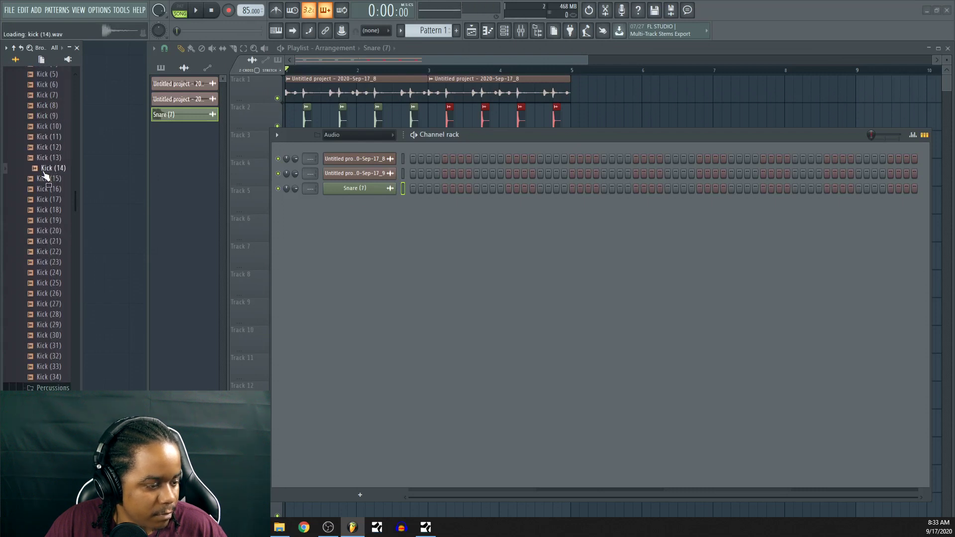
left_click_drag(44, 176, 299, 145)
Place Kick (14) clips on Track 3 at steps 3 and 11 of bar 1 and steps 1 and 3 of bar 2.
scroll(306, 73, "up", 5)
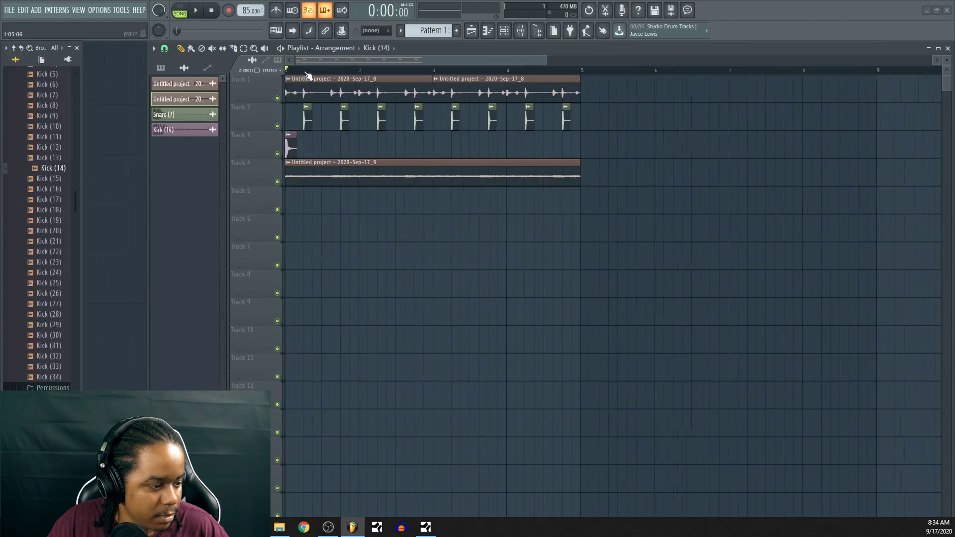
left_click_drag(327, 61, 297, 58)
key("space")
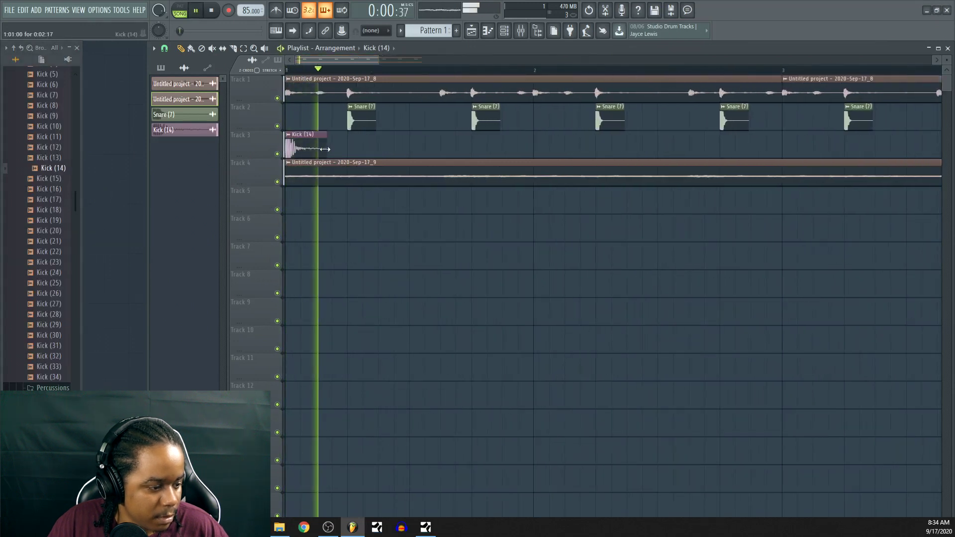
key("space")
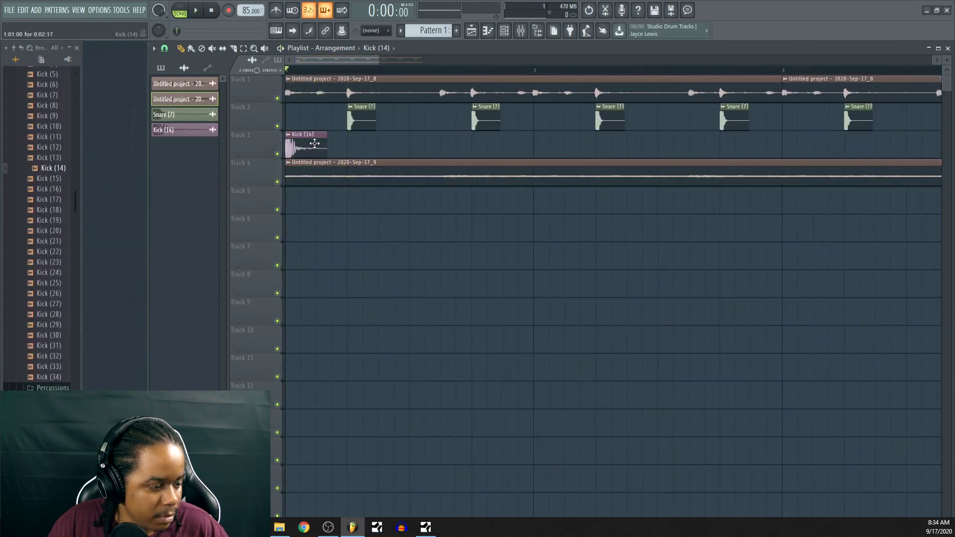
left_click(332, 144)
left_click_drag(343, 145, 330, 145)
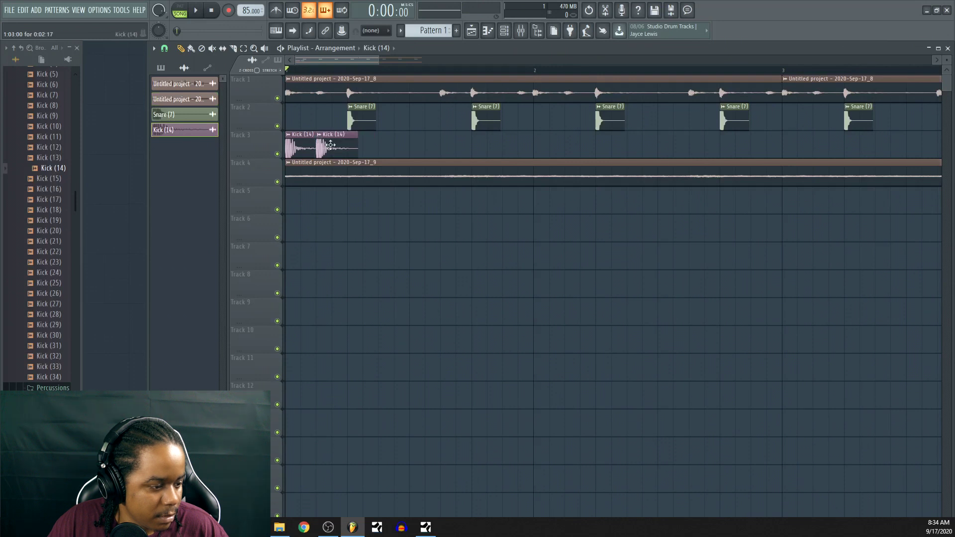
left_click(444, 135)
left_click(535, 142)
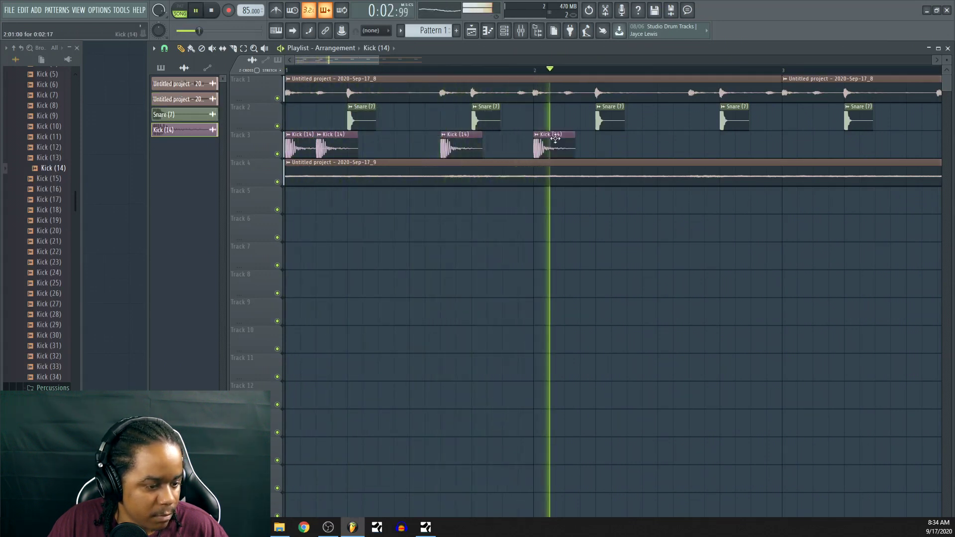
left_click(580, 145)
key("space")
Add Kick (14) clips on Track 3 at step 11 of bar 2 and steps 1 and 3 of bar 3.
key("space")
scroll(582, 77, "down", 2)
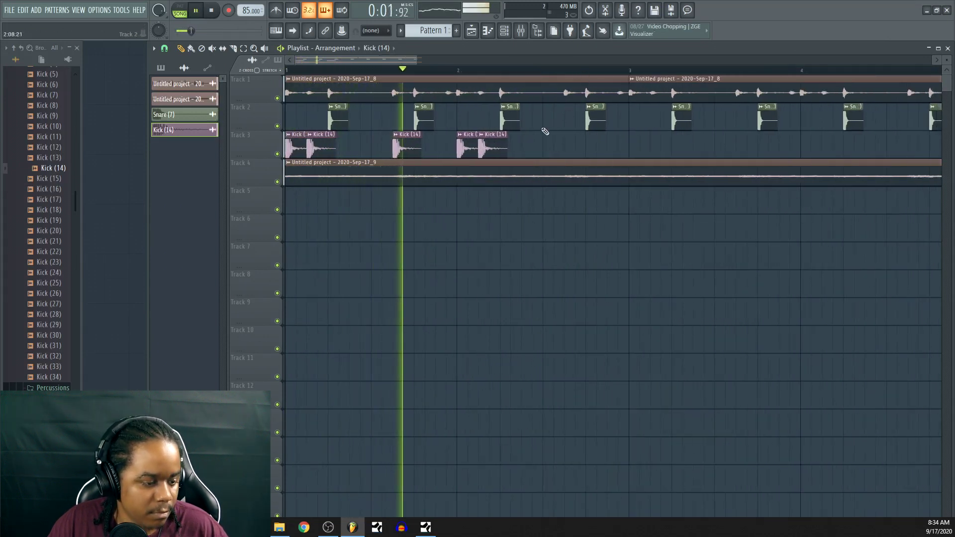
left_click(565, 146)
left_click(634, 145)
left_click(666, 143)
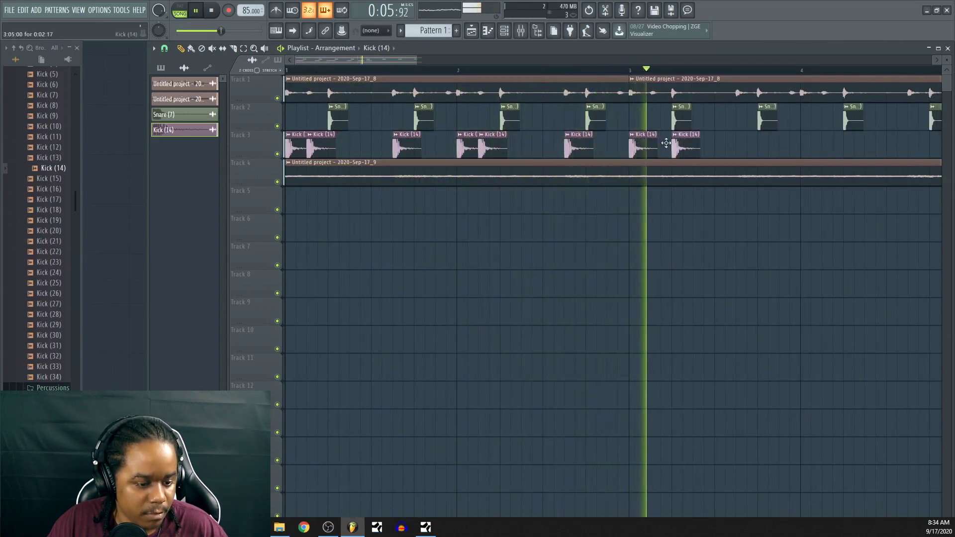
key("space")
right_click(668, 143)
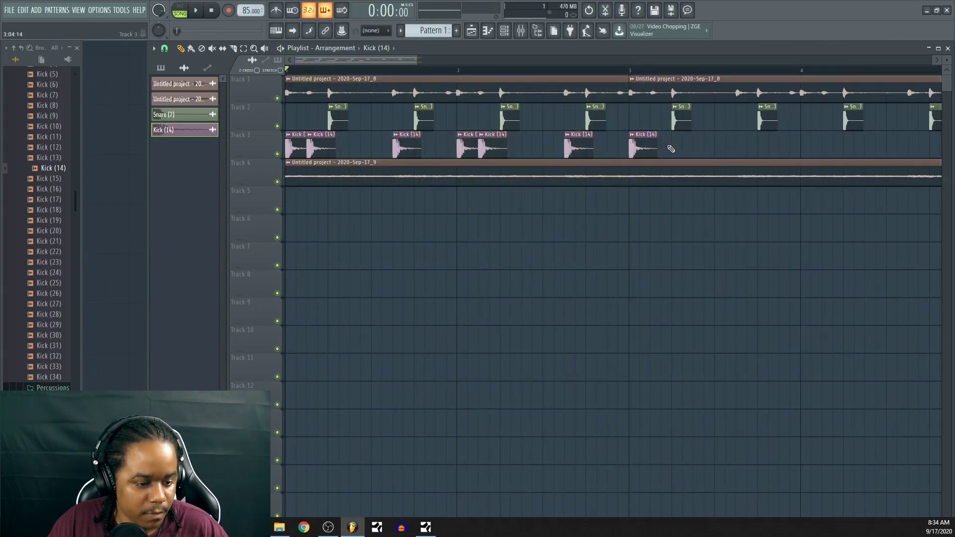
key("space")
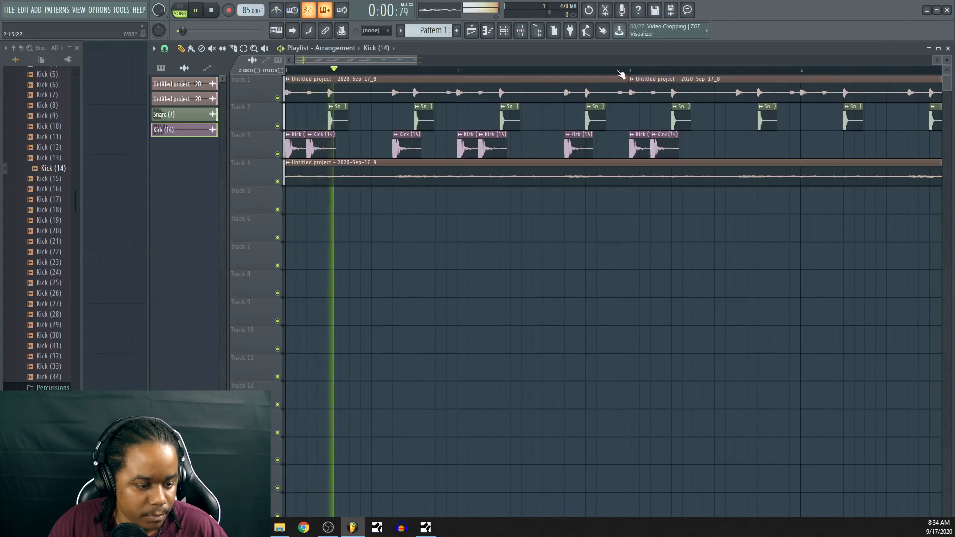
Complete the Track 3 kick pattern with Kick (14) clips at step 11 of bar 3 and steps 1, 3 and 11 of bar 4.
scroll(620, 76, "down", 3)
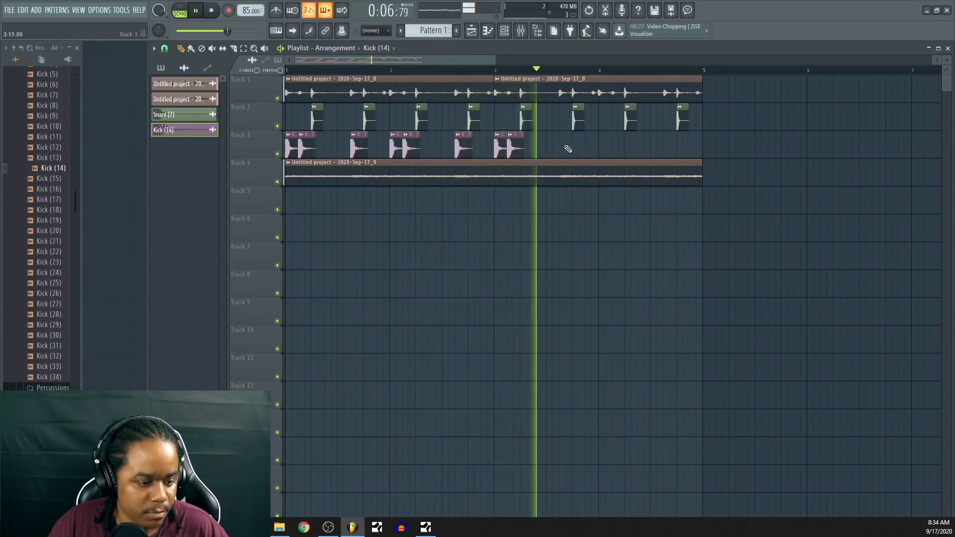
left_click(564, 147)
left_click(602, 145)
key("space")
left_click(622, 148)
key("space")
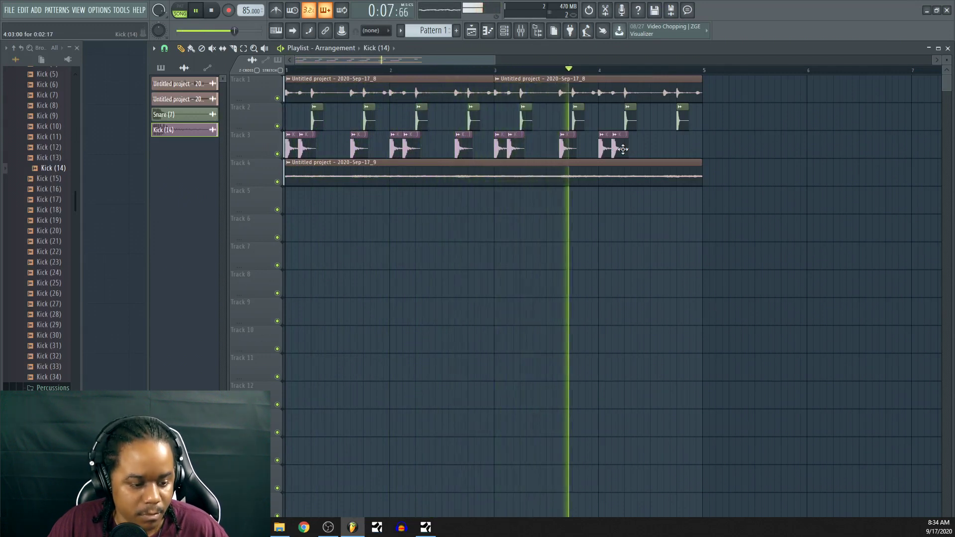
left_click(666, 147)
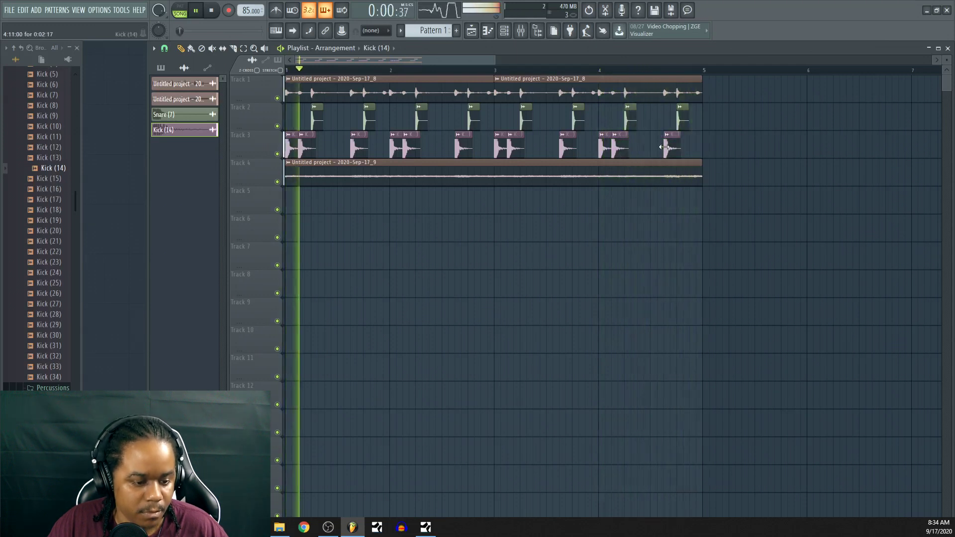
Raise the Kick (14) channel's volume and fine-tune the volume of the recording ending in _9 while the arrangement plays.
left_click(504, 31)
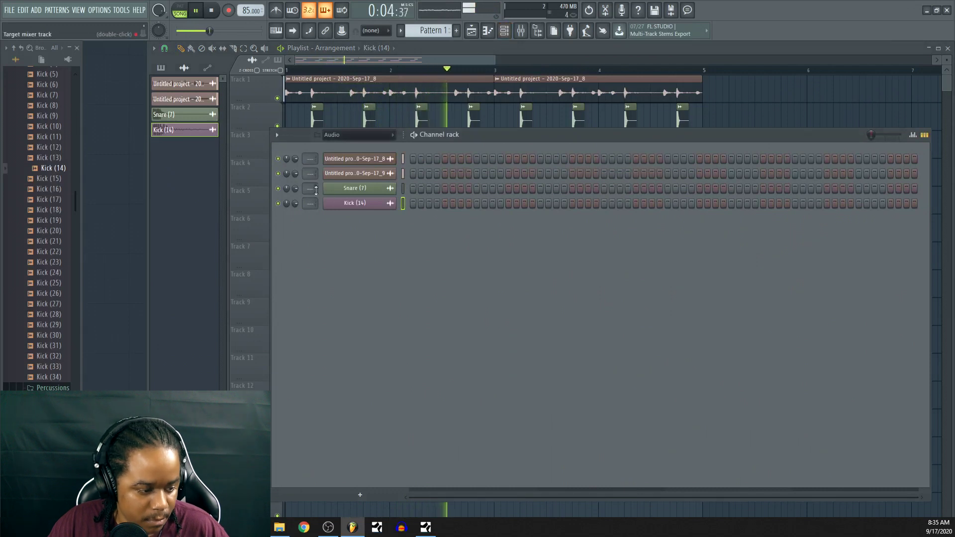
scroll(294, 189, "down", 2)
mouse_move(296, 204)
left_mouse_down()
mouse_move(296, 214)
mouse_move(296, 186)
left_mouse_up()
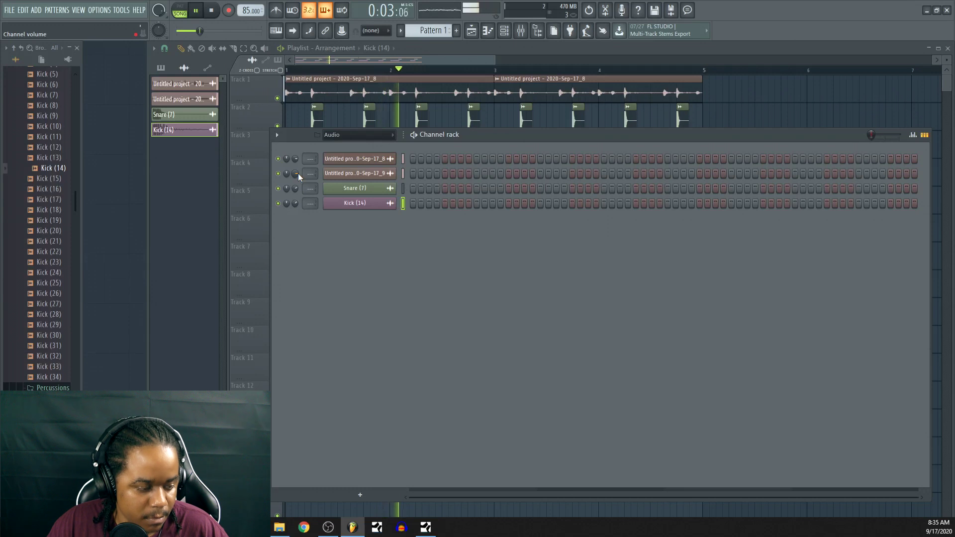
left_click_drag(297, 174, 297, 171)
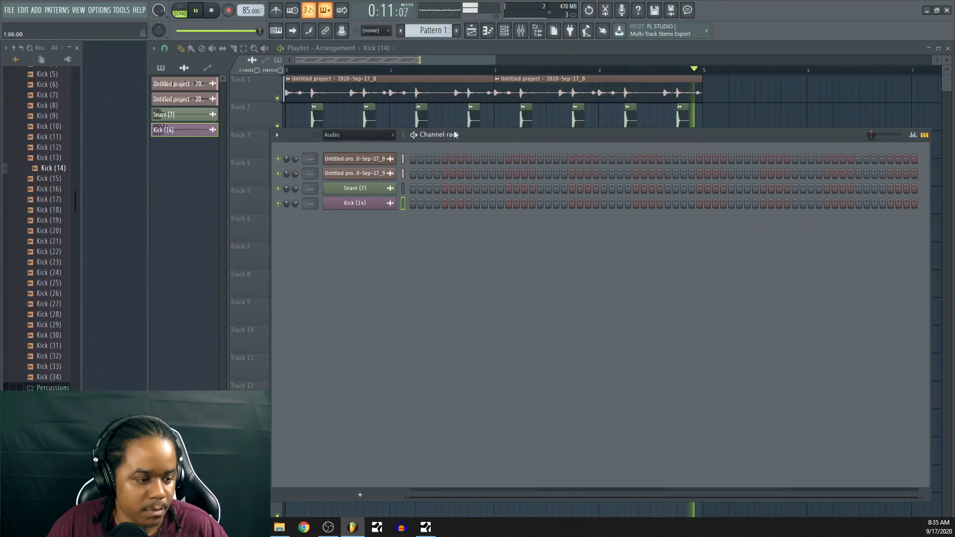
key("space")
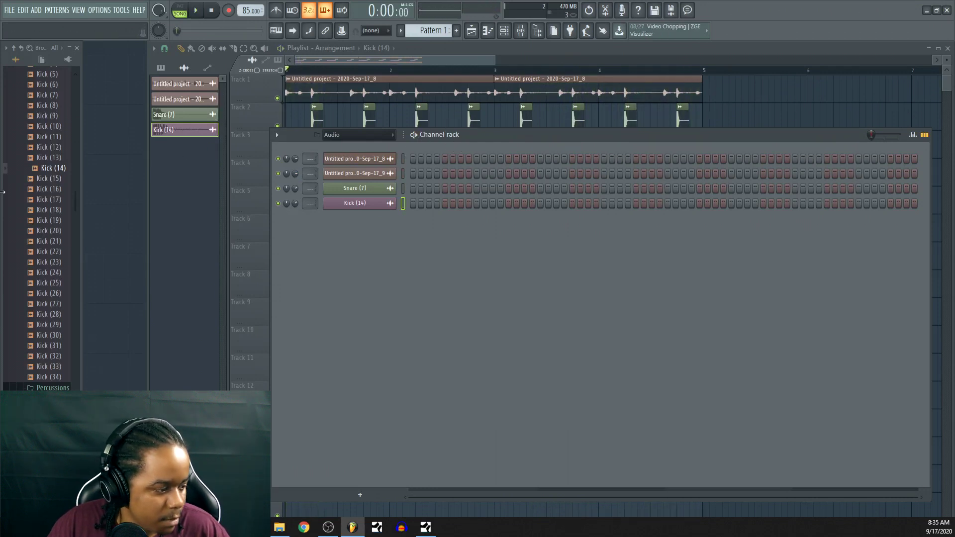
Add Hat (3) from the 9th Wonder kit's Hi-Hats folder to Track 5 and repeat it on every eighth note through bar 4.
scroll(42, 219, "up", 10)
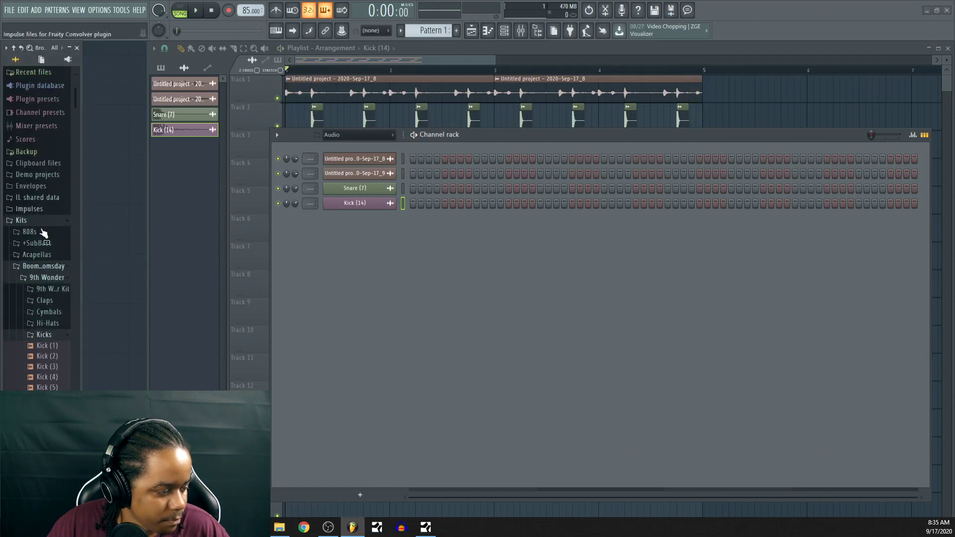
left_click(40, 323)
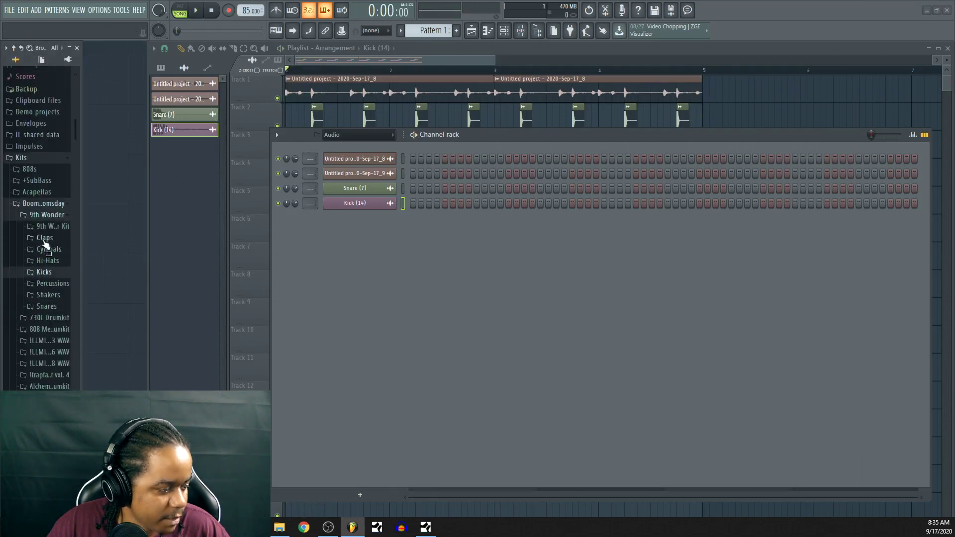
left_click(49, 275)
left_click_drag(48, 295, 780, 92)
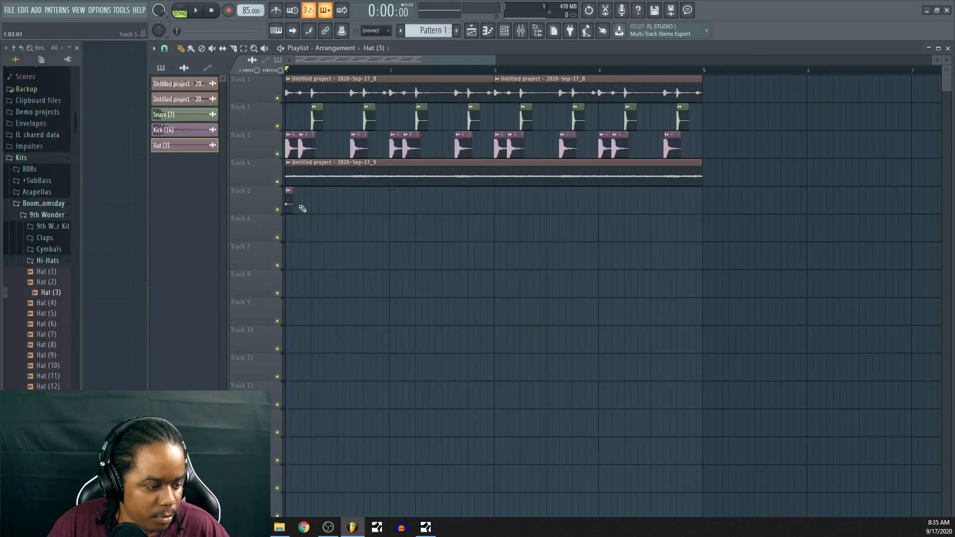
key("space")
left_click_drag(314, 204, 696, 204)
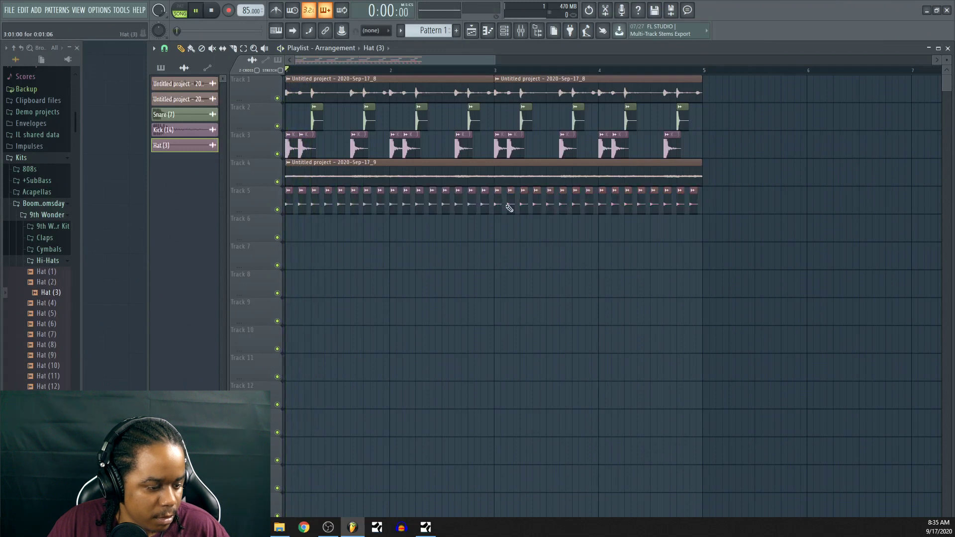
key("space")
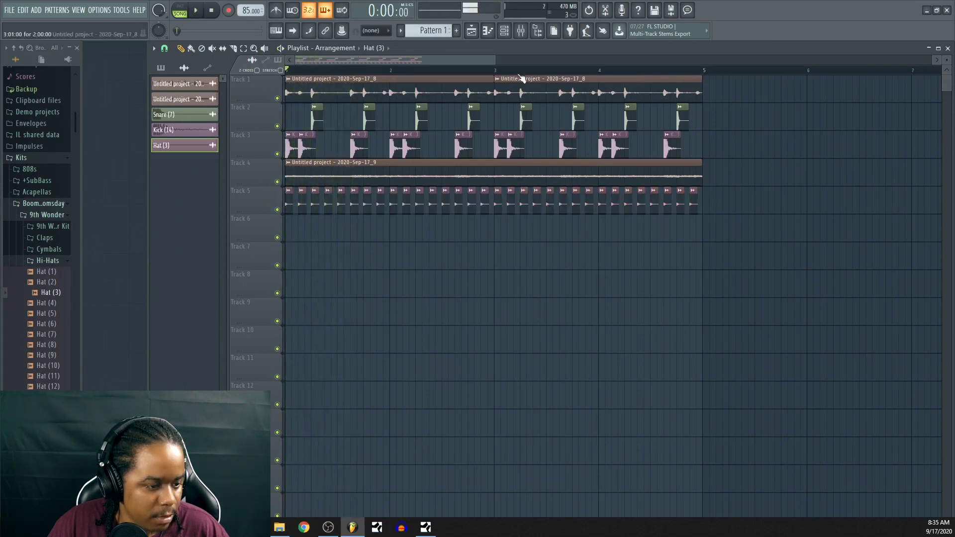
Mute the recording channel ending in _9 and lower the Hat (3) channel's volume to 48%.
left_click(508, 35)
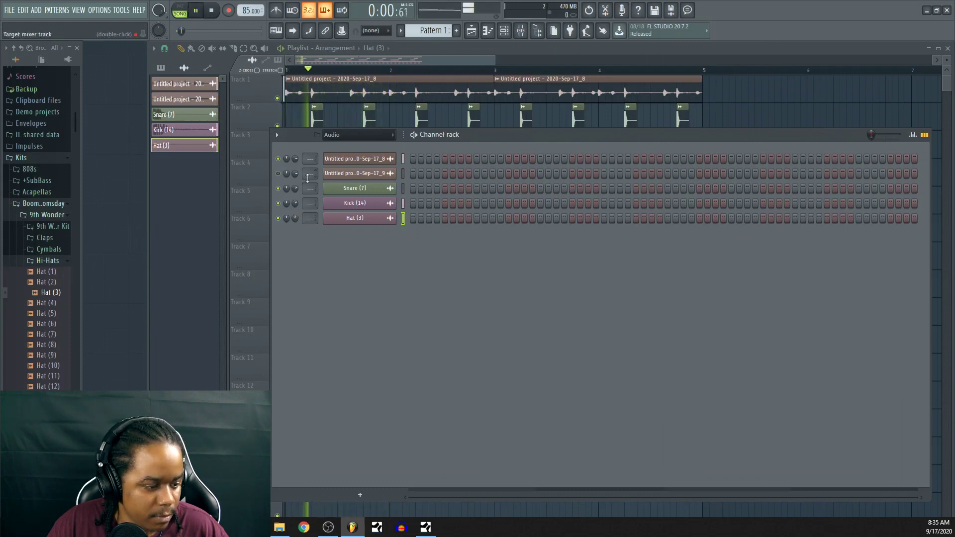
left_click(599, 48)
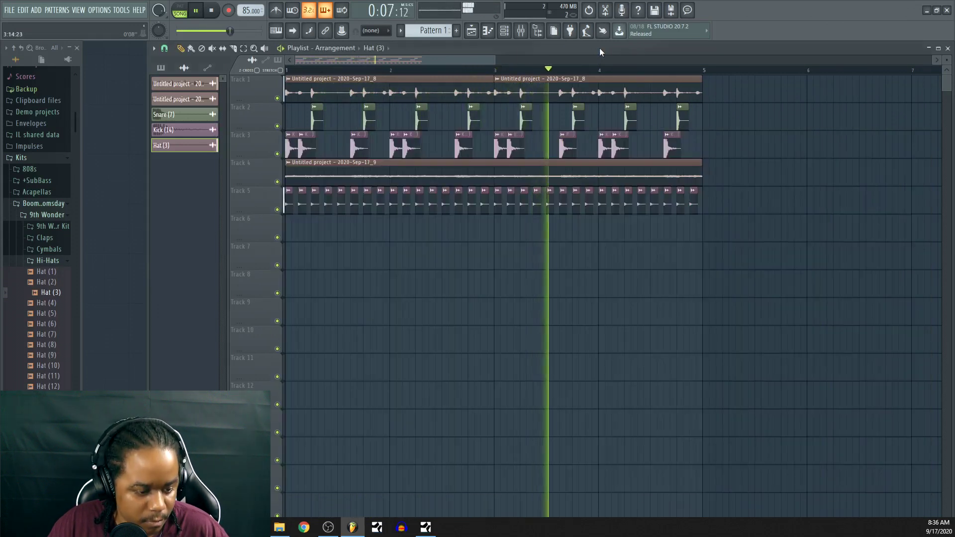
left_click(507, 35)
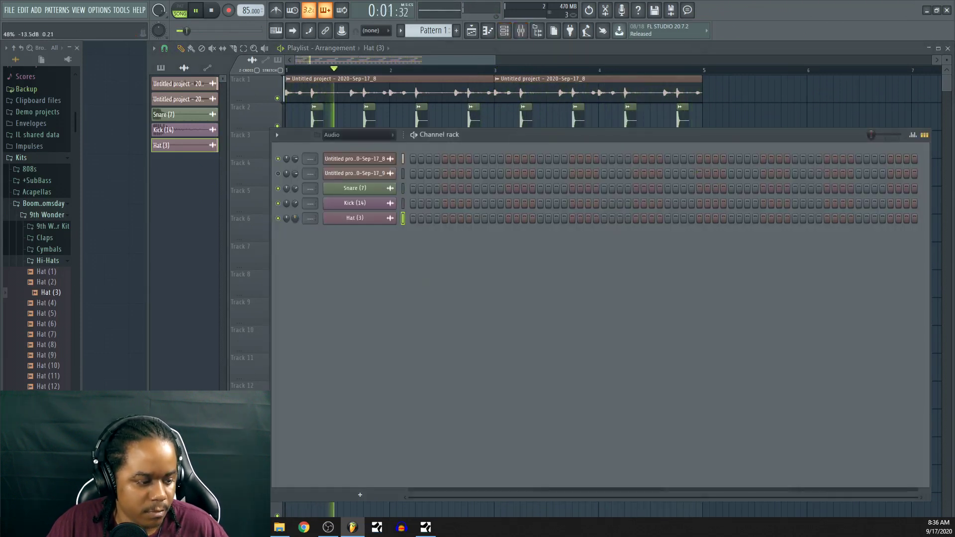
Move the recording ending in _9 to Track 6 and all the Hat (3) clips up to Track 4.
left_click(571, 49)
left_click_drag(601, 173, 583, 232)
left_click_drag(725, 213, 288, 171)
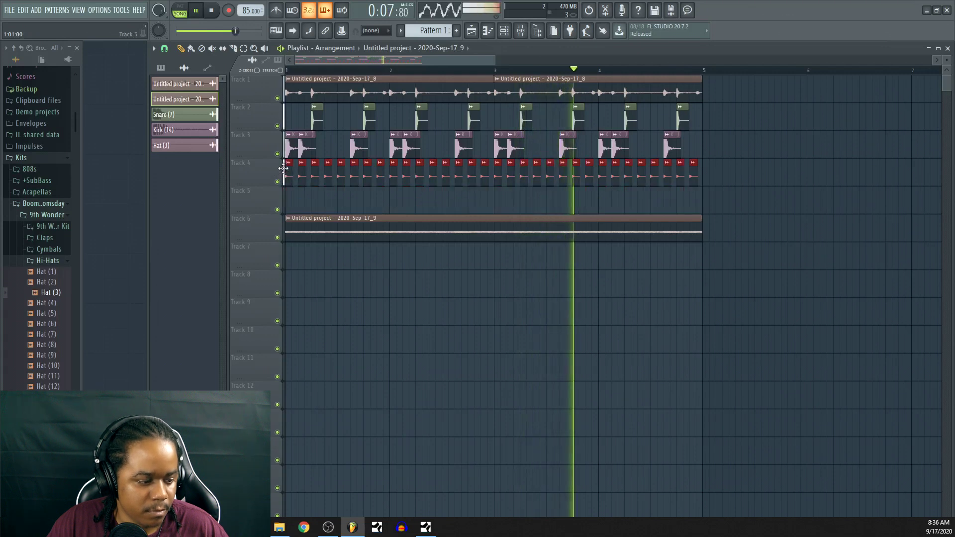
Audition the 9th Wonder kit's Cymbals folder and place Cymbal (4) at bar 1 of Track 5.
left_click(41, 261)
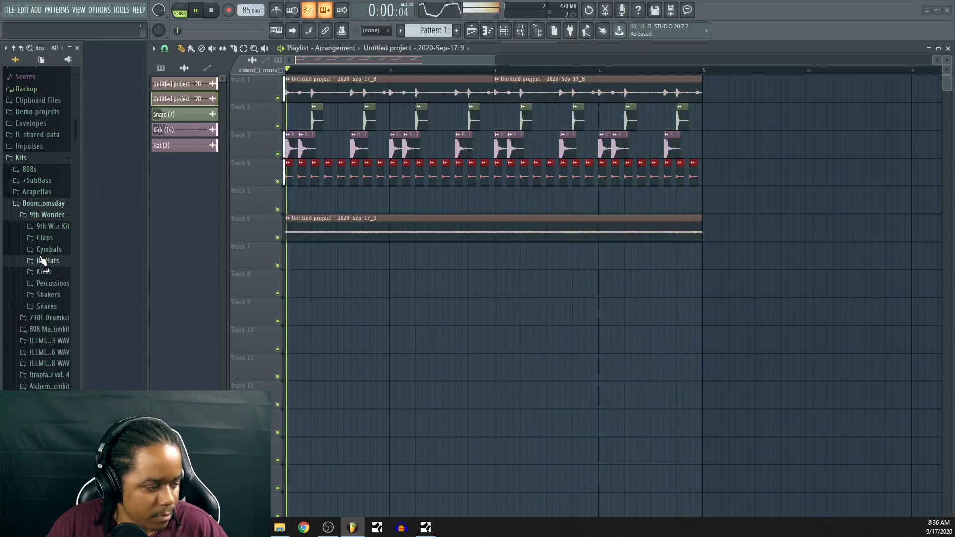
key("space")
left_click(43, 250)
left_click(44, 281)
left_click(45, 291)
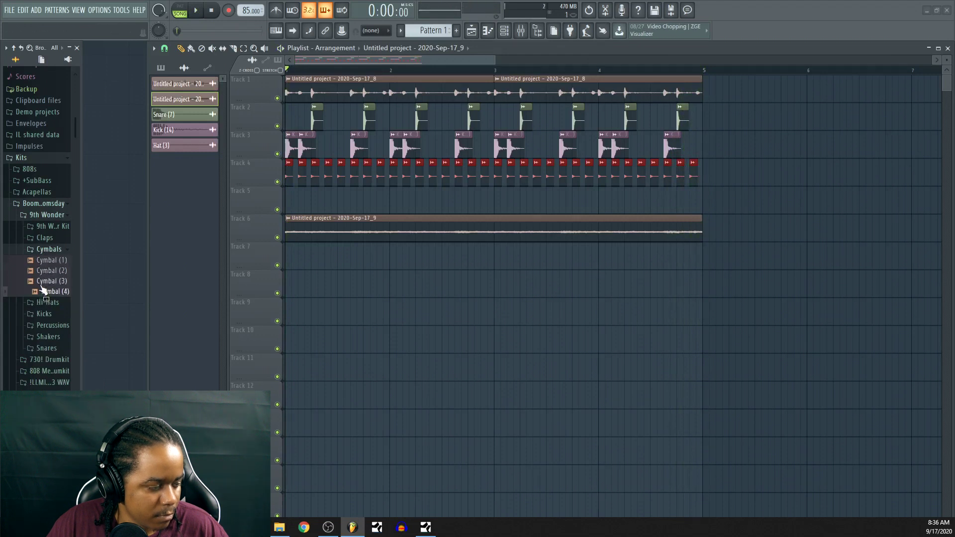
left_click(43, 292)
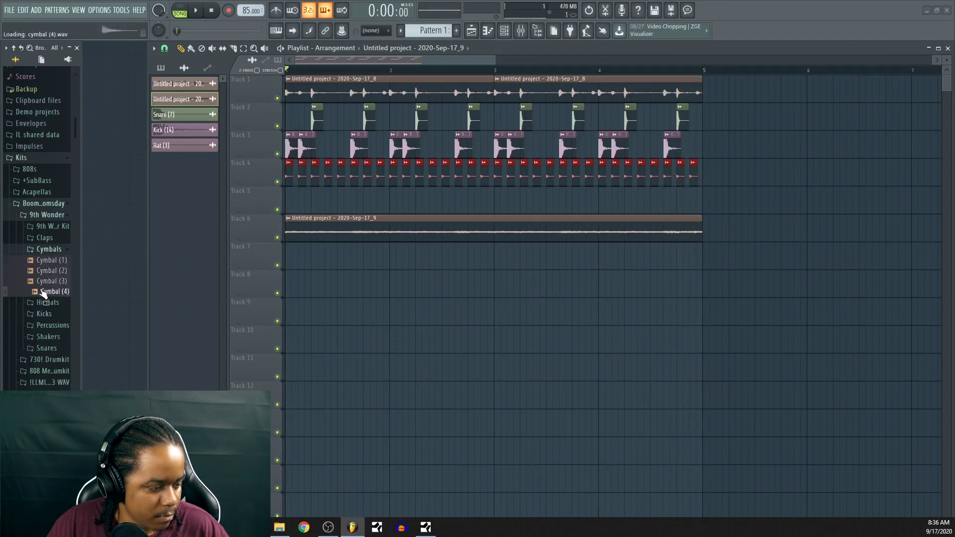
left_click_drag(45, 292, 287, 201)
key("space")
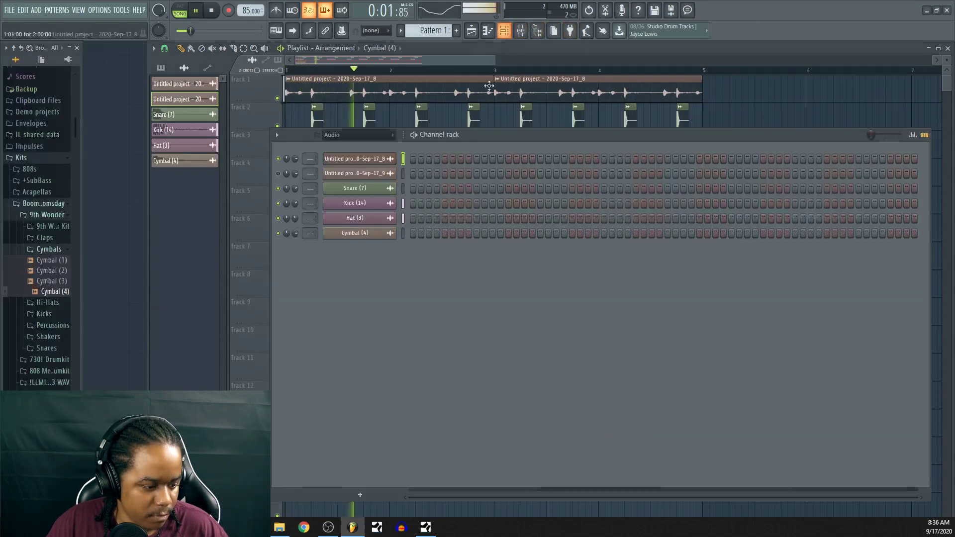
Lower the Cymbal (4) channel's volume and play the arrangement from the start.
left_click(521, 31)
key("space")
key("space")
key("space")
left_click_drag(295, 235, 294, 255)
key("space")
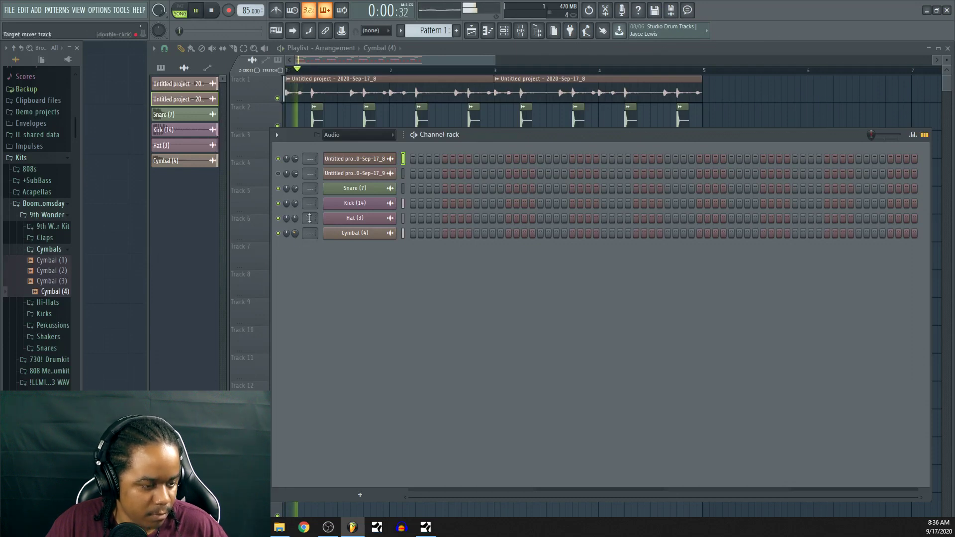
left_click(508, 49)
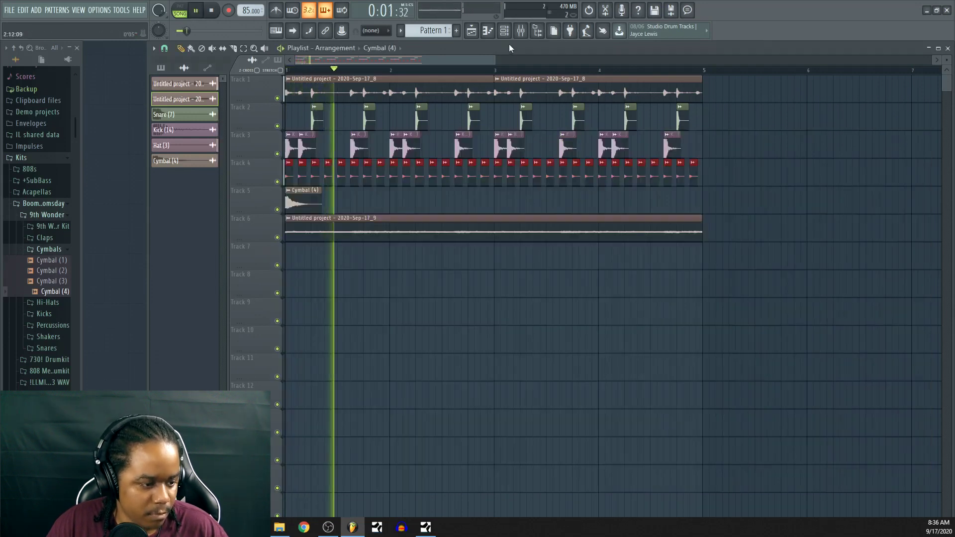
Stop playback and collapse the Cymbals and 9th Wonder sample folders.
left_click(48, 249)
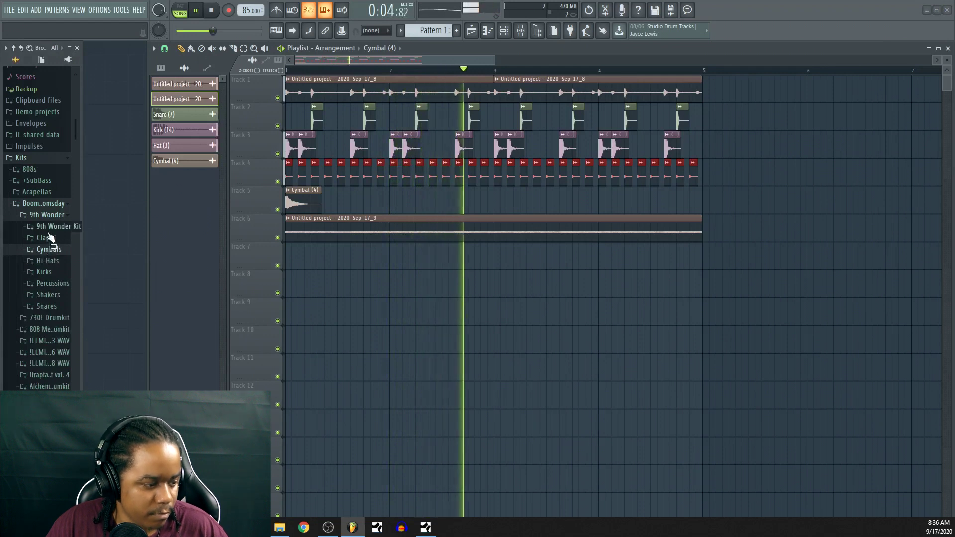
key("space")
left_click(47, 214)
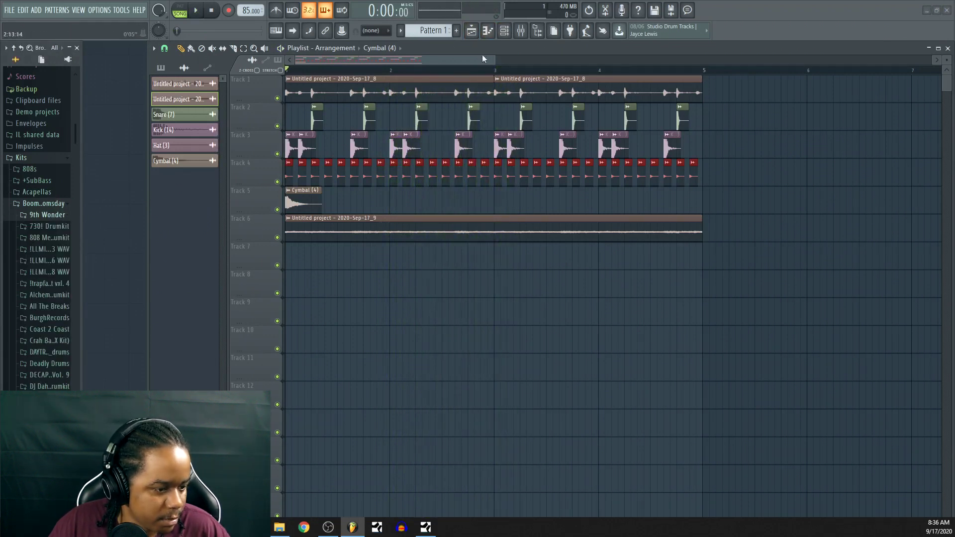
Insert an Xpand!2 instrument channel and load its +01 Fretless Bass preset from the Basses category.
key("F6")
right_click(397, 260)
mouse_move(413, 340)
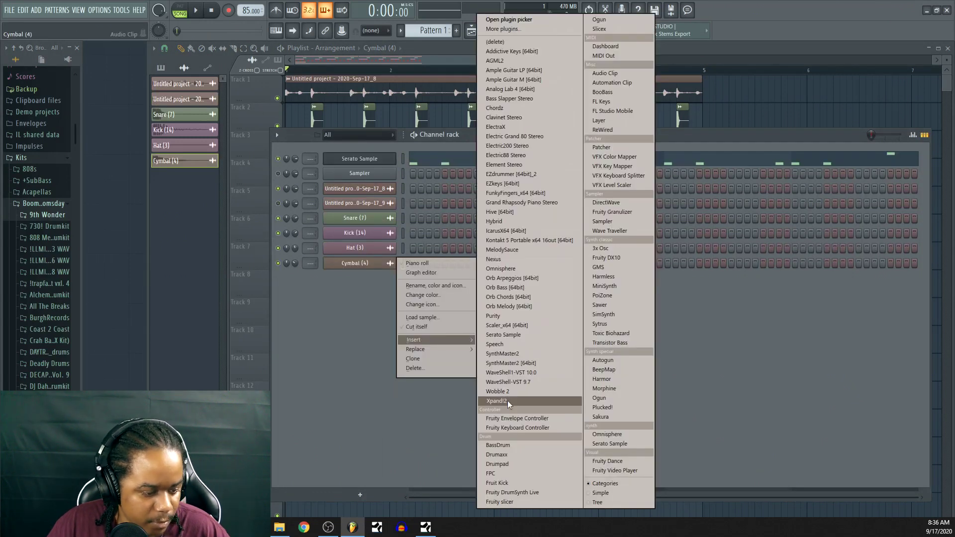
left_click(507, 401)
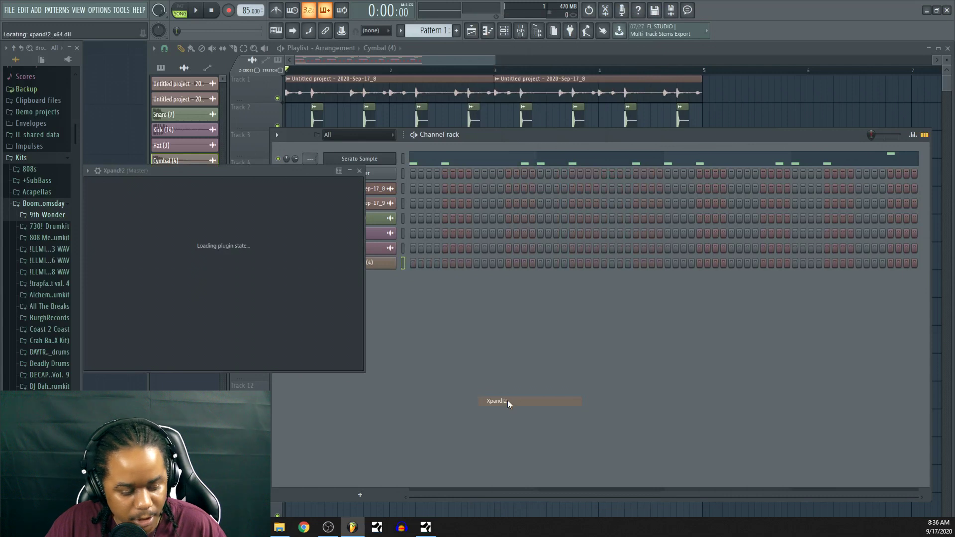
left_click(401, 406)
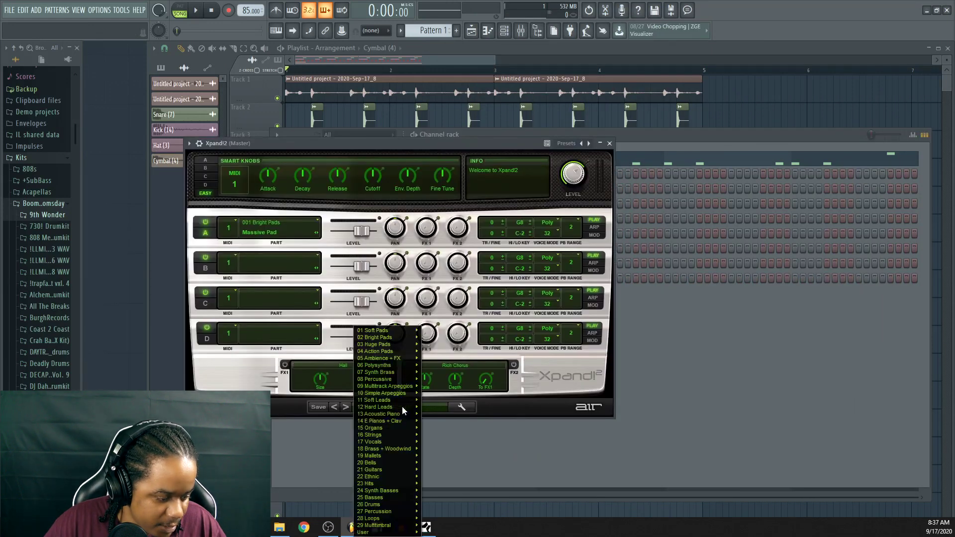
mouse_move(388, 497)
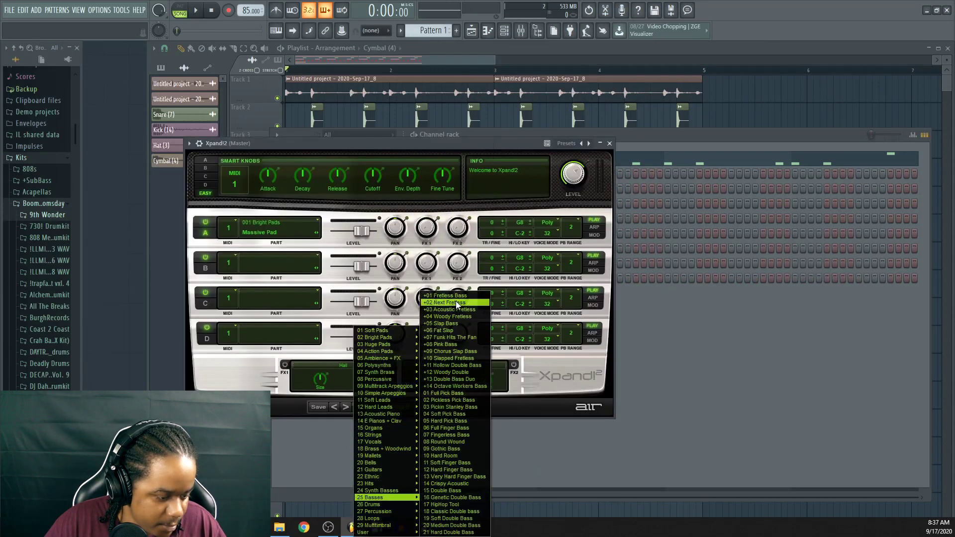
left_click(458, 297)
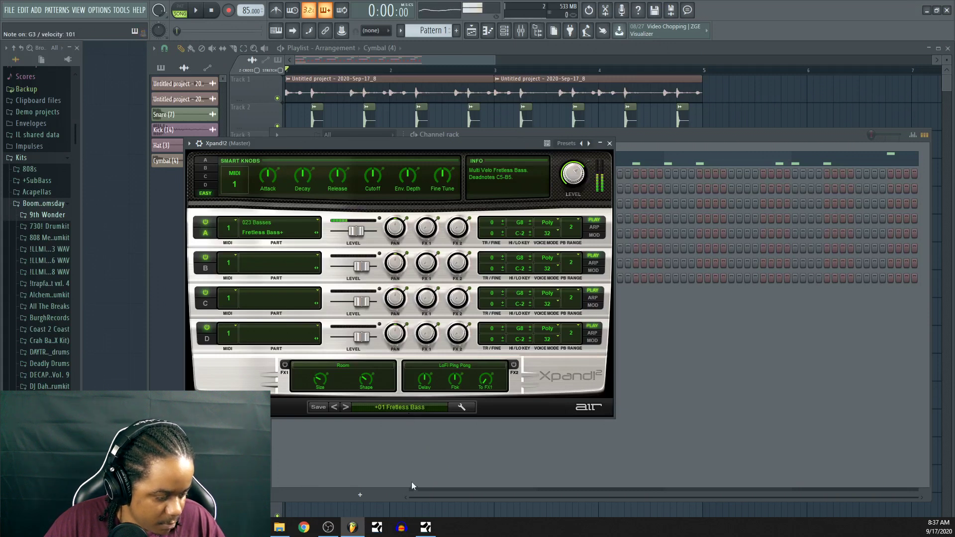
Audition the following Xpand!2 bass presets and settle on 01 Full Pick Bass.
left_click(346, 407)
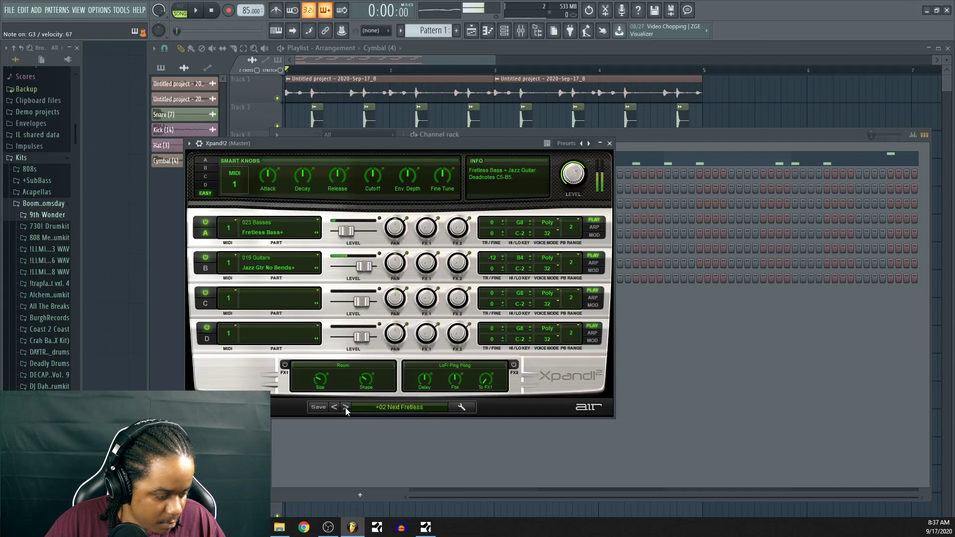
left_click(345, 407)
left_click(345, 408)
left_click(345, 407)
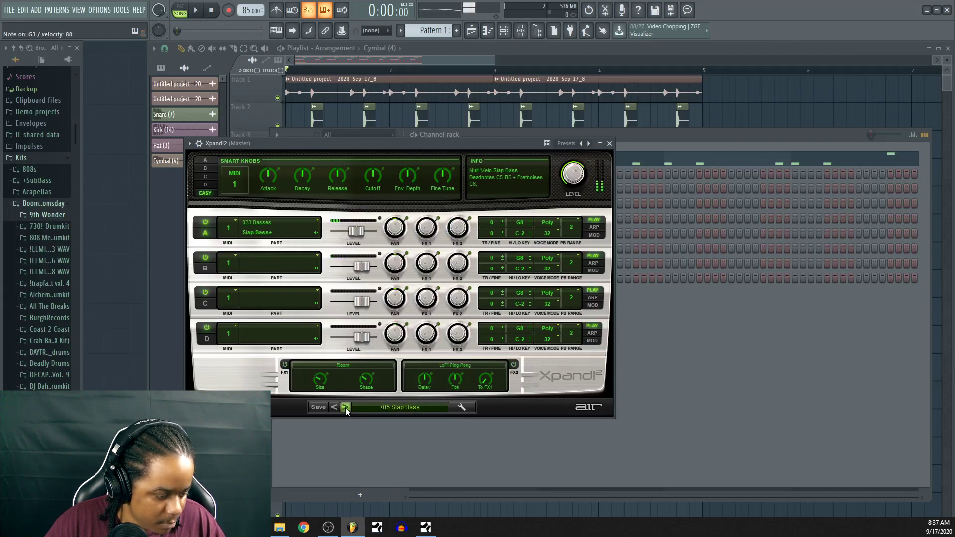
left_click(345, 407)
left_click(346, 407)
left_click(346, 407)
left_click(345, 407)
left_click(345, 407)
left_click(345, 408)
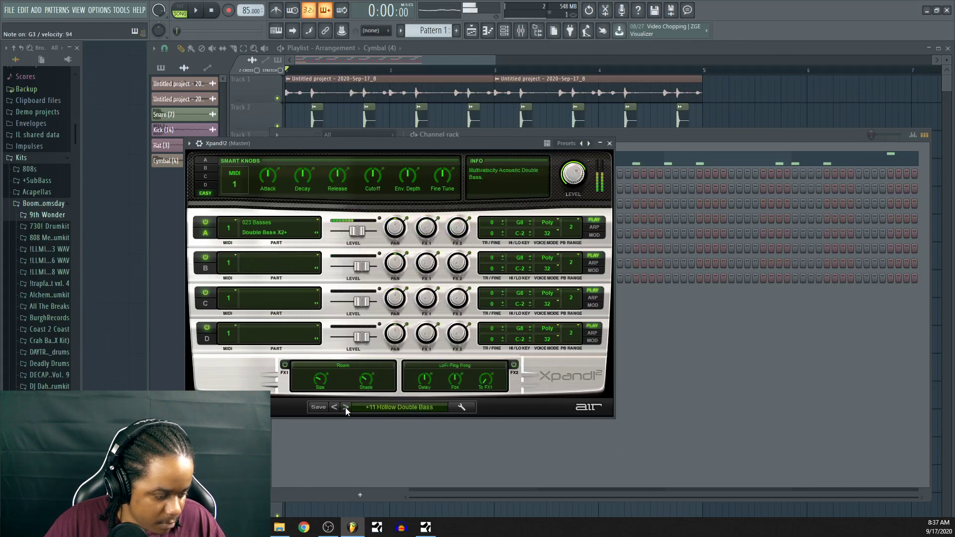
left_click(346, 407)
left_click(345, 407)
left_click(345, 408)
left_click(345, 407)
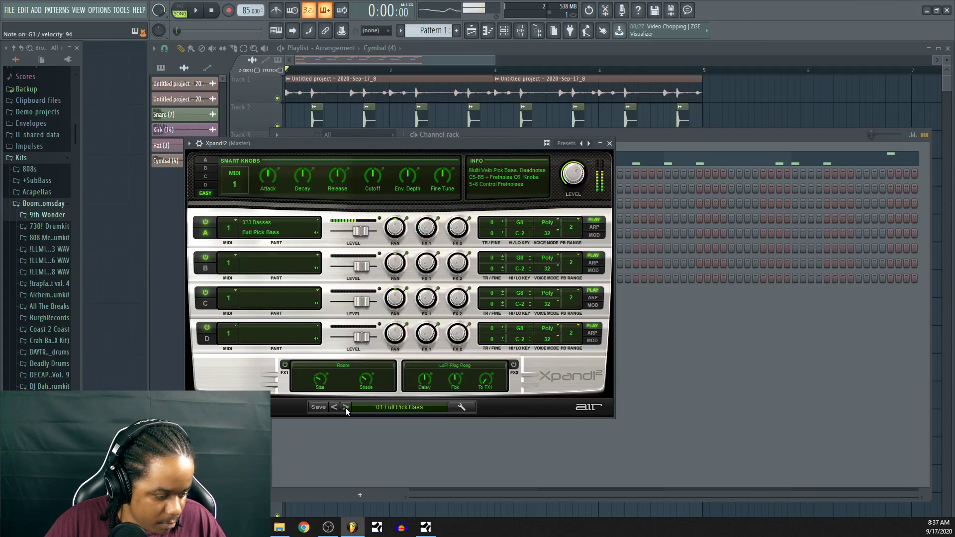
left_click(347, 433)
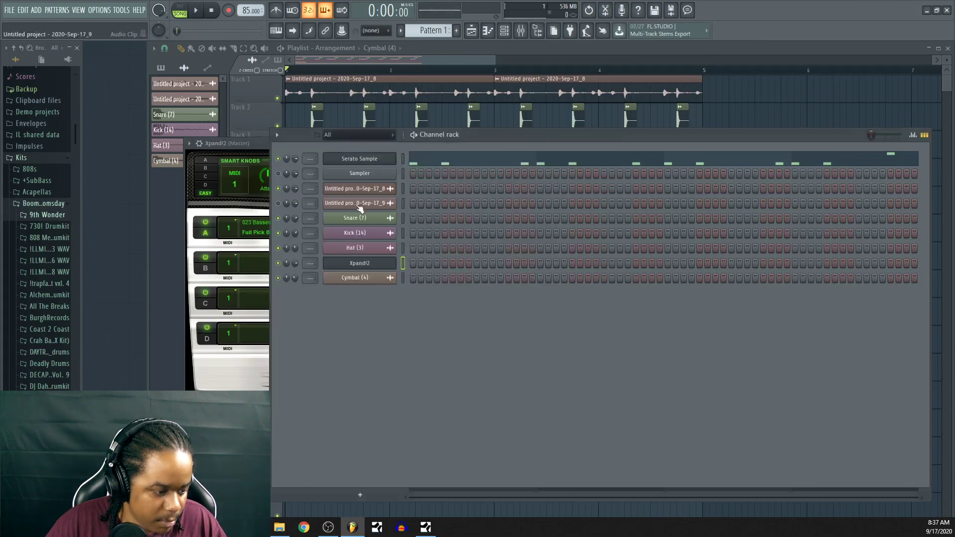
Solo the recording channel ending in _9 and play it while trying out bass notes on Xpand!2.
right_click(278, 203)
left_click(291, 207)
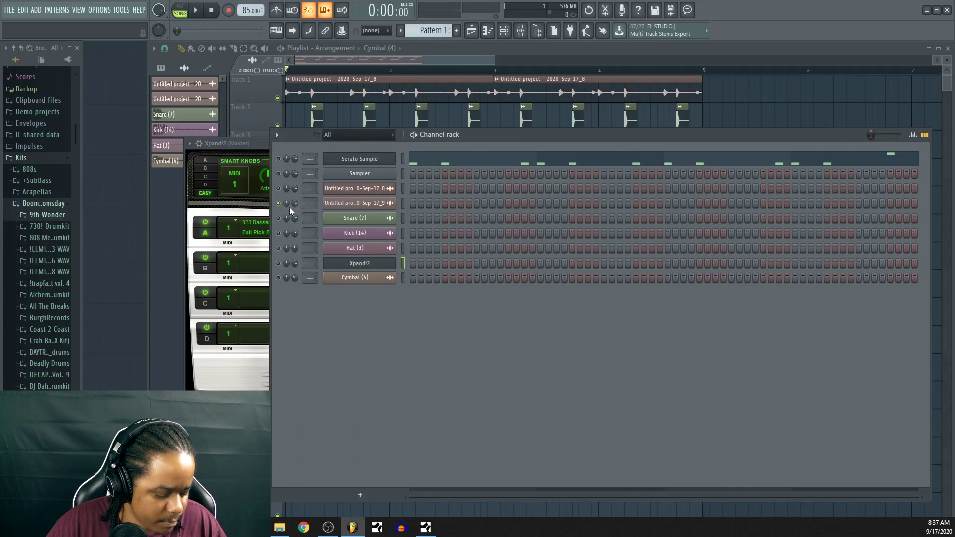
key("space")
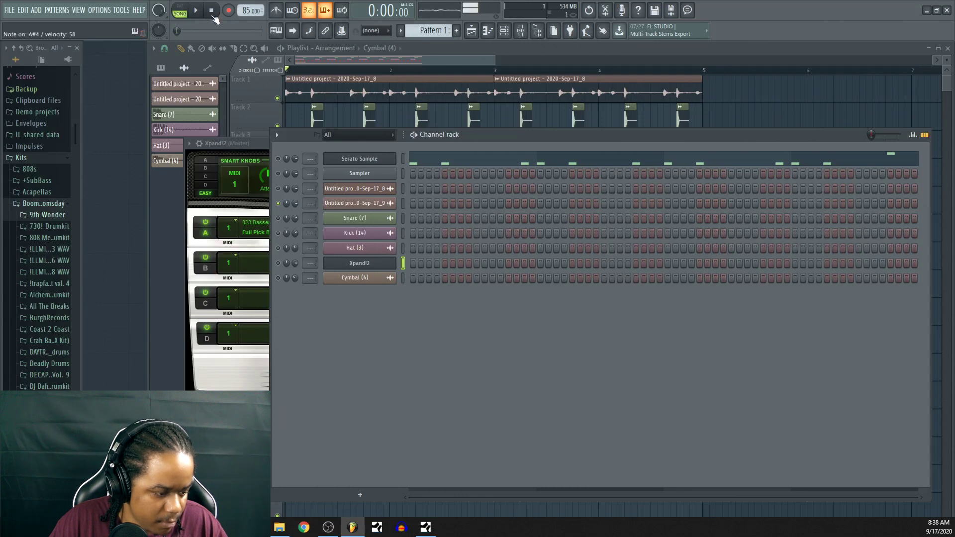
left_click(202, 15)
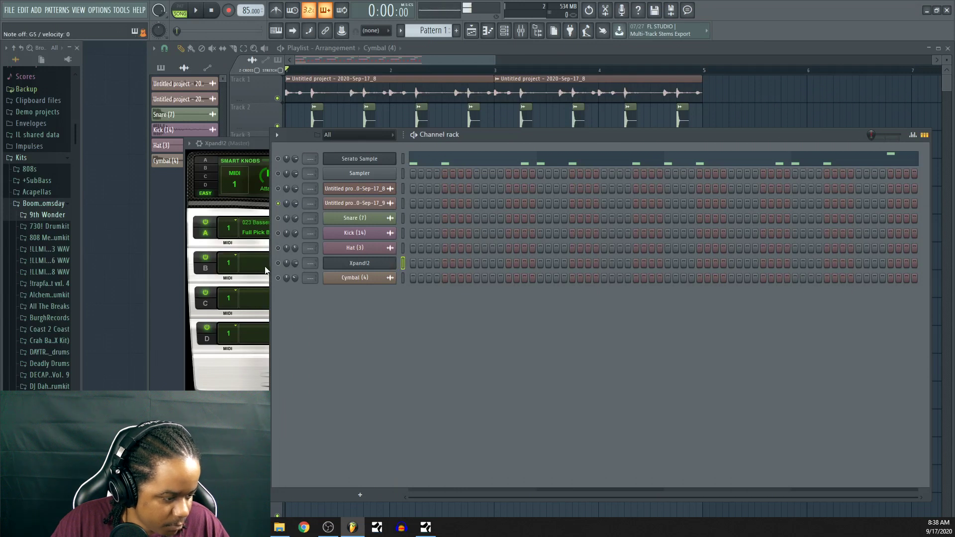
Place a G3 note at the start of bar 1 in the Xpand!2 piano roll and close the roll.
right_click(361, 267)
left_click(419, 265)
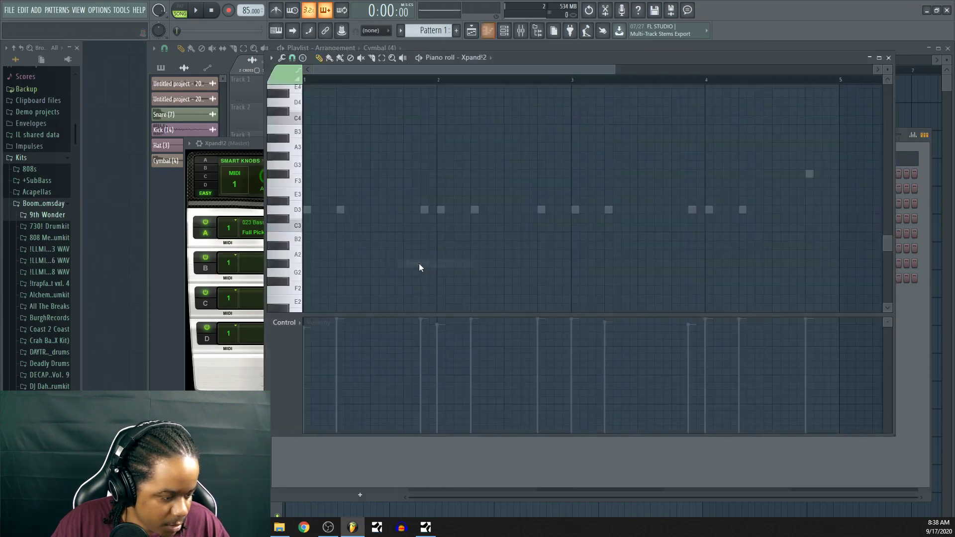
scroll(310, 214, "down", 3)
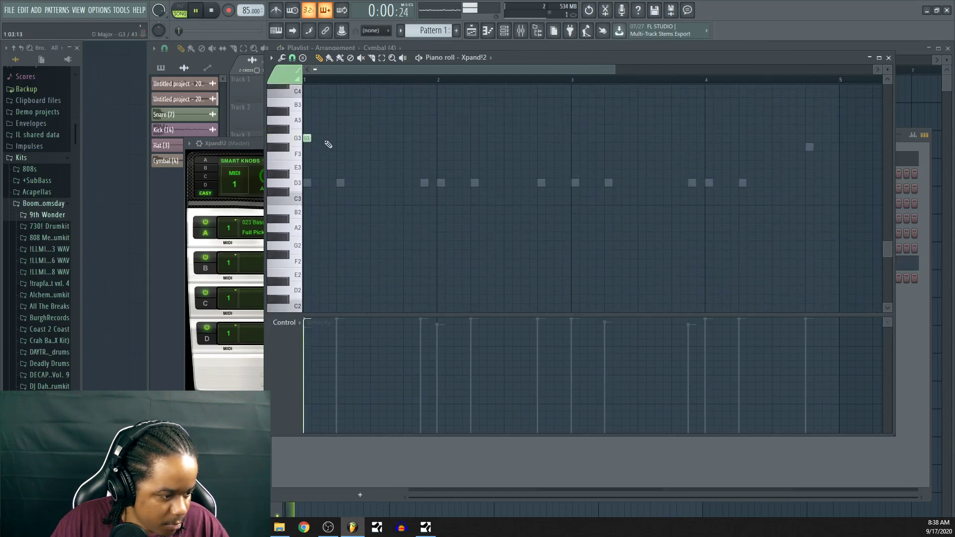
left_click(861, 47)
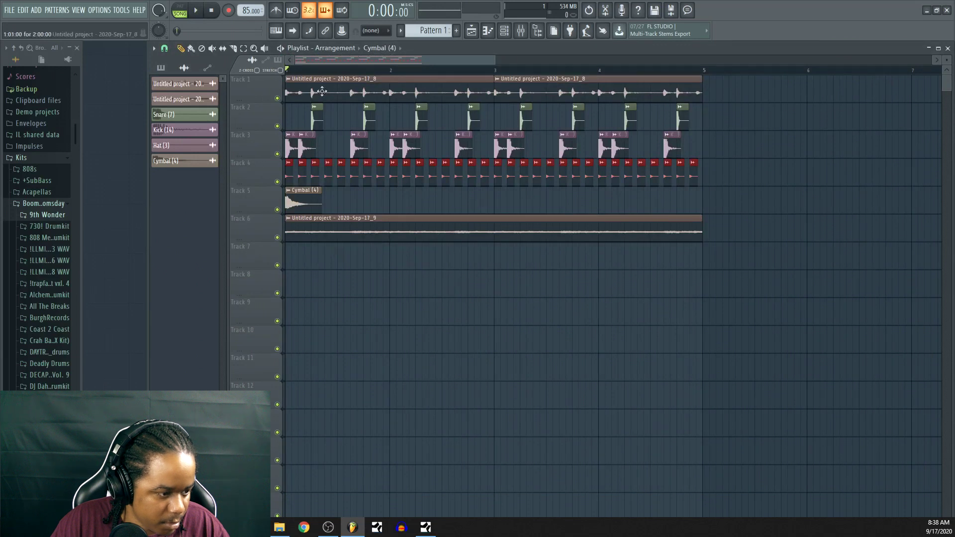
Select Pattern 1 and cut the Serato Sample channel's notes from it.
left_click(431, 30)
right_click(375, 159)
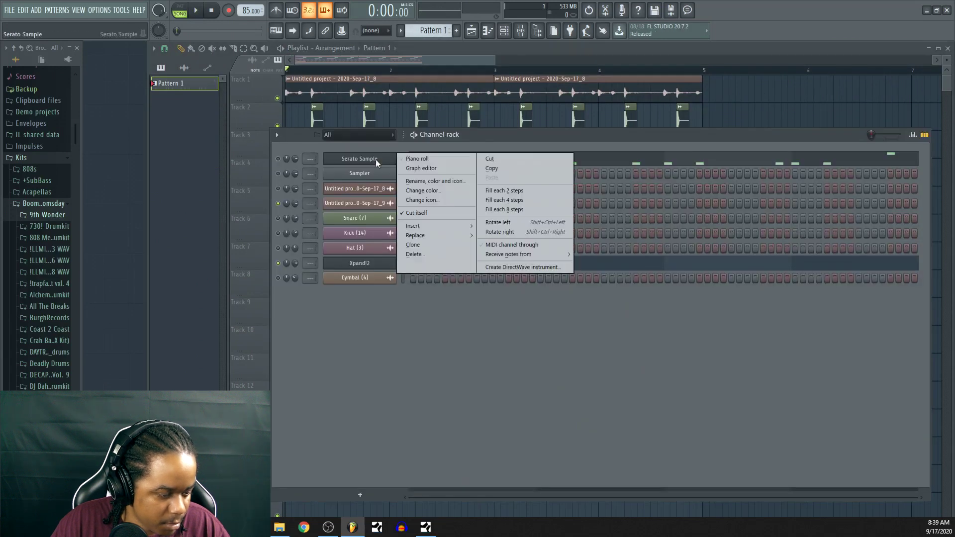
left_click(506, 159)
key("space")
Lengthen the first Xpand!2 G3 note to two steps and add a two-step G3 at step 5 of bar 1.
left_click(418, 267)
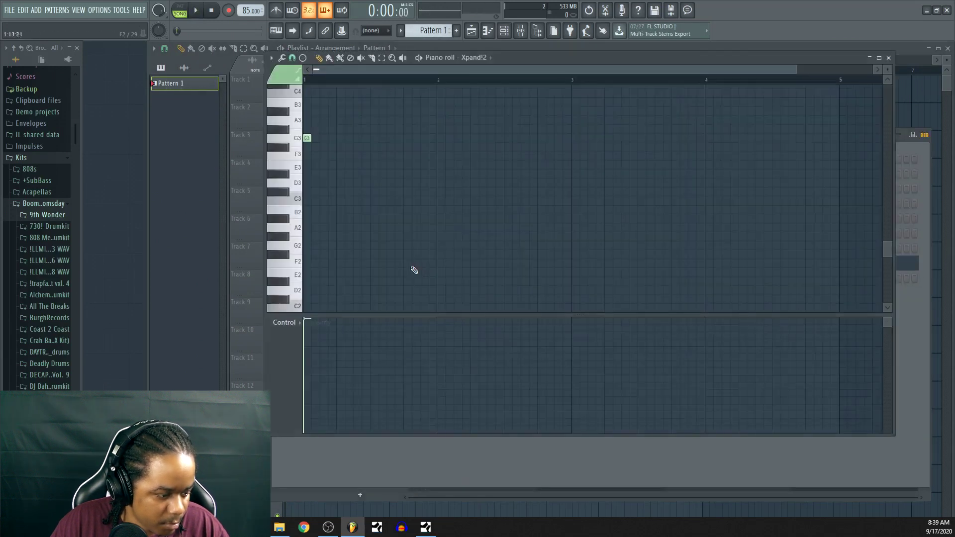
left_click_drag(311, 139, 316, 139)
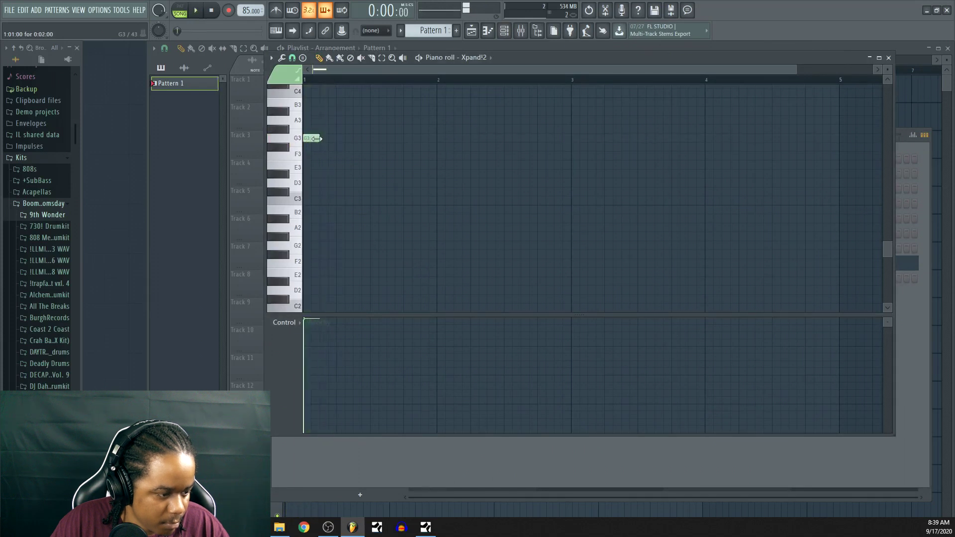
left_click(332, 139)
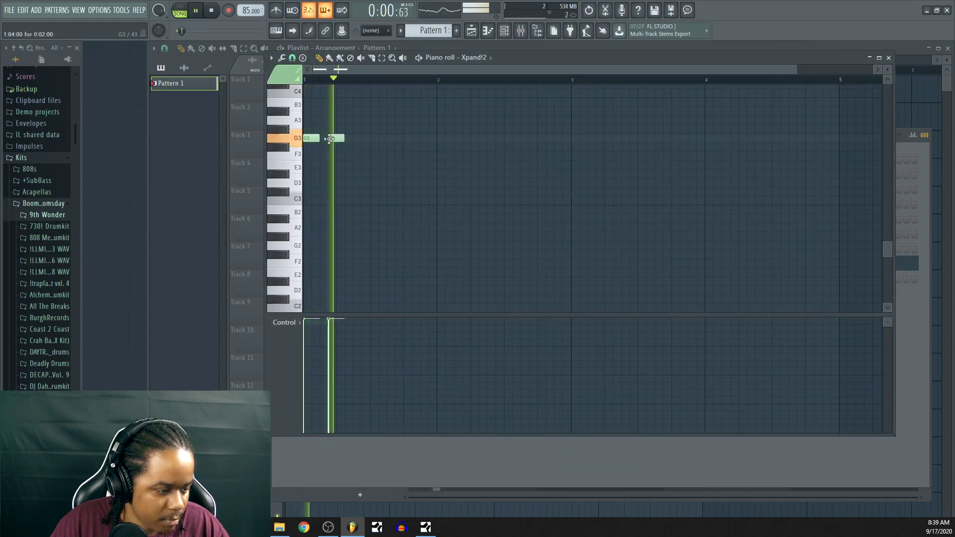
left_click_drag(333, 139, 341, 139)
key("space")
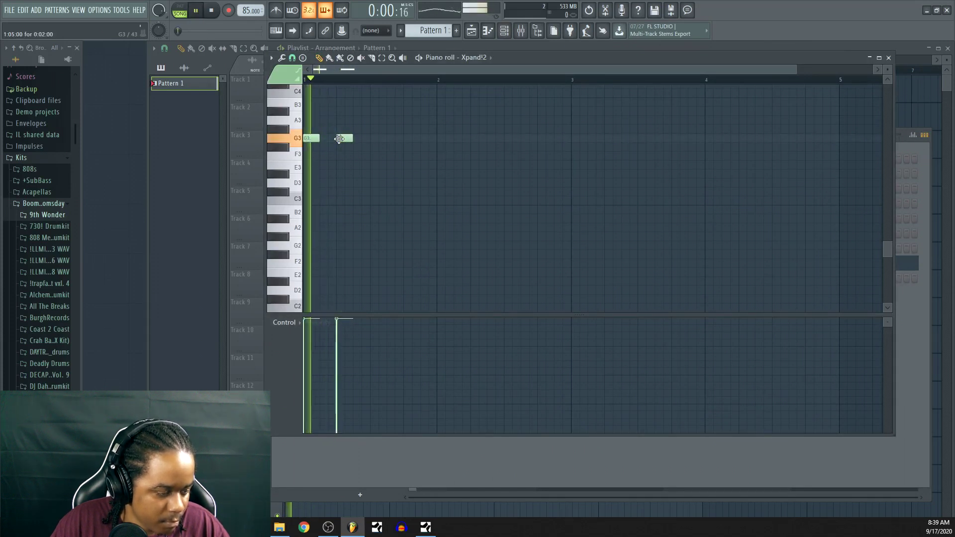
Add two-step notes to bar 1: G3 at step 11 and A#3 at step 13.
left_click(390, 139)
key("space")
left_click(406, 121)
key("space")
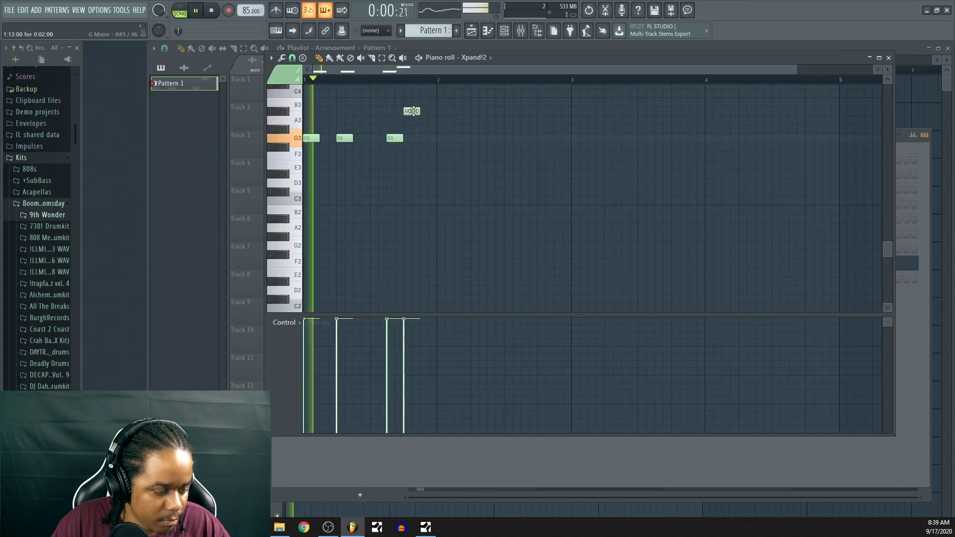
Add a two-step A3 note at step 15 of bar 1 and lower it to G3.
left_click(423, 121)
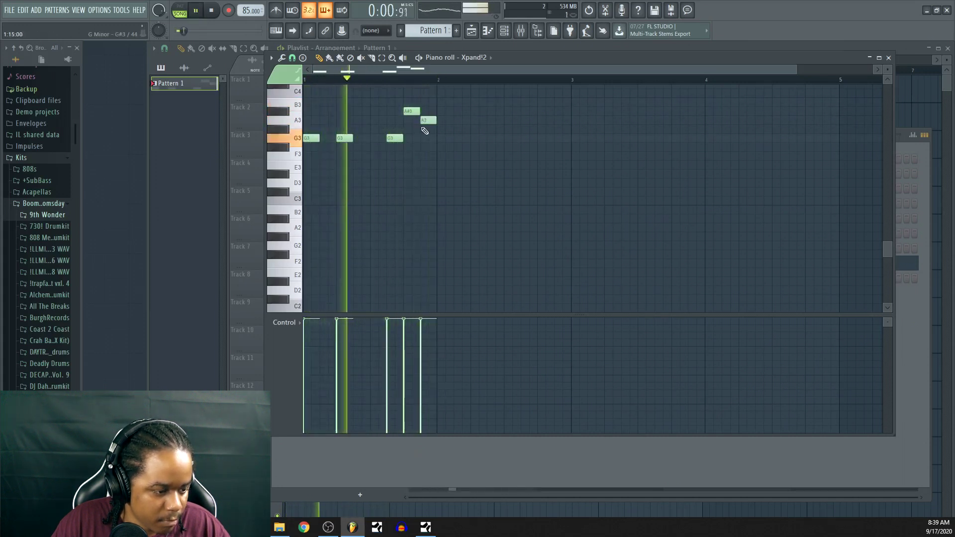
left_click_drag(429, 121, 429, 138)
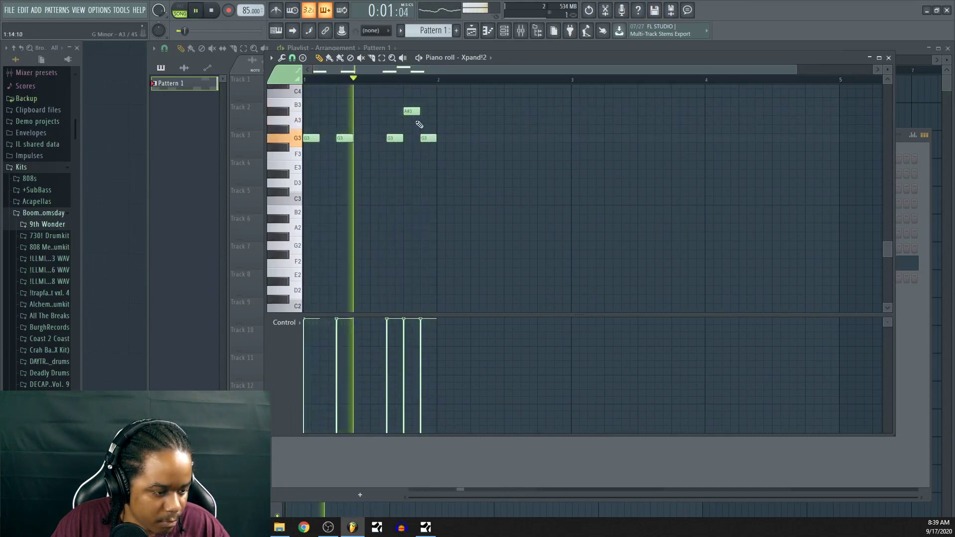
key("space")
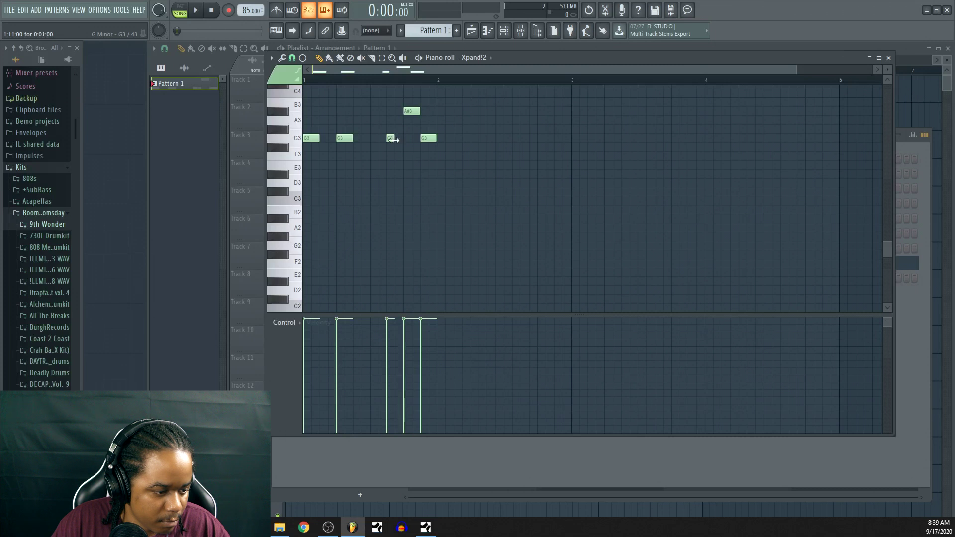
Shorten the G3 at step 11 to one step, add a one-step G3 at step 12, and play the result.
left_click(398, 139)
key("space")
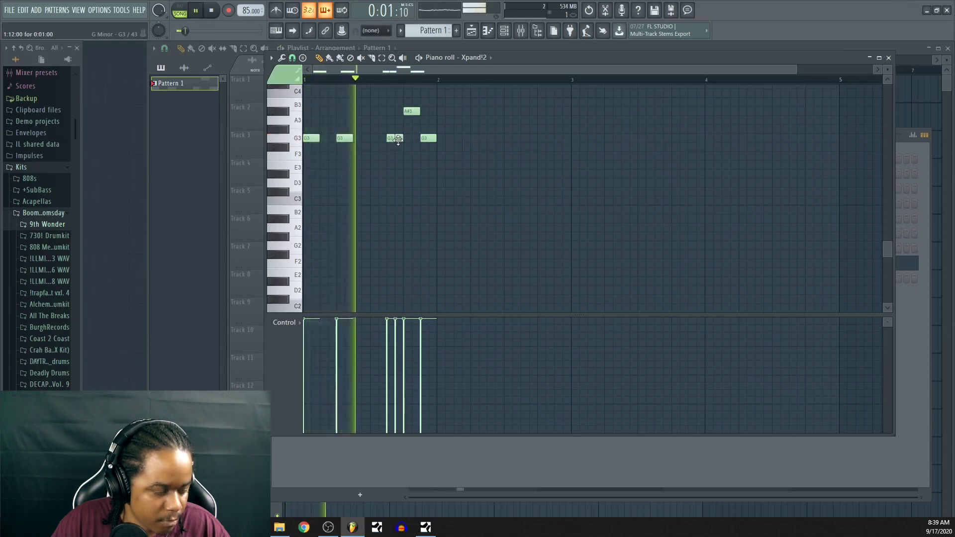
key("space")
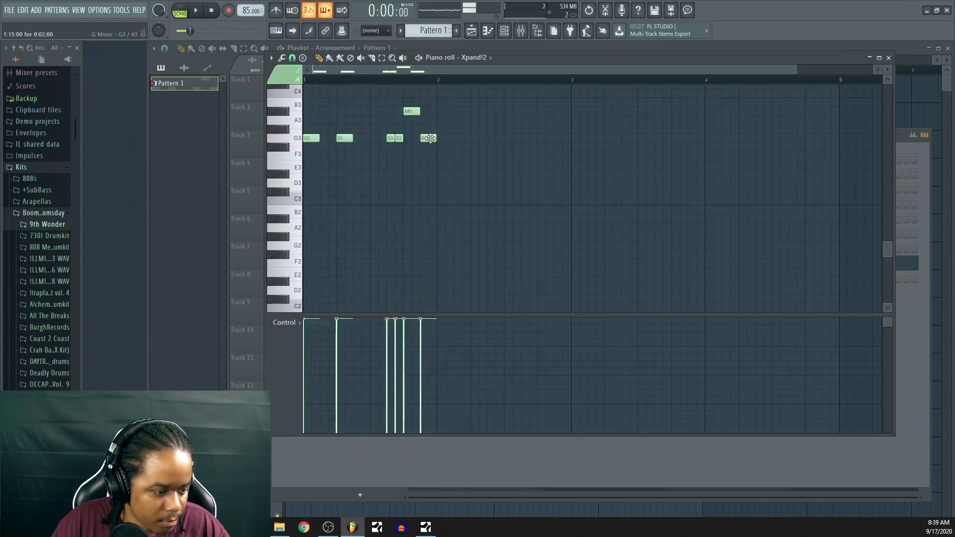
Replace the G3 at step 15 of bar 1 with a one-step A#3 and play the bassline.
key("space")
right_click(430, 139)
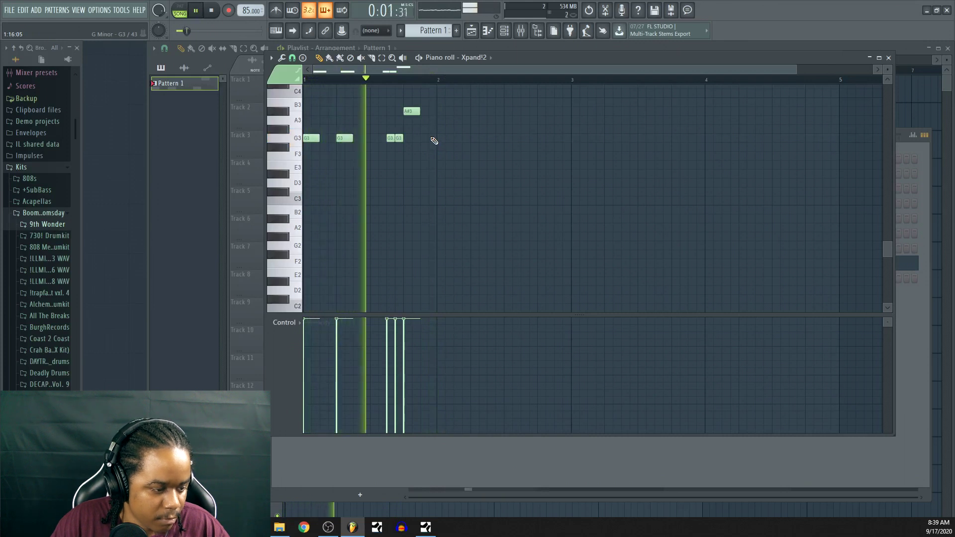
key("space")
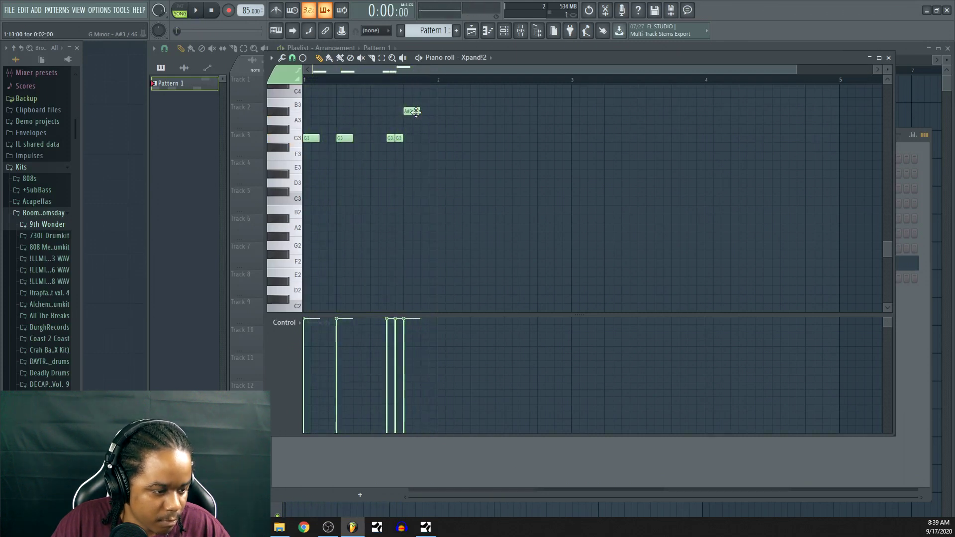
left_click(424, 111)
key("space")
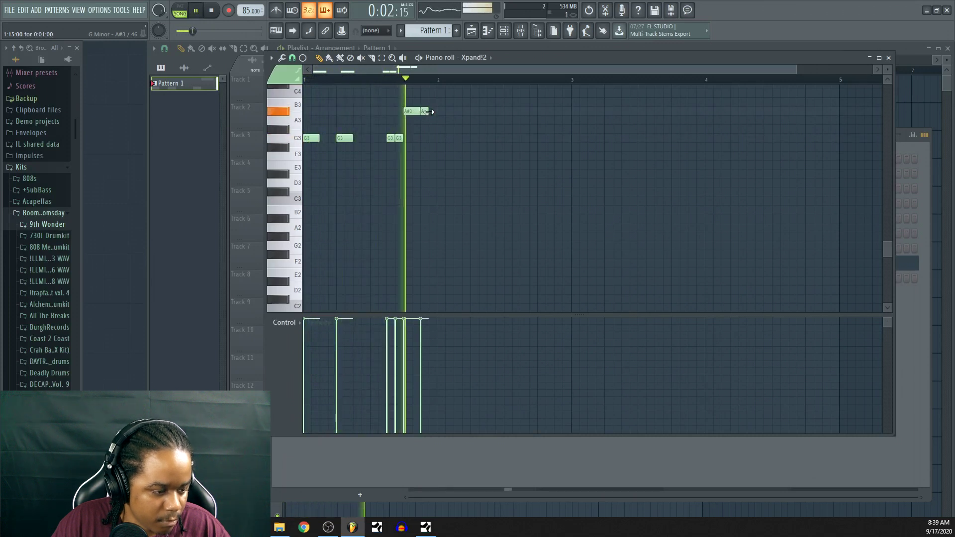
key("space")
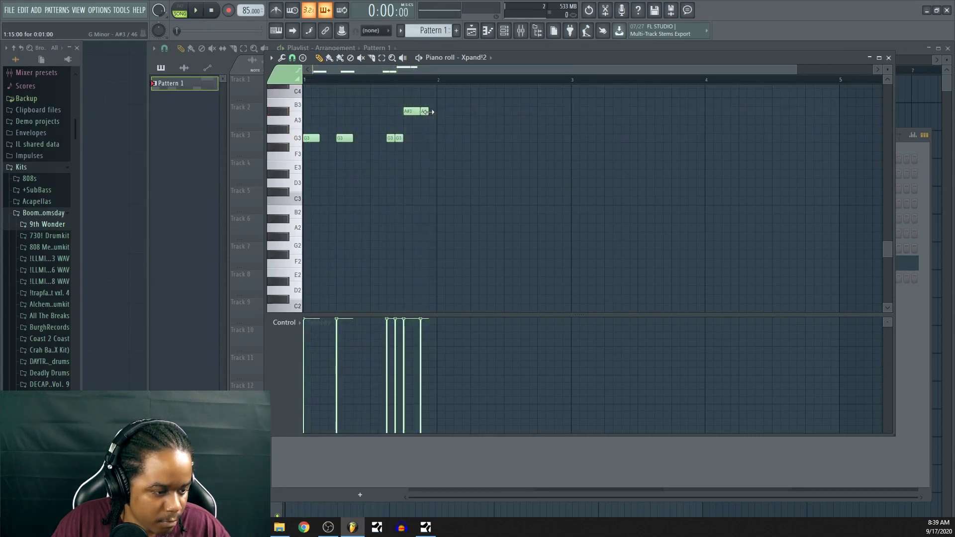
Duplicate all the bar 1 bass notes into bar 2 and play the bassline.
left_click_drag(480, 157, 292, 98)
left_click_drag(310, 138, 443, 138)
key("space")
left_click(463, 176, "ctrl")
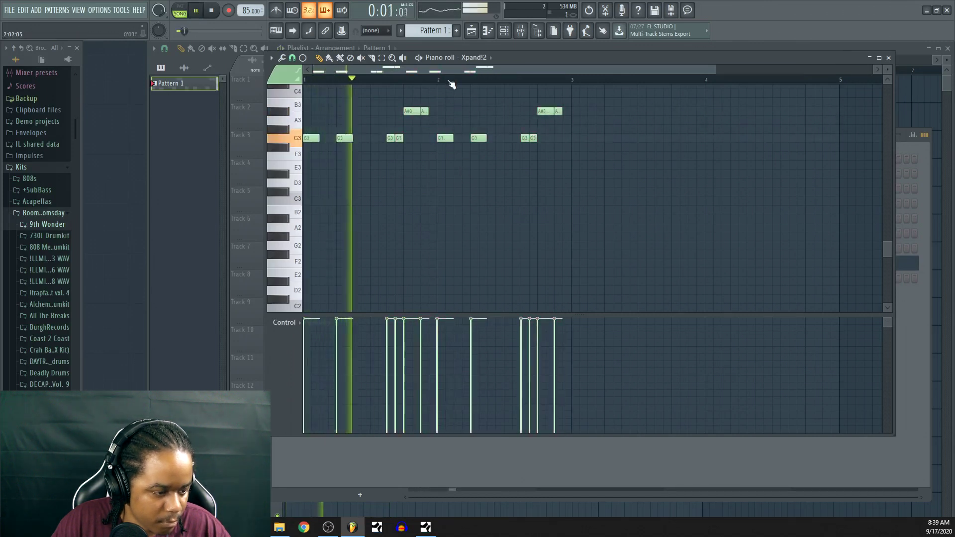
scroll(451, 85, "down", 2)
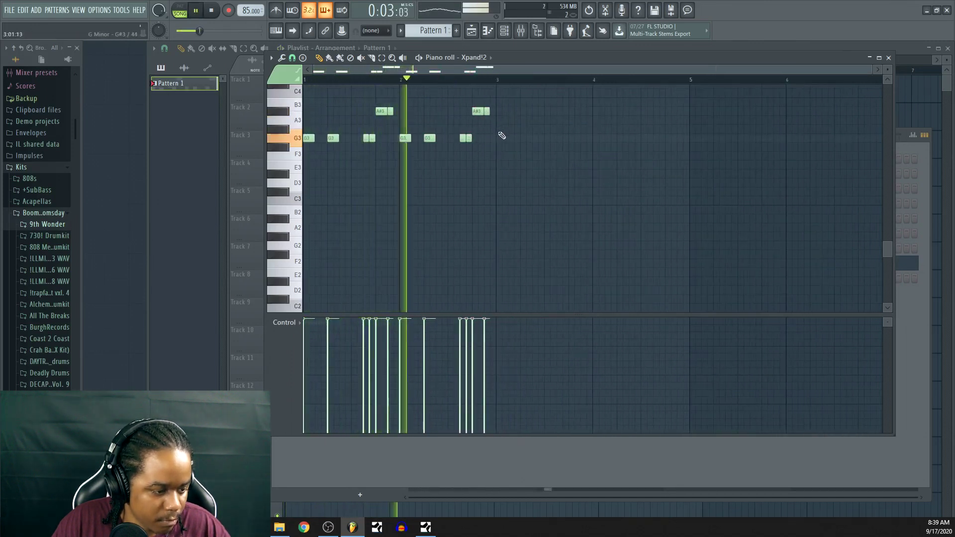
Try the bass note at step 15 of bar 1 at C4 and C#4, playing the bassline.
left_click(390, 93)
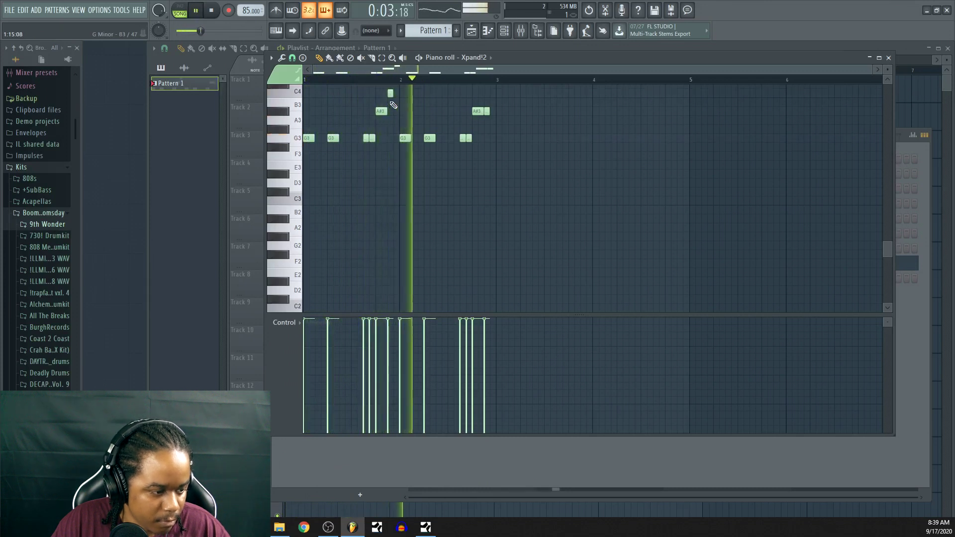
key("space")
left_click_drag(390, 93, 390, 87)
key("space")
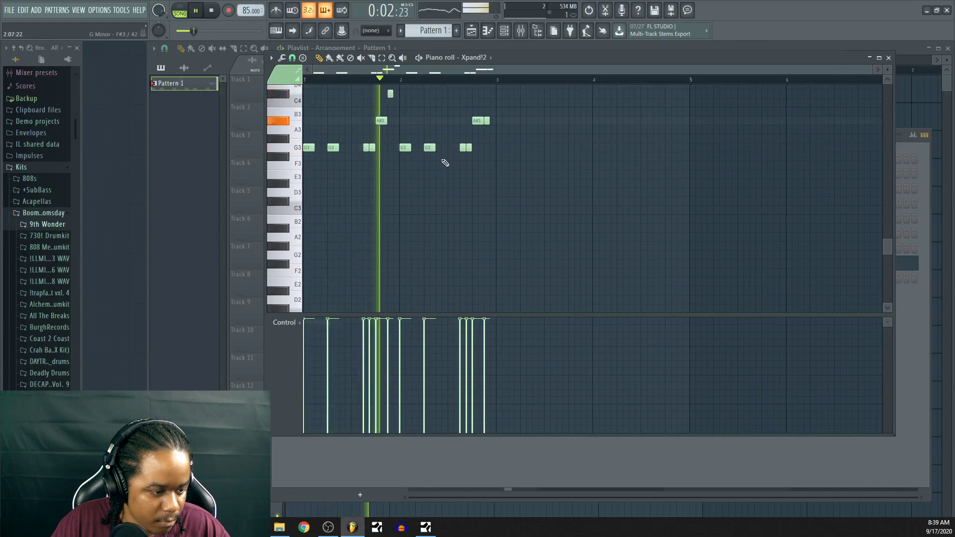
Try the bass note at step 15 of bar 1 at G#3 and play the bassline.
key("space")
key("space")
left_click_drag(391, 94, 390, 140)
key("space")
key("space")
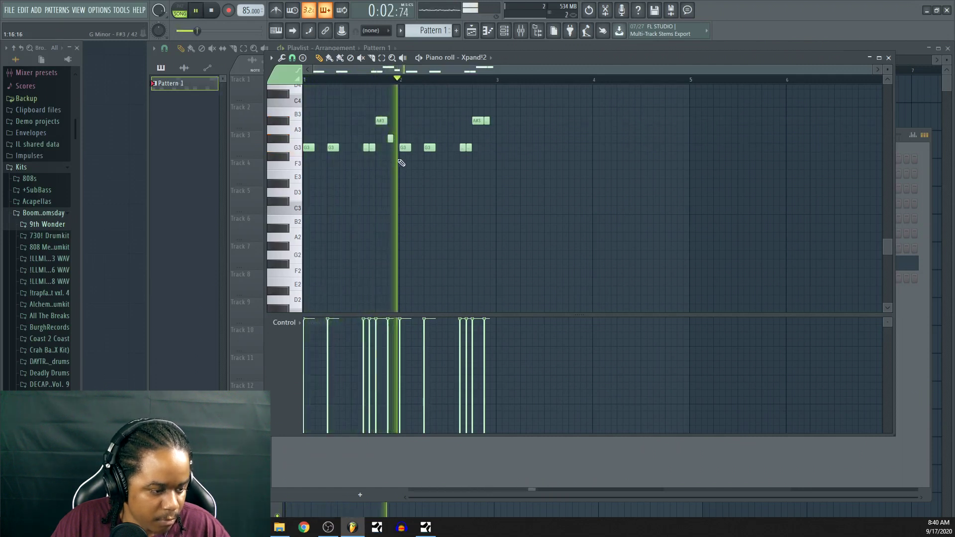
key("space")
Browse to the z!Scales folder inside Kits in the file browser.
left_click(28, 170)
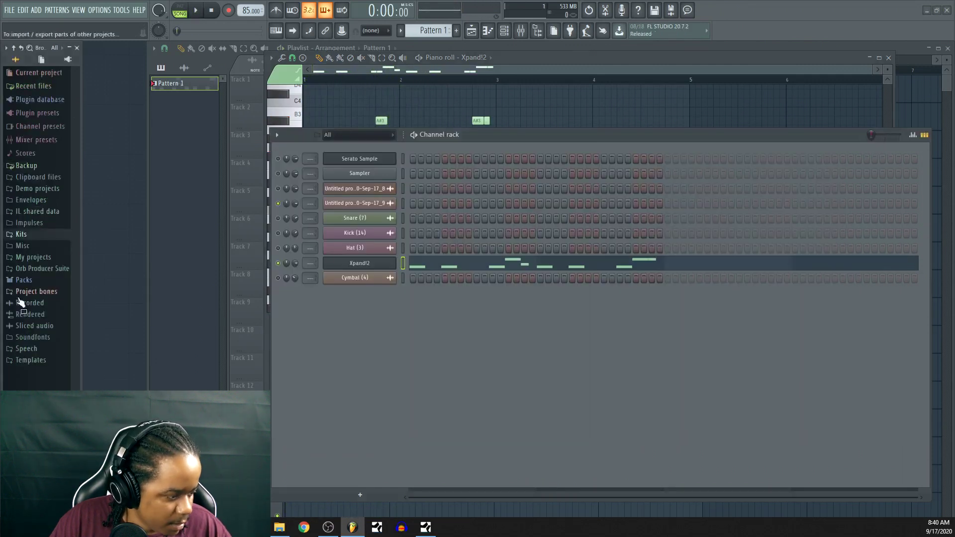
left_click(29, 258)
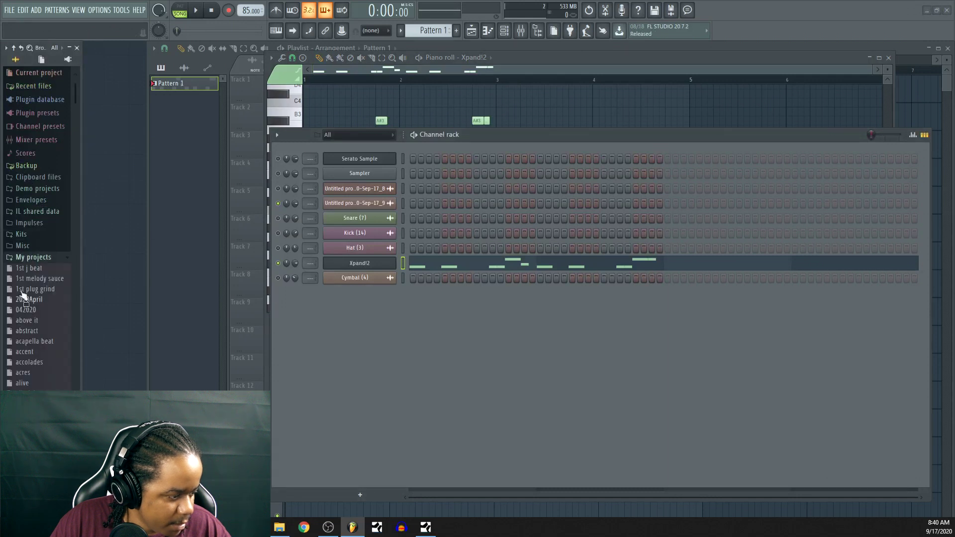
left_click(22, 258)
left_click(26, 235)
scroll(31, 318, "down", 10)
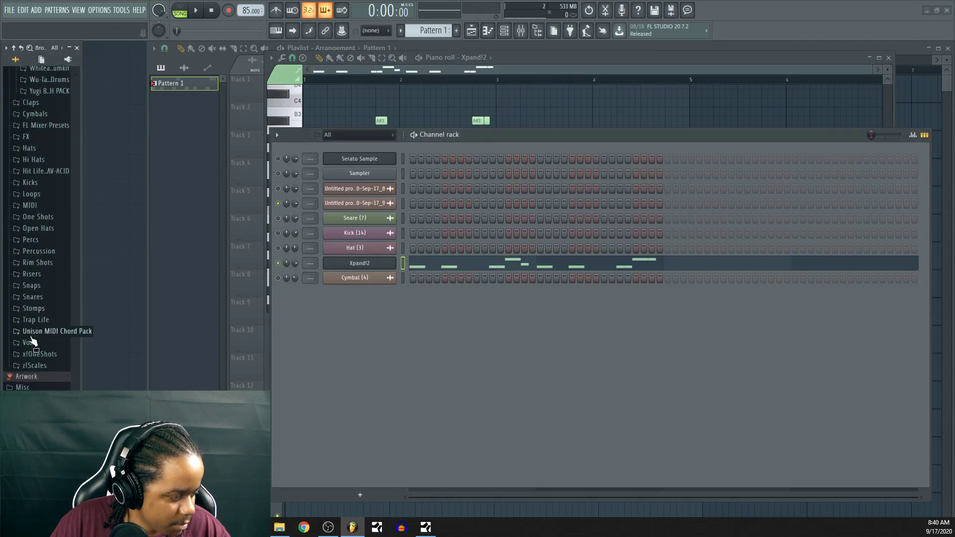
left_click(36, 369)
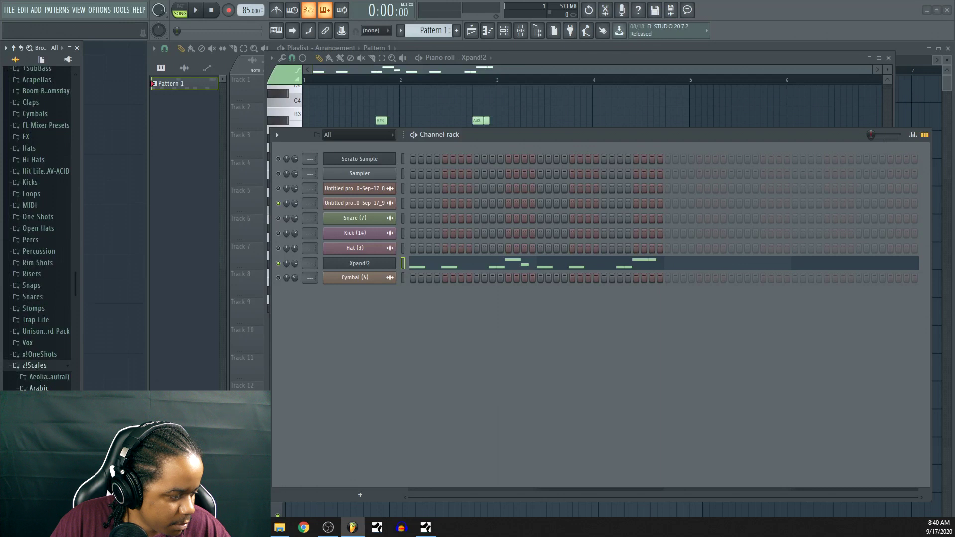
scroll(44, 322, "down", 3)
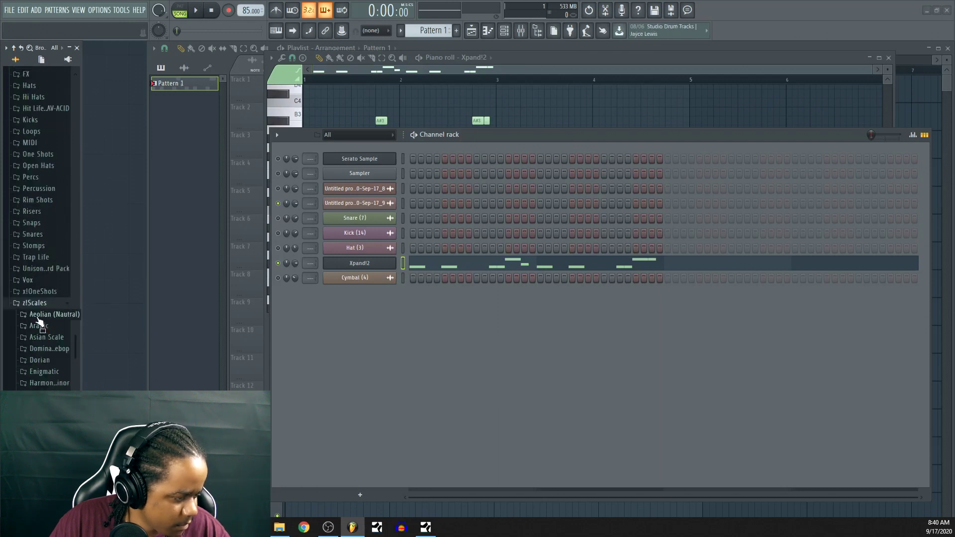
Load the A# scale from the Major folder onto the Sampler channel and reopen the Xpand!2 bassline in the piano roll.
left_click(350, 166)
left_click(632, 103)
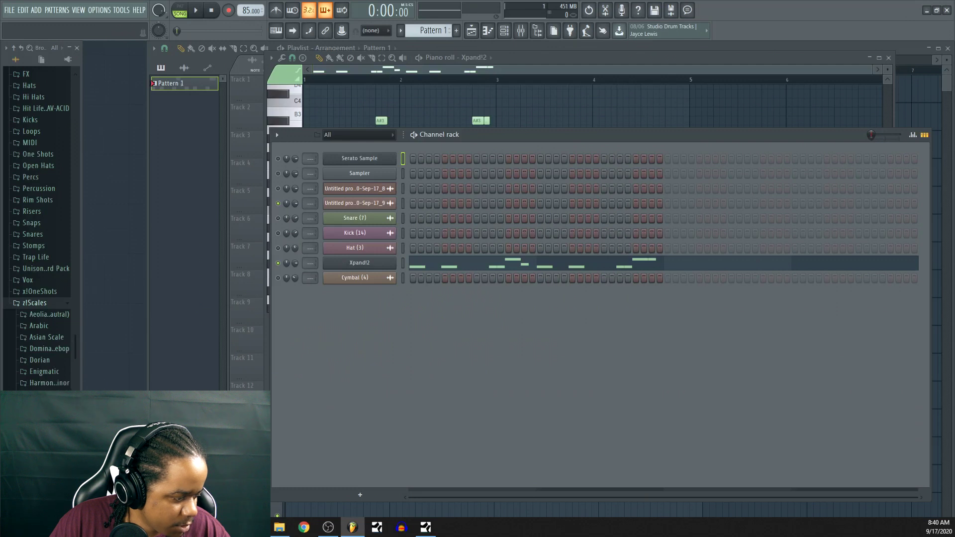
left_click_drag(43, 447, 376, 180)
left_click(461, 267)
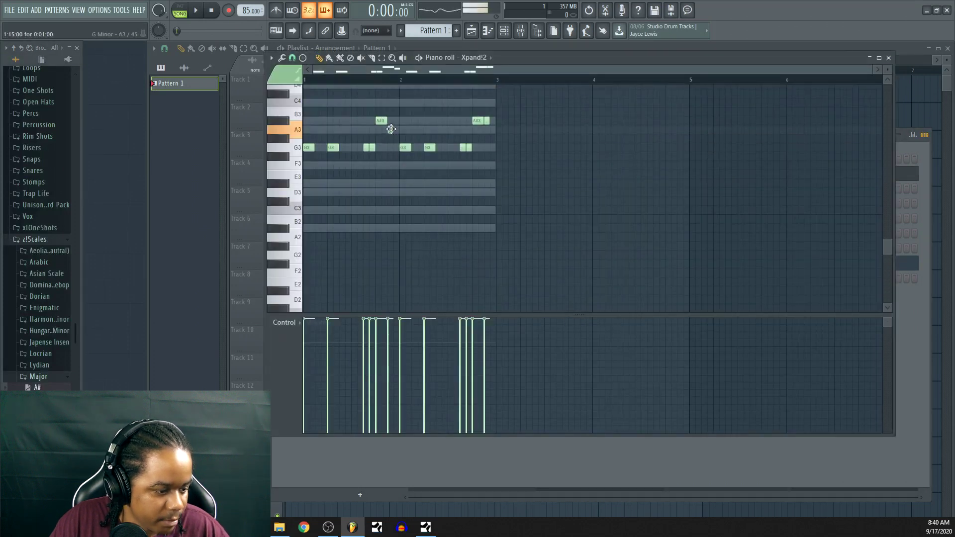
Move the bass notes at step 15 of bars 1 and 2 to A3 and play the bassline.
left_click(391, 130)
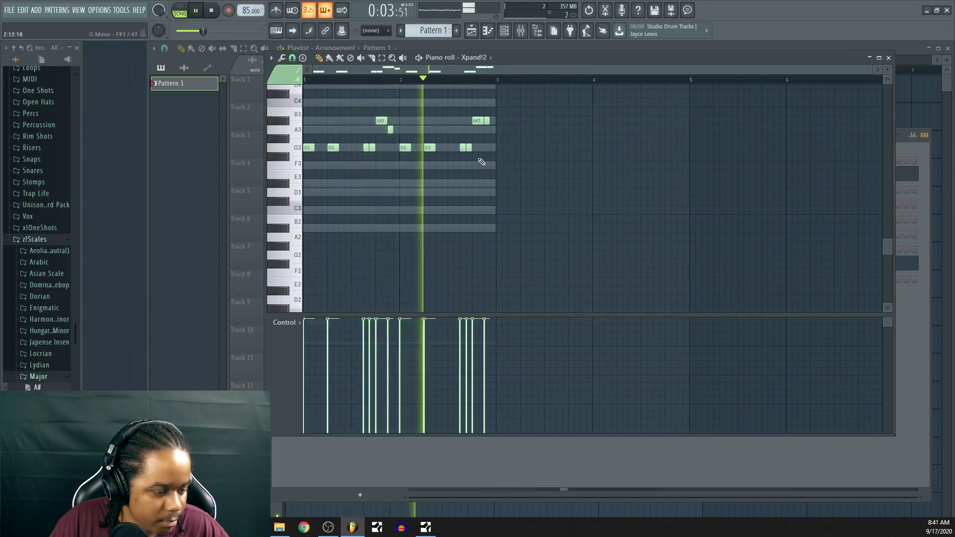
key("space")
left_click(487, 129)
key("space")
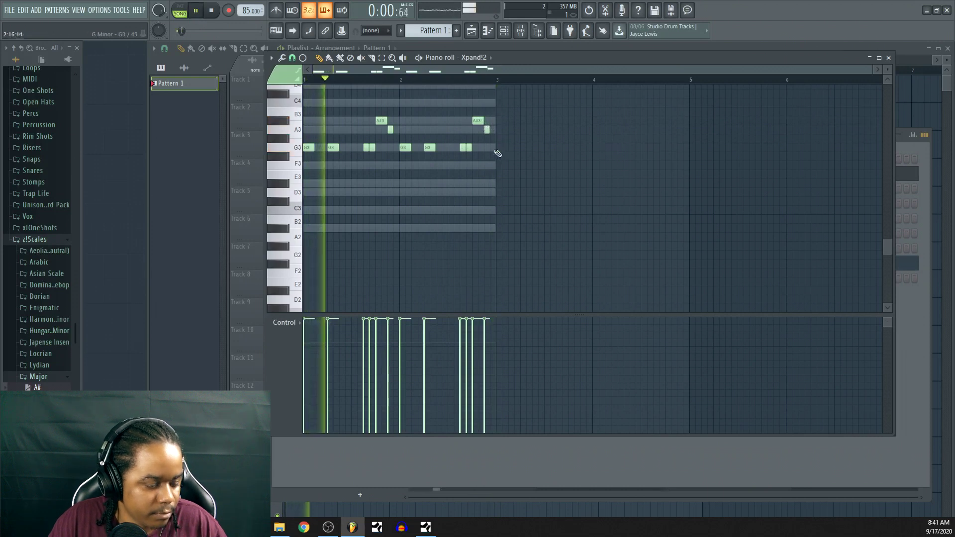
Duplicate all the bass notes of bars 1 and 2 into bars 3 and 4, and deselect them.
left_click_drag(544, 177, 266, 103)
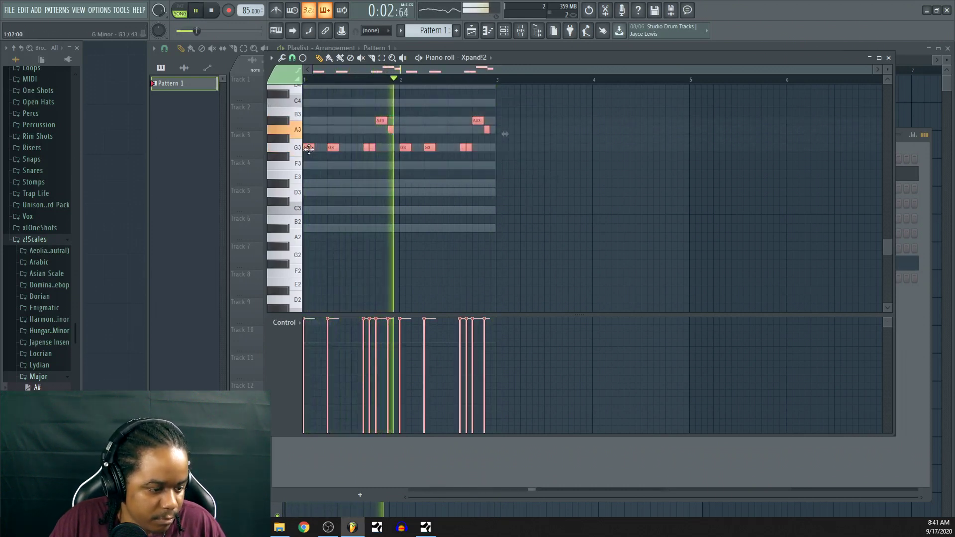
key("ctrl+b")
left_click(515, 208, "ctrl")
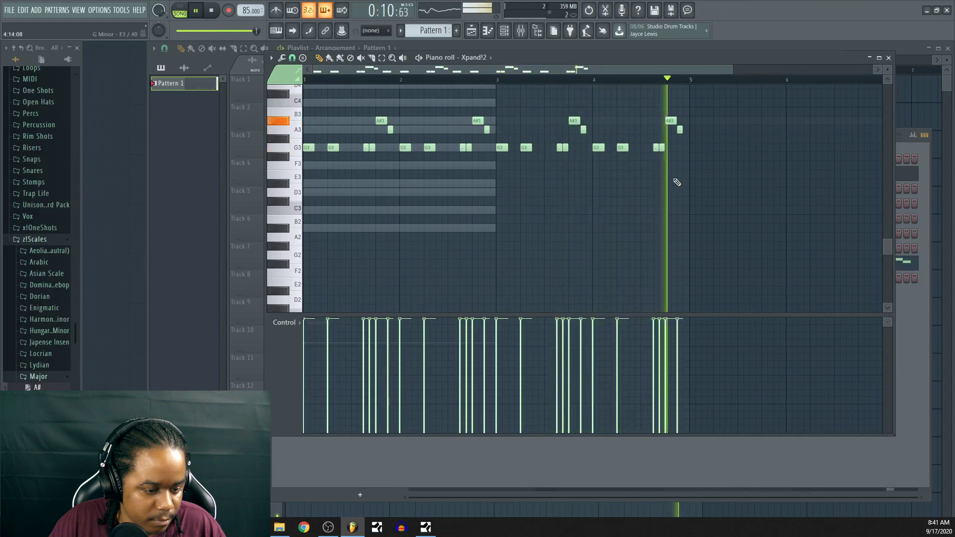
Raise the last bass note of bar 4 to C4 and play the bassline.
key("space")
left_click_drag(680, 129, 680, 101)
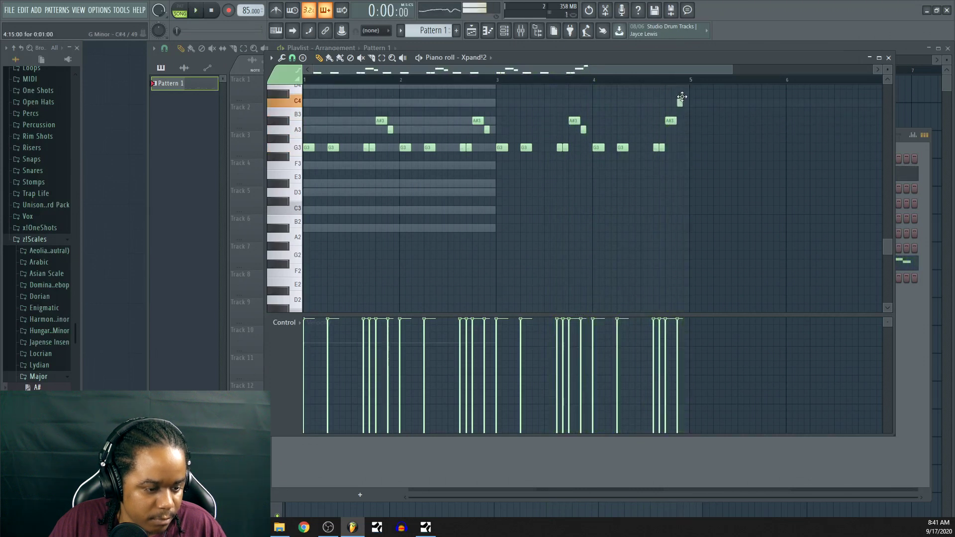
key("space")
left_click(644, 81)
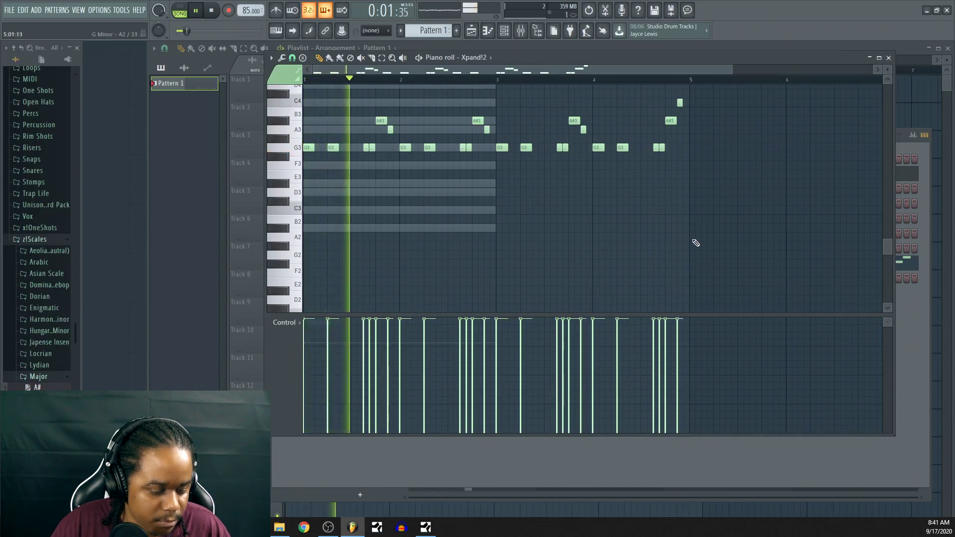
scroll(696, 243, "up", 2)
key("space")
scroll(348, 255, "down", 3)
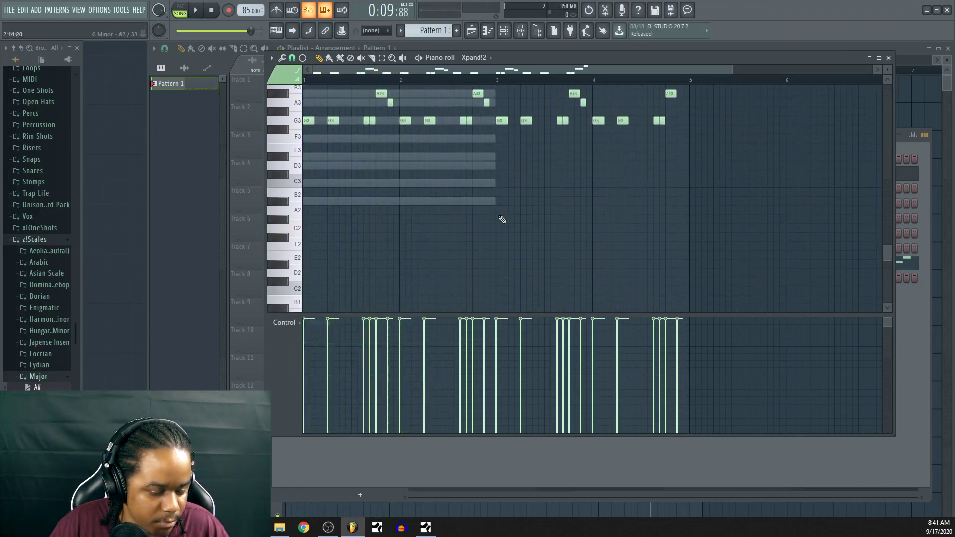
Unmute the 2020-Sep-17_8 loop, Snare, Kick, Hat and Cymbal channels, and set the 2020-Sep-17_9 channel's volume to 86% during playback.
left_click(896, 332)
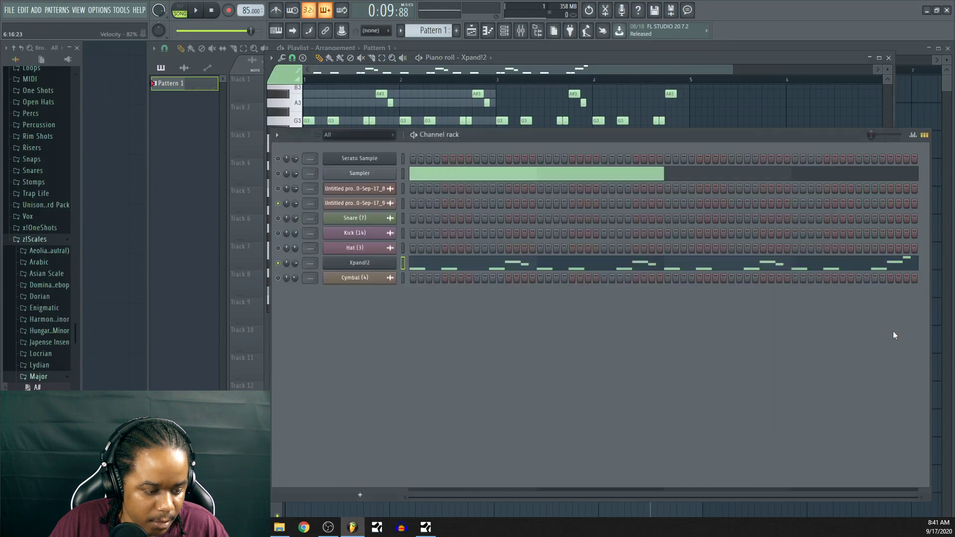
left_click(278, 249)
left_click(278, 278)
left_click(278, 204)
left_click(278, 188)
key("space")
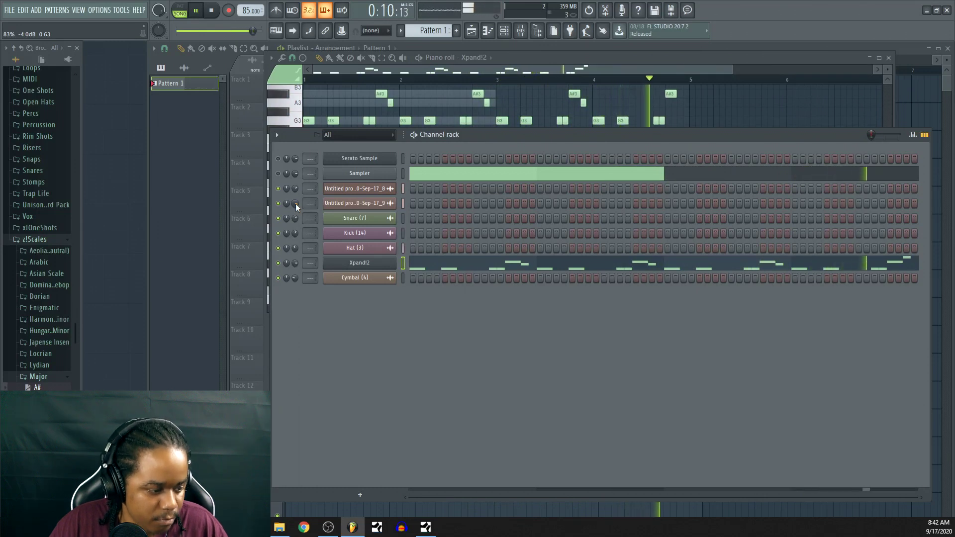
scroll(295, 204, "up", 2)
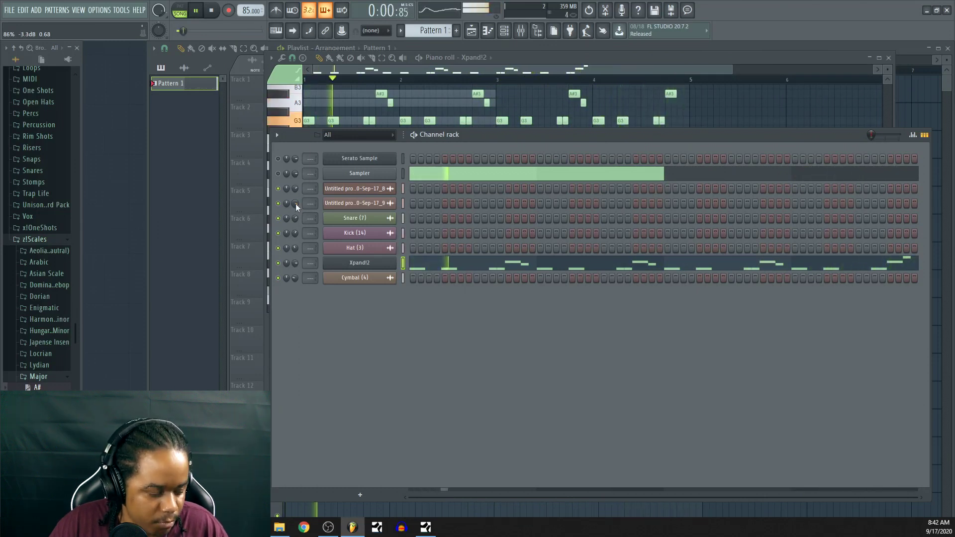
key("space")
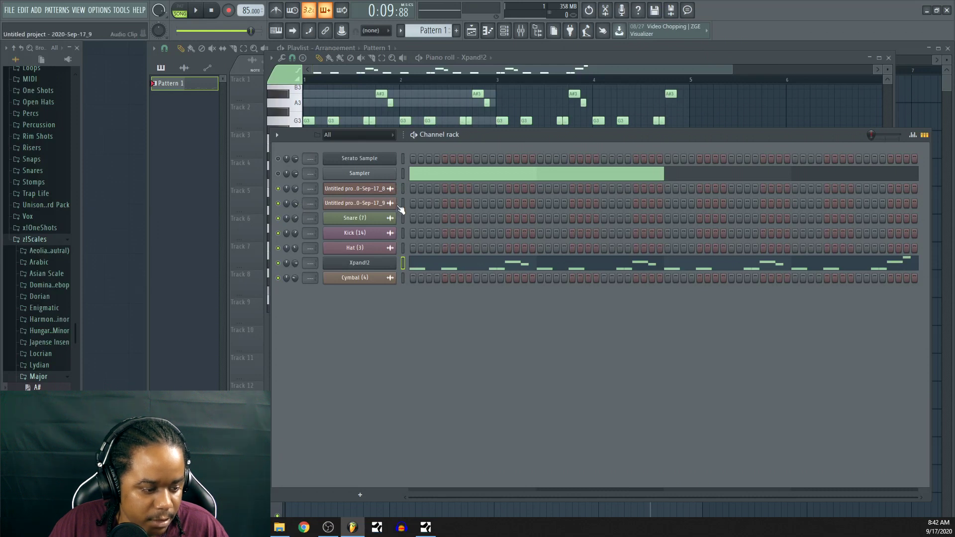
Select the channels from the first Untitled project clip down to Cymbal and route them to mixer tracks 1 to 7.
scroll(400, 204, "up", 1)
left_click_drag(403, 189, 403, 278)
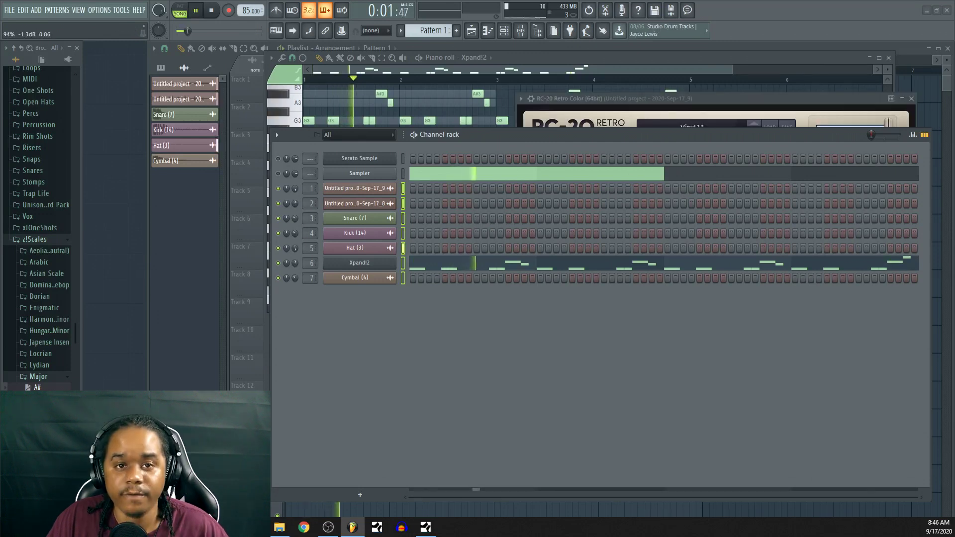
key("space")
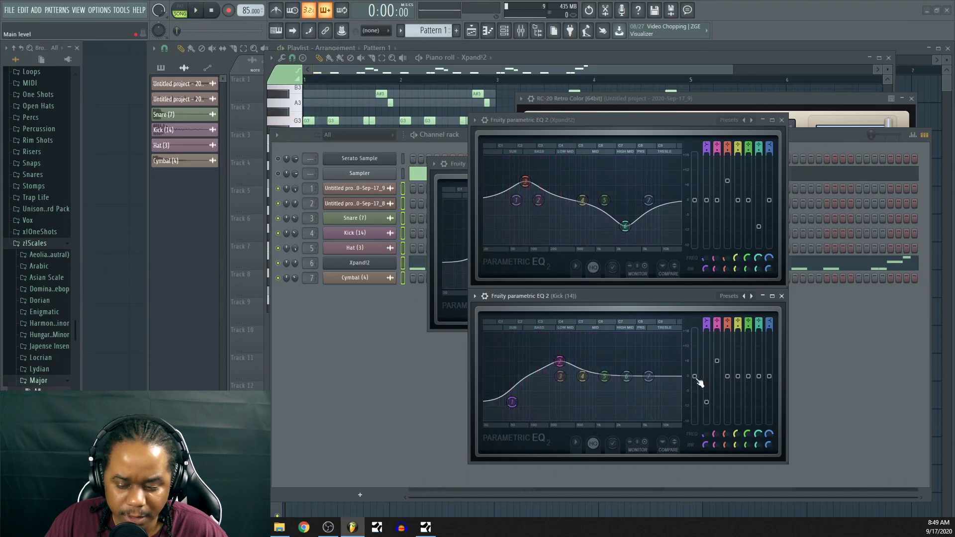
Lower the main level of the Kick (14) Fruity parametric EQ 2 to just below -6.2 dB, checking it against playback.
key("space")
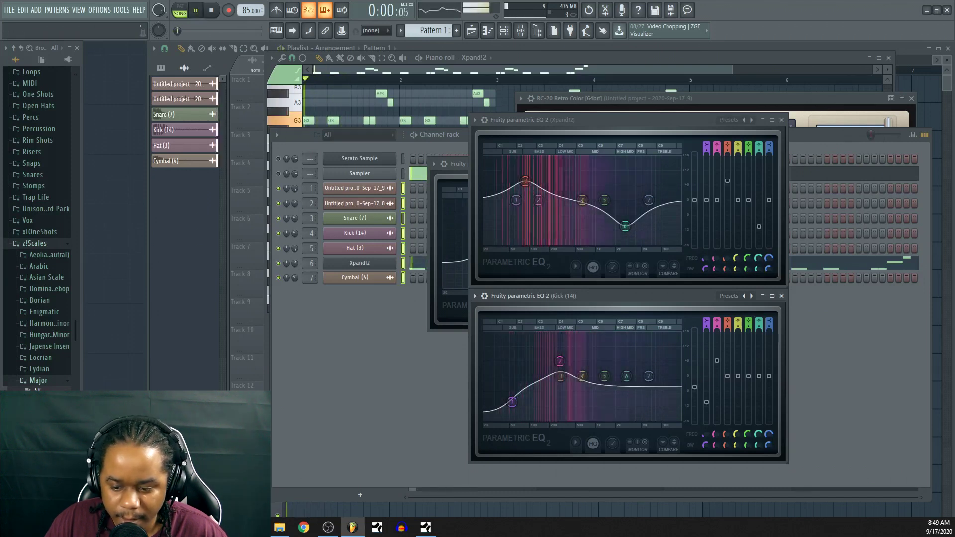
left_click_drag(695, 387, 696, 391)
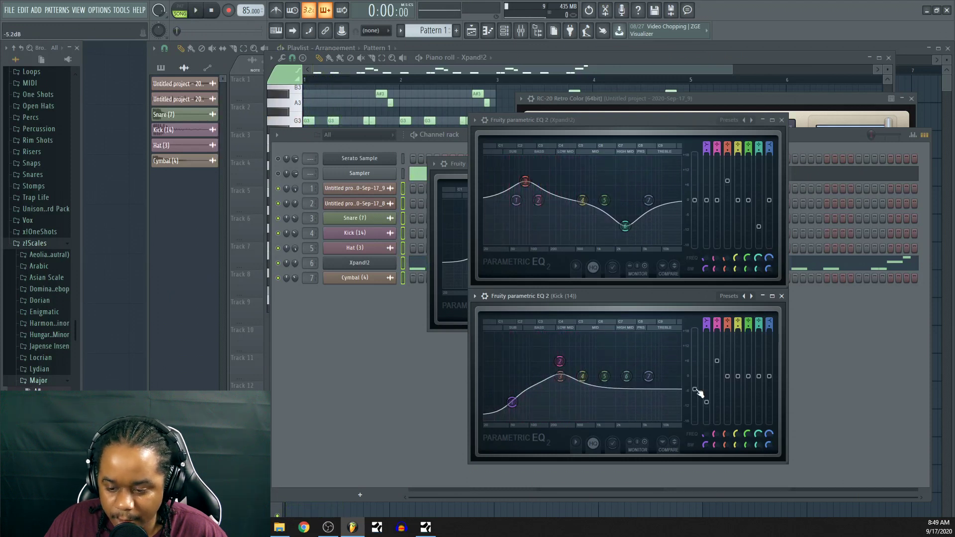
key("space")
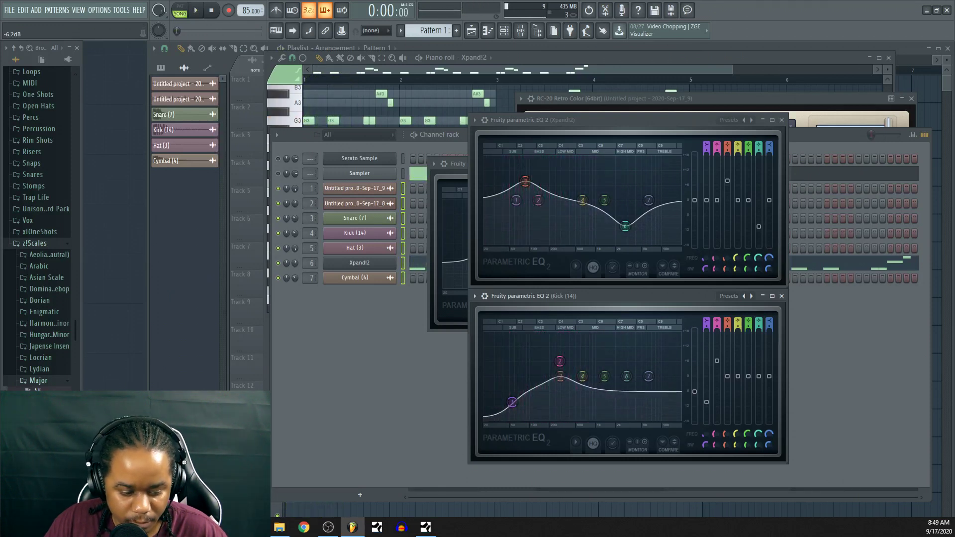
key("space")
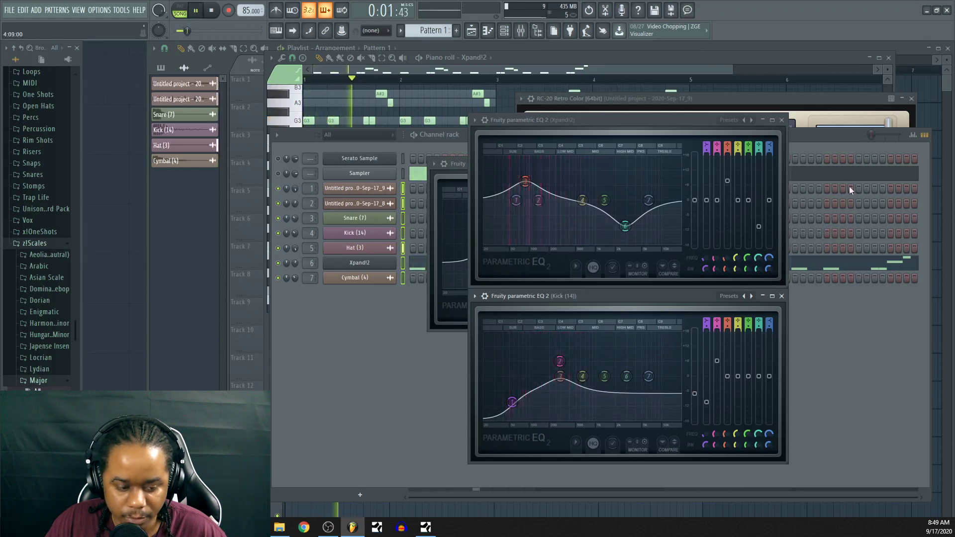
key("space")
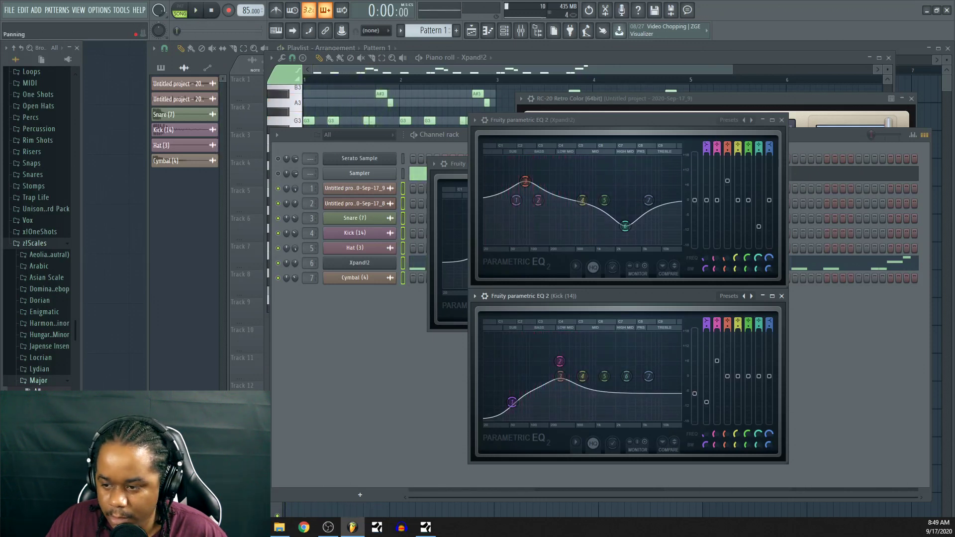
Lower the main level of the Xpand!2 Fruity parametric EQ 2 to slightly below -3.9 dB and play the mix.
key("space")
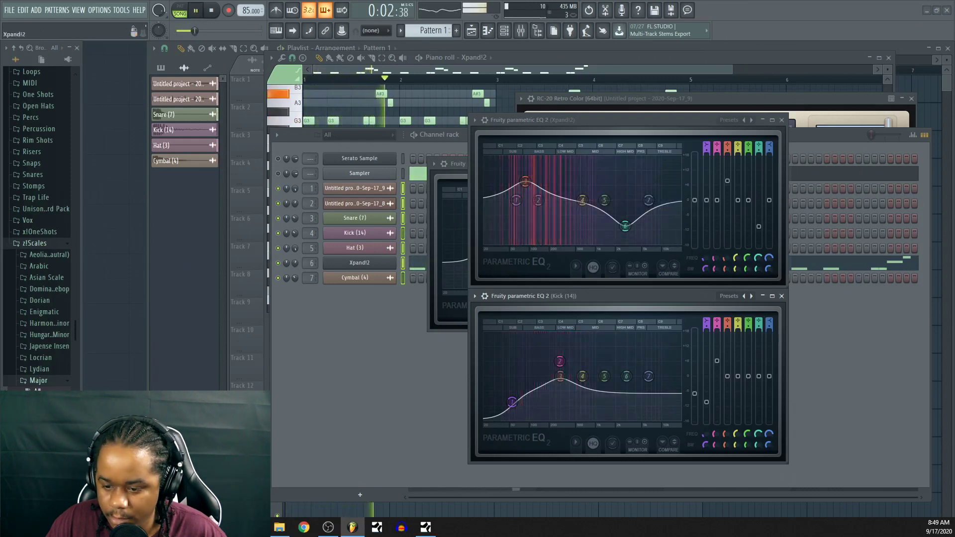
key("space")
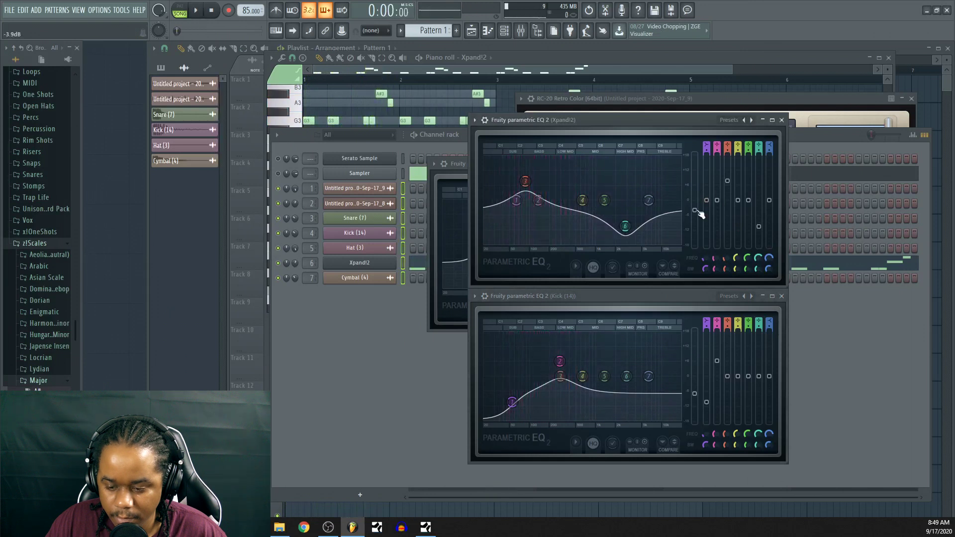
key("space")
key("space")
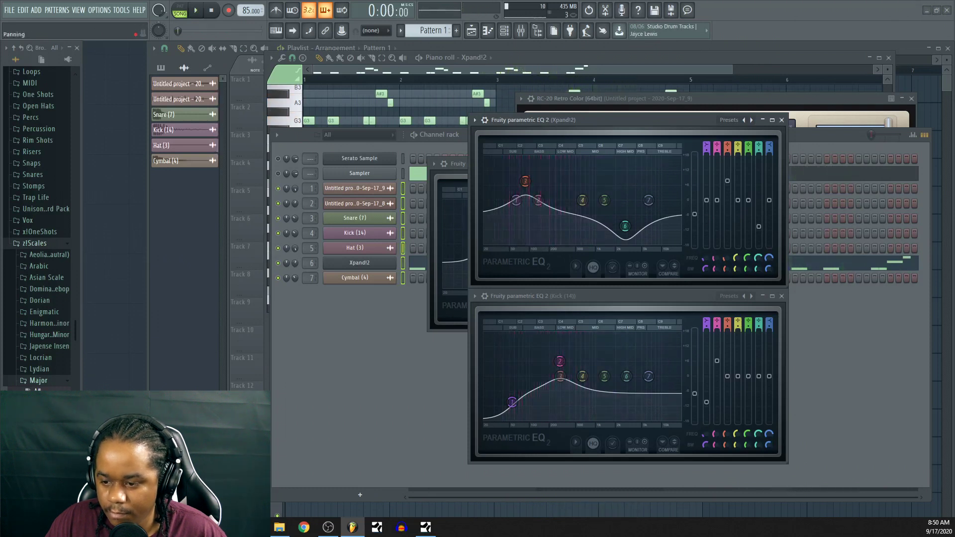
key("space")
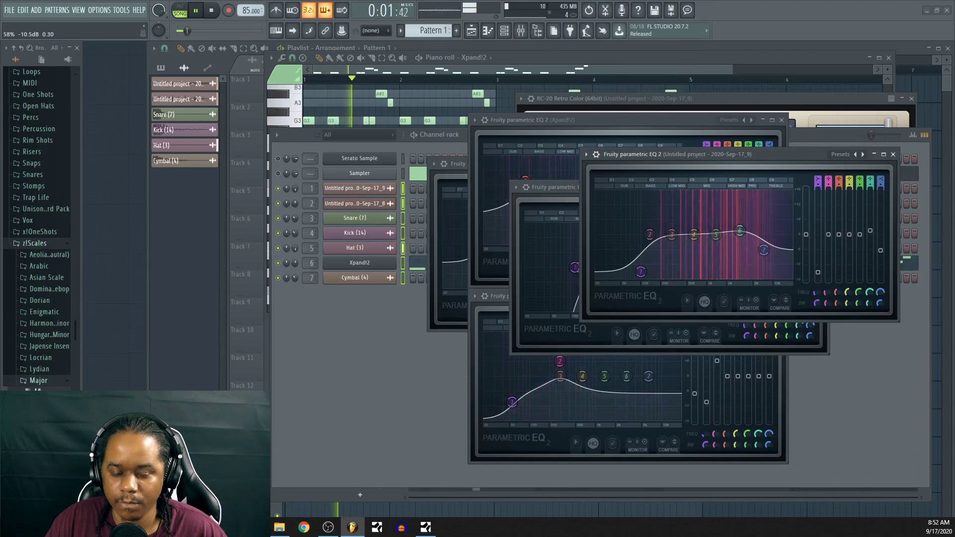
Stop playback, bring the Playlist to the front and zoom its timeline out to about 20 bars.
key("space")
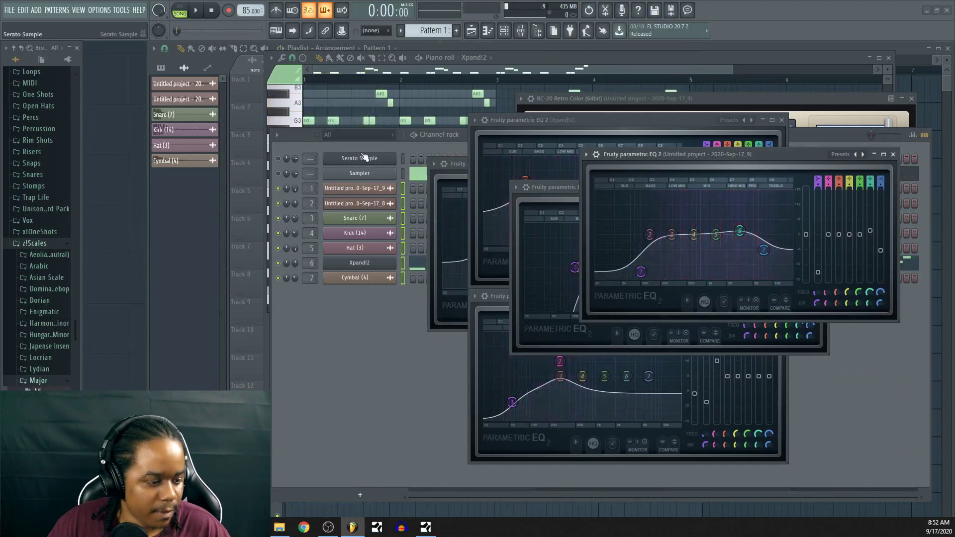
left_click(543, 56)
left_click(545, 48)
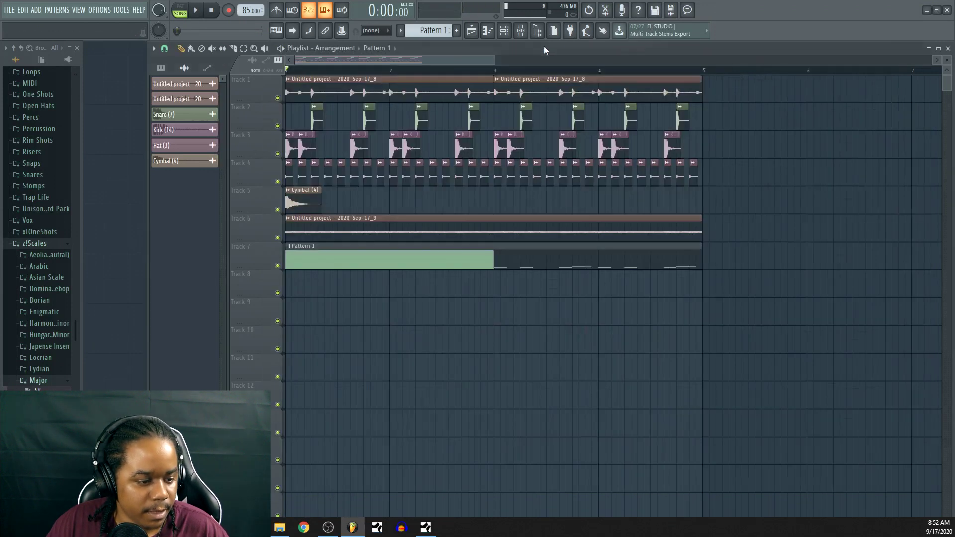
scroll(525, 70, "down", 3)
scroll(526, 71, "down", 2)
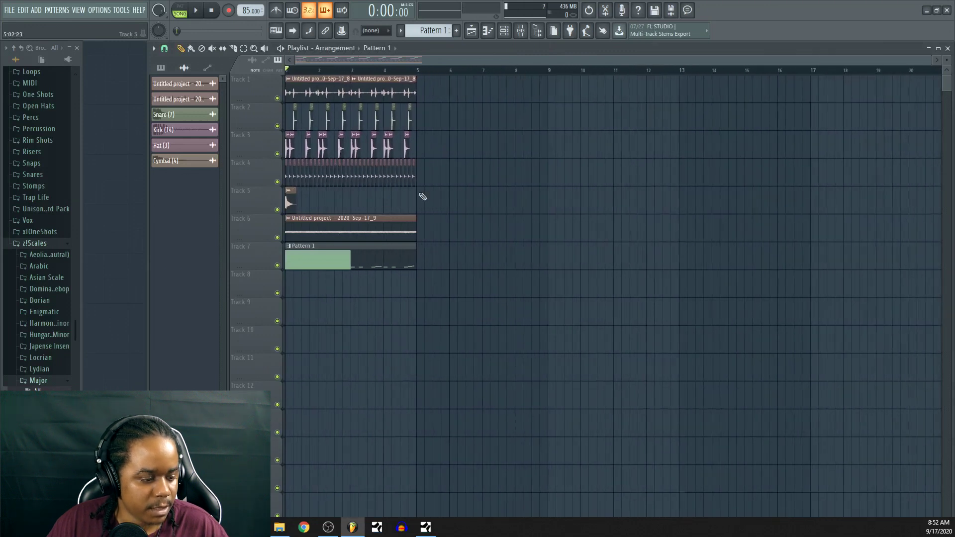
Duplicate the clips on Tracks 1 to 5 into bars 5 to 9, select that time range and play it.
left_click(504, 31)
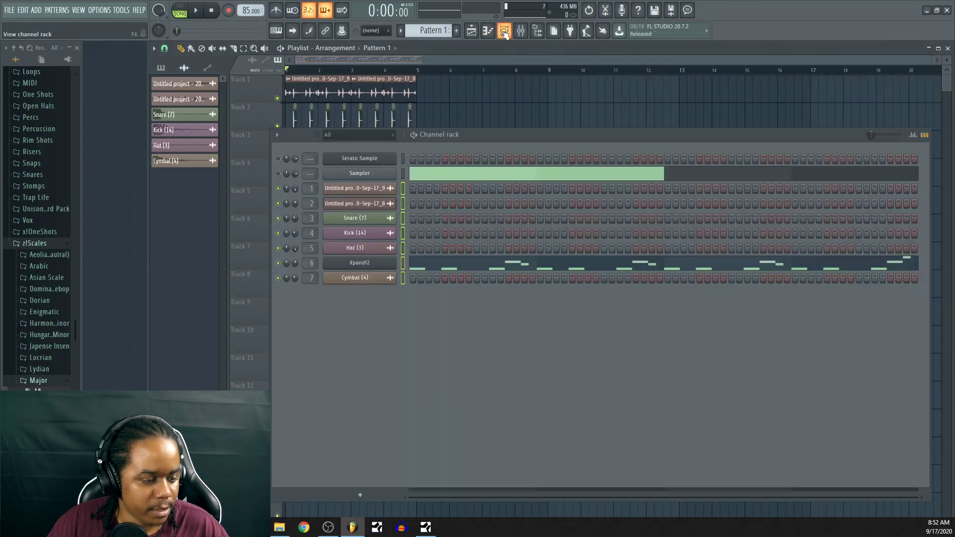
left_click(468, 59)
left_click_drag(479, 215, 296, 79)
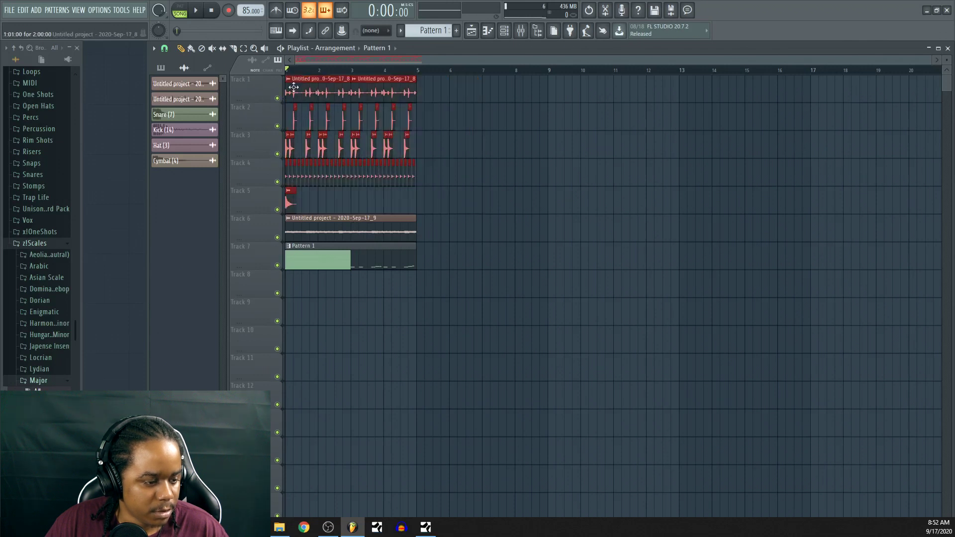
key("ctrl+b")
left_click_drag(418, 73, 549, 71)
key("space")
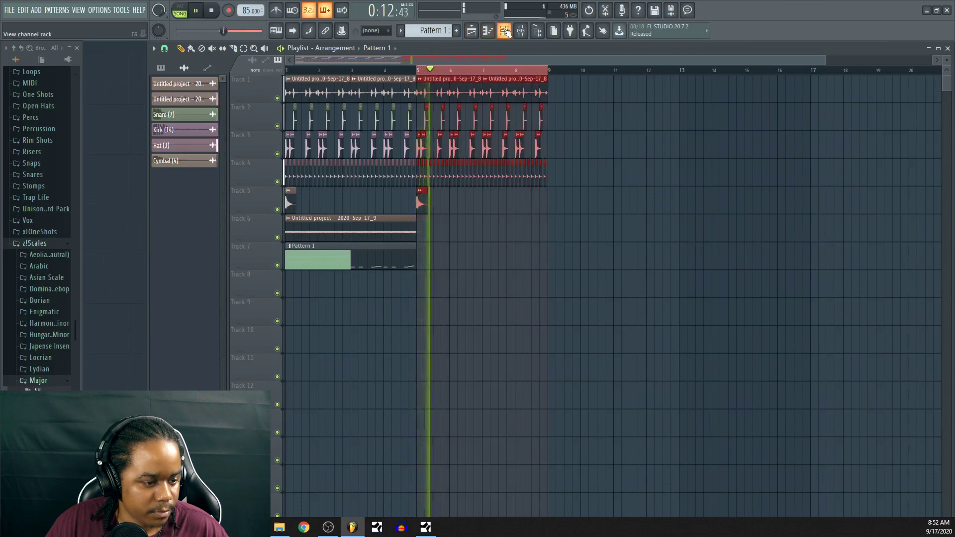
Open Serato Sample from the Channel rack and arm recording to capture played chops over bars 5 to 9.
left_click(504, 31)
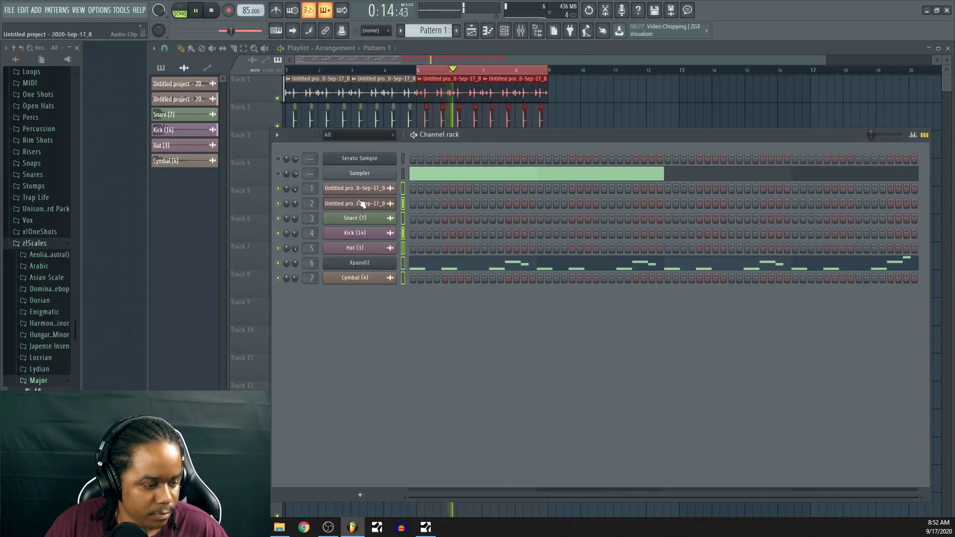
left_click(358, 161)
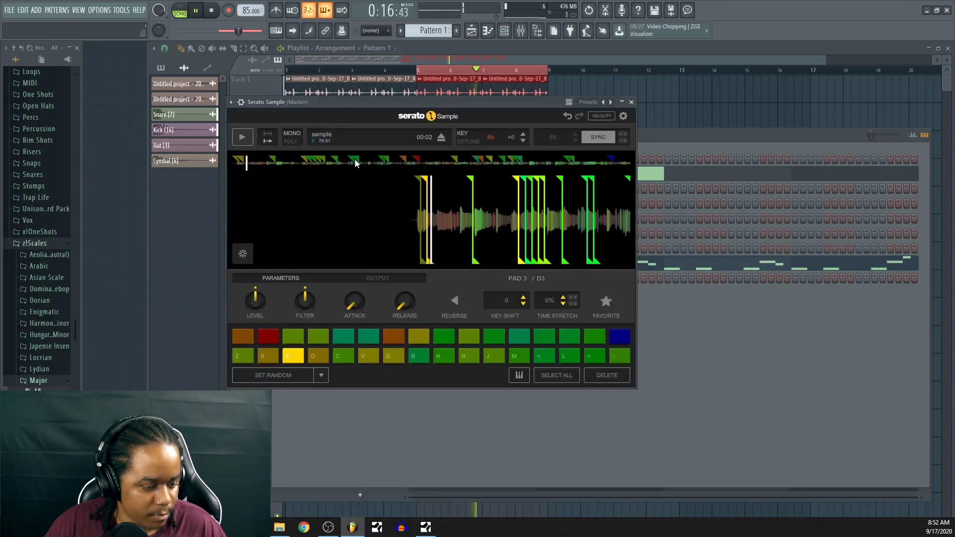
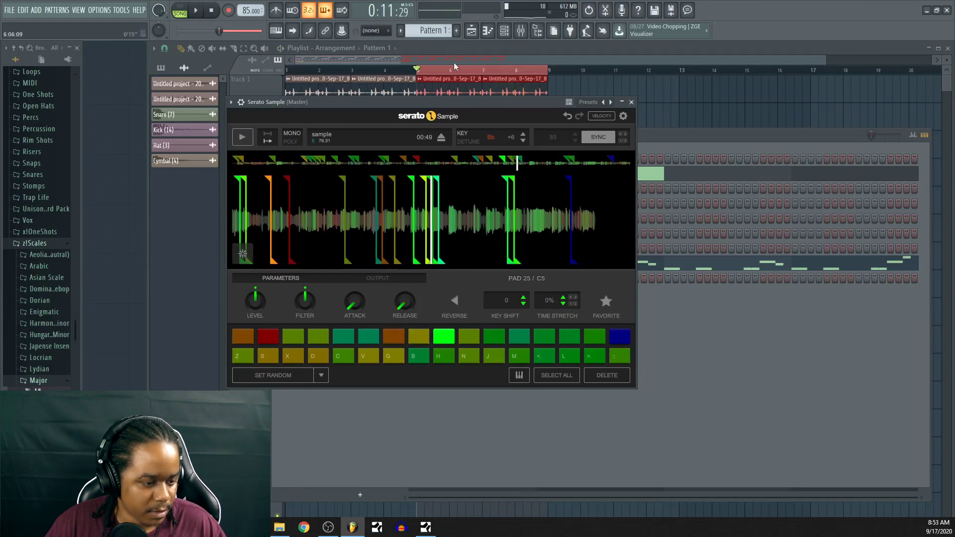
left_click(228, 10)
left_click(480, 313)
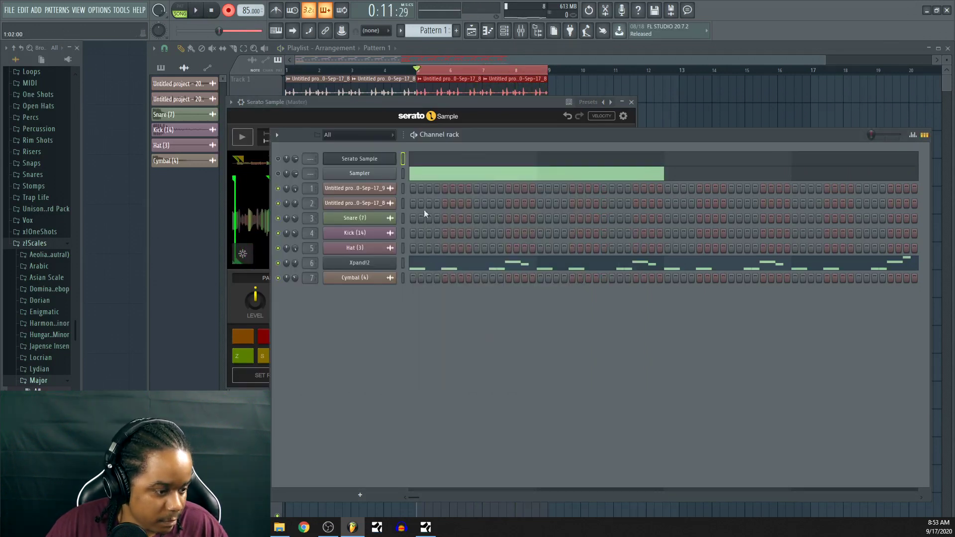
Open the recorded Serato Sample part in the Piano roll and delete the second and fourth A#4 notes in bar 8 during playback.
left_click(442, 164)
scroll(483, 207, "up", 5)
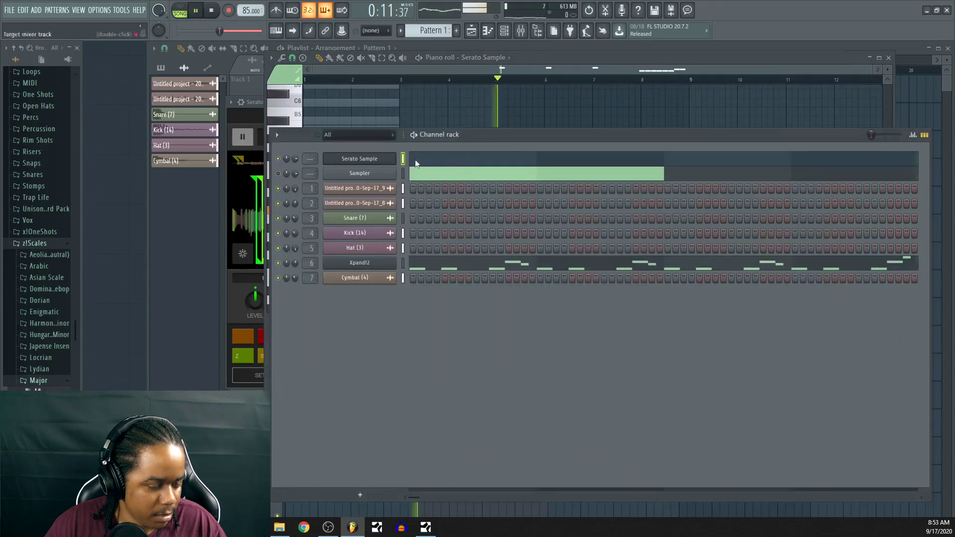
left_click(641, 56)
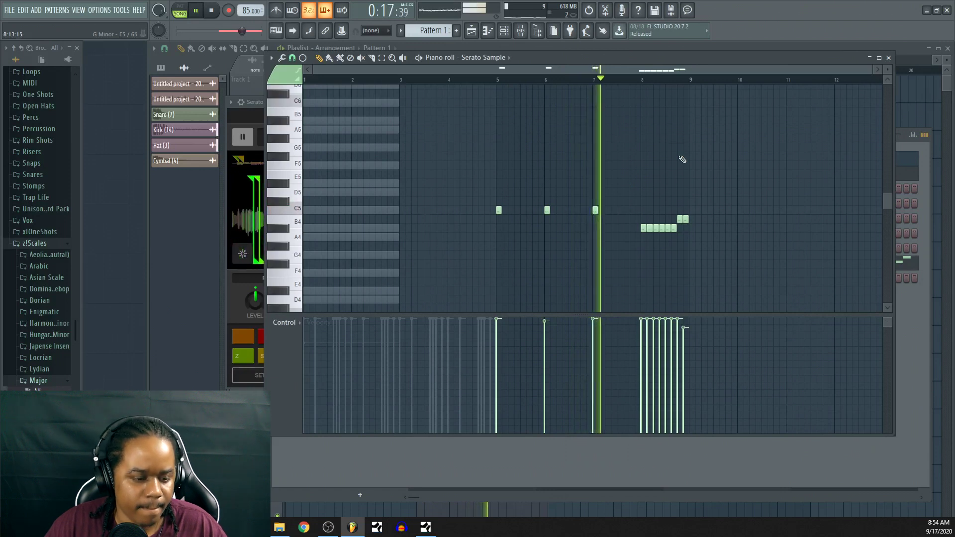
scroll(653, 87, "up", 4)
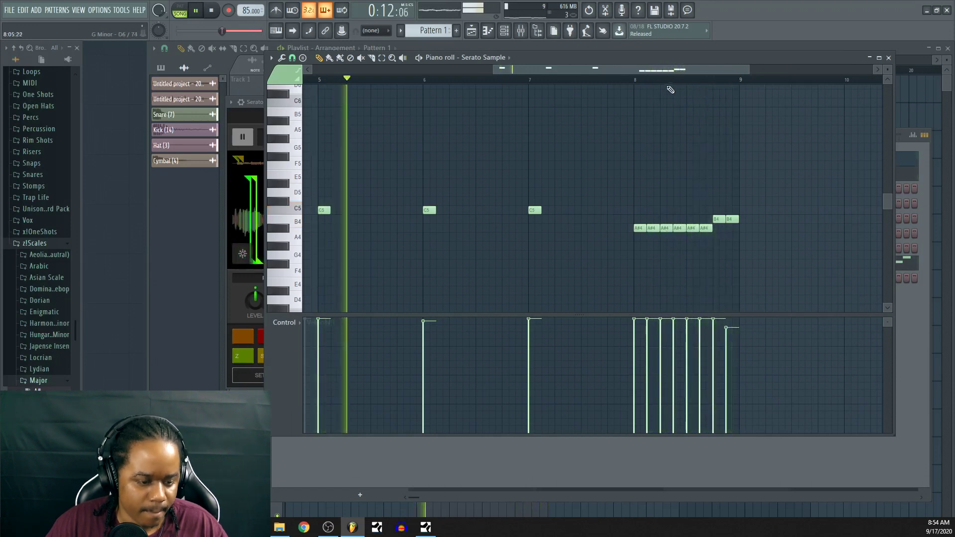
scroll(671, 88, "down", 1)
scroll(673, 87, "down", 2)
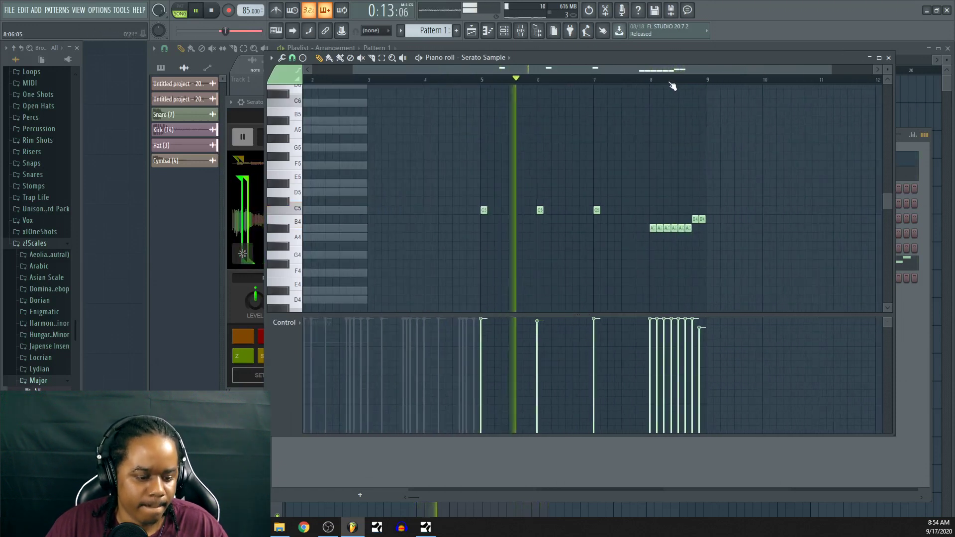
right_click(660, 229)
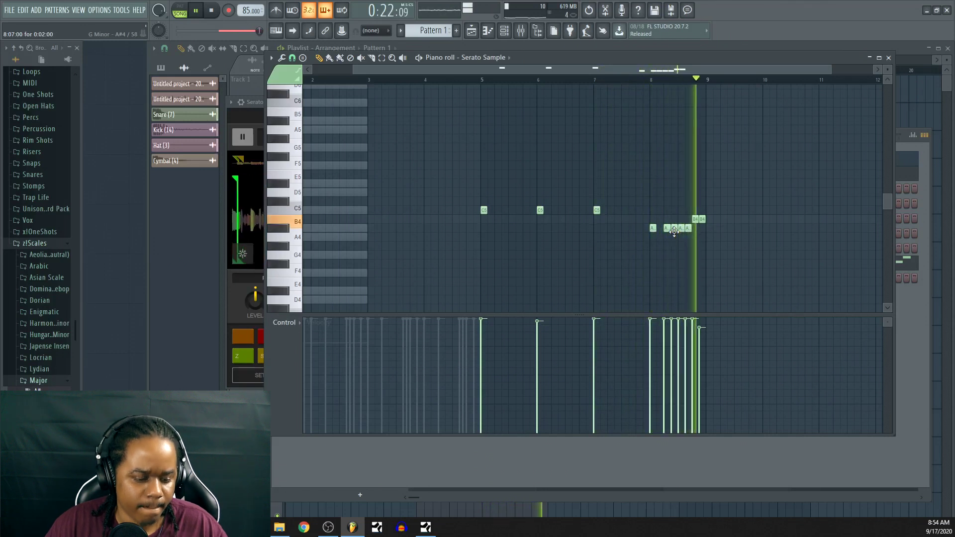
right_click(674, 229)
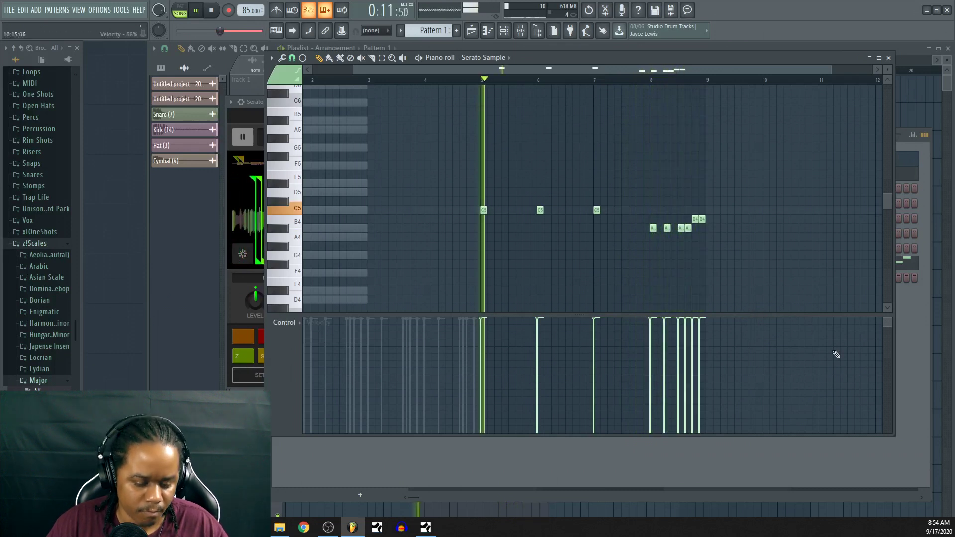
key("space")
Solo the Serato Sample channel in the Channel rack.
left_click(924, 183)
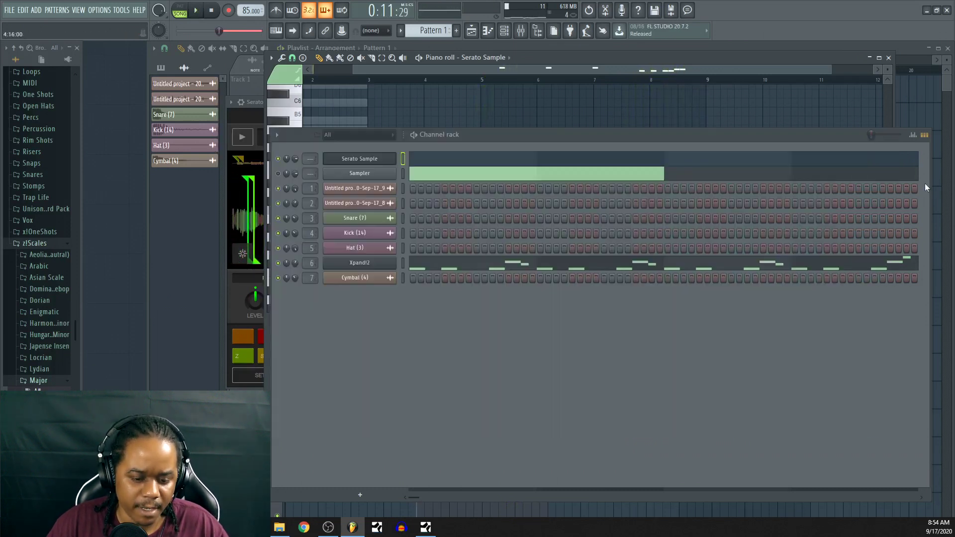
right_click(281, 158)
left_click(321, 159)
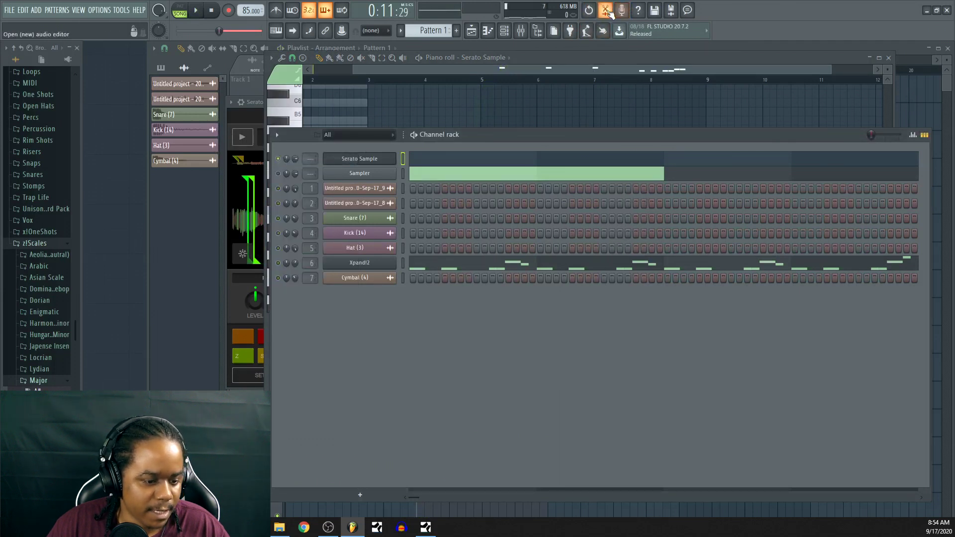
Record the soloed chops into Edison and place the recording on Playlist Track 8 from bar 5 to bar 9.
left_click(607, 11)
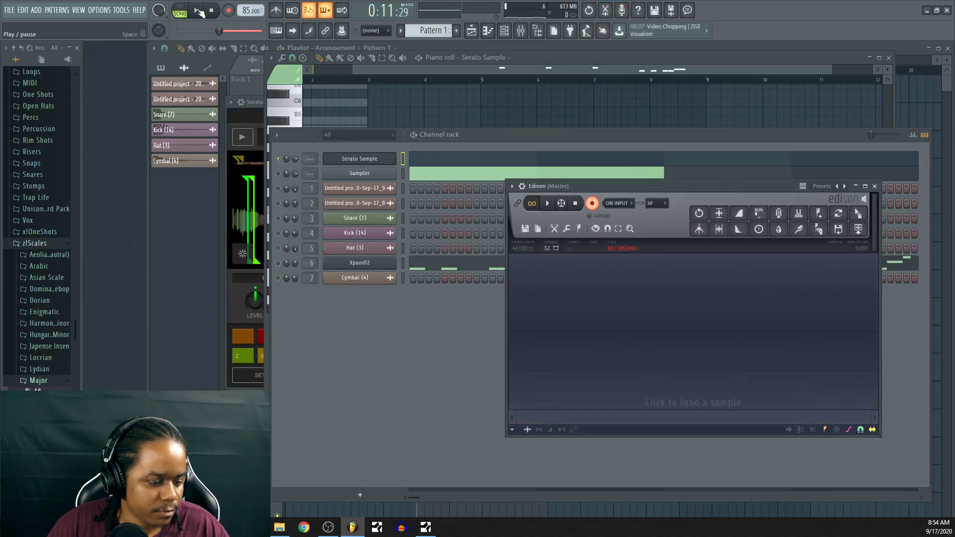
left_click(199, 11)
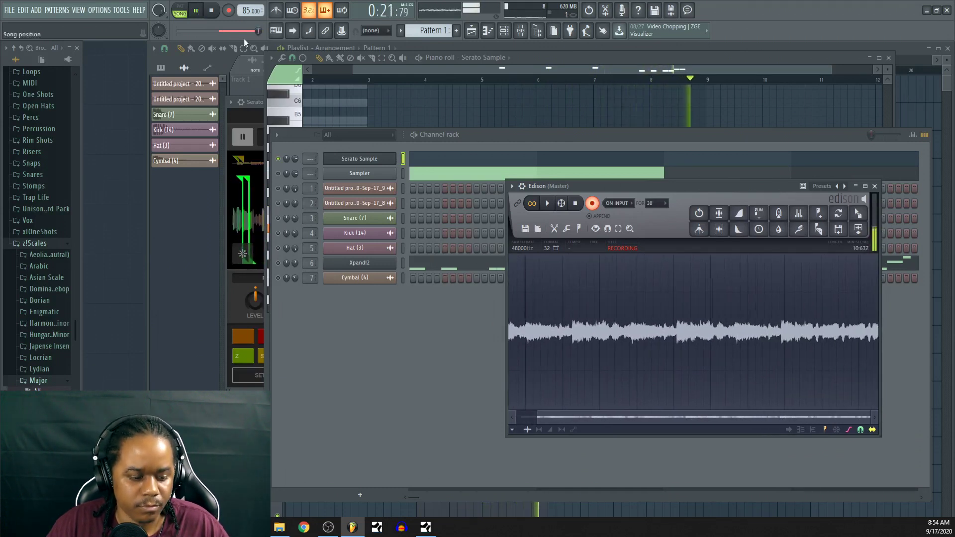
left_click(575, 204)
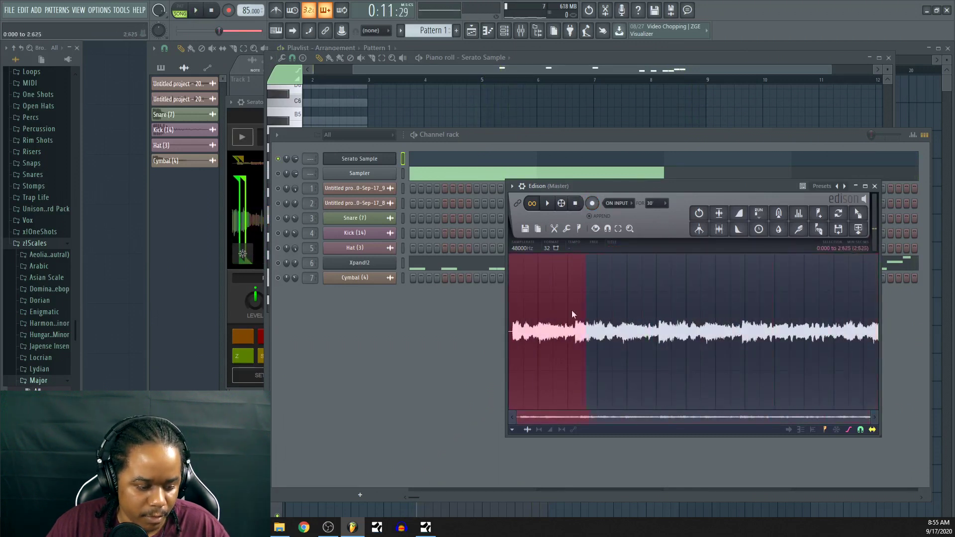
left_click_drag(858, 213, 910, 92)
left_click_drag(921, 91, 426, 299)
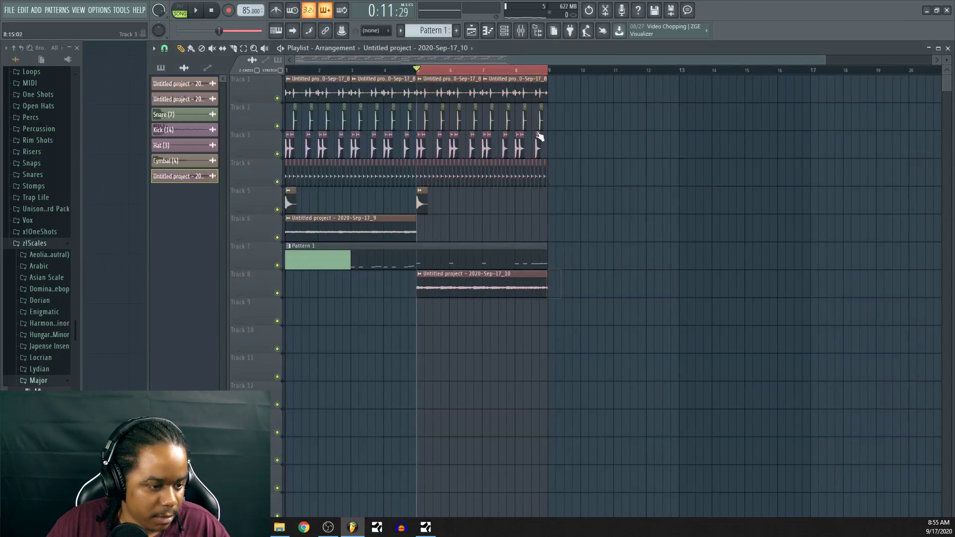
Set the time stretching mode of the newly recorded Untitled project clip on Track 8 to e3 generic.
left_click(504, 33)
left_click(348, 250)
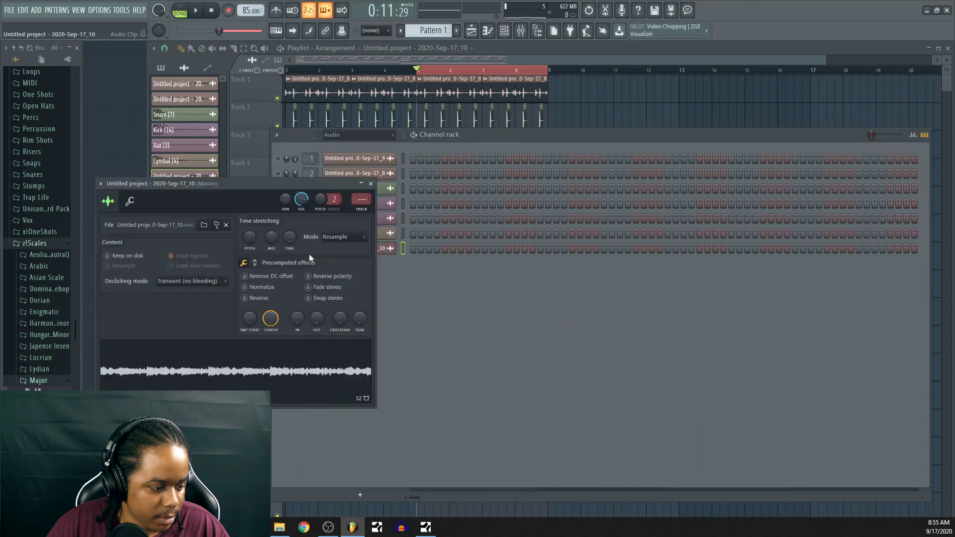
left_click(334, 238)
left_click(341, 284)
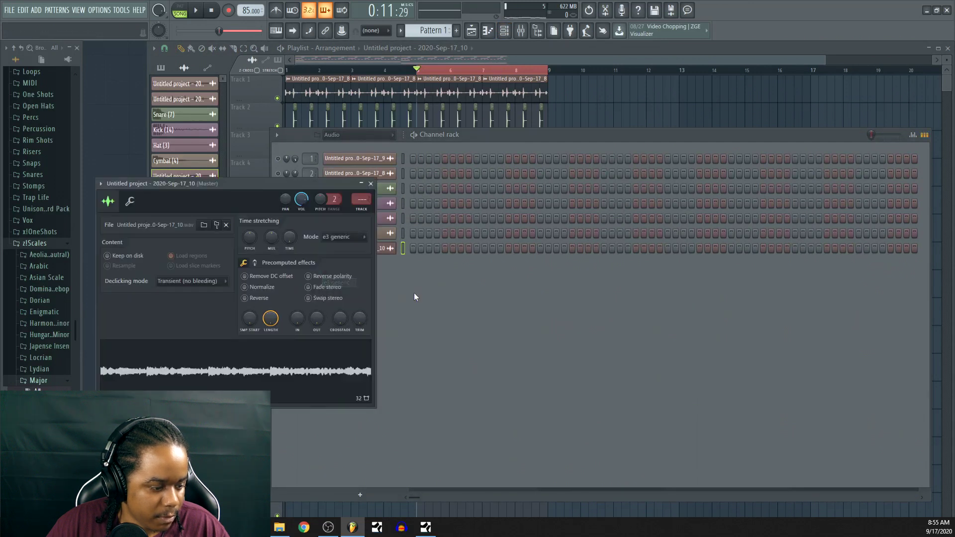
Move the new clip's channel up beside the other sample clips, routed to mixer track 1, and play back bars 5 to 9.
left_click(414, 292)
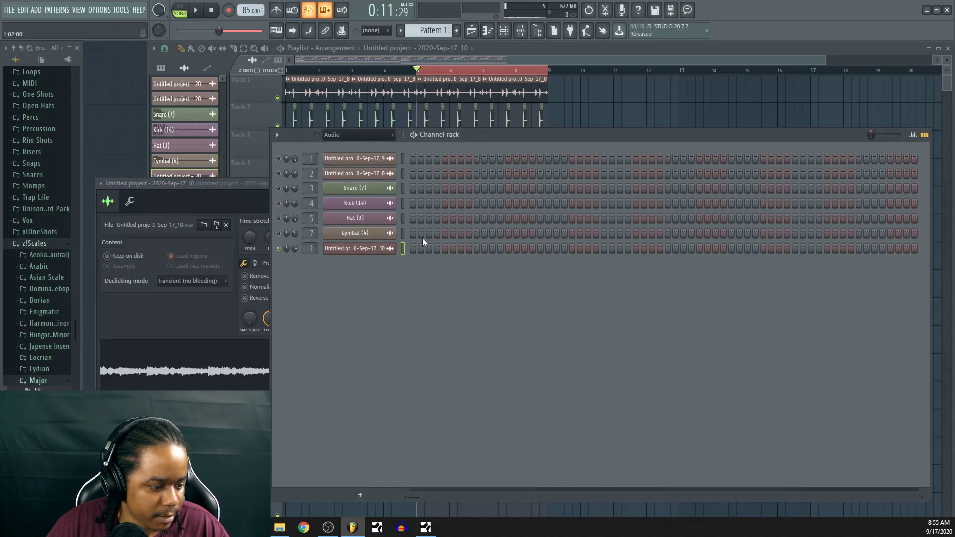
left_click(403, 248)
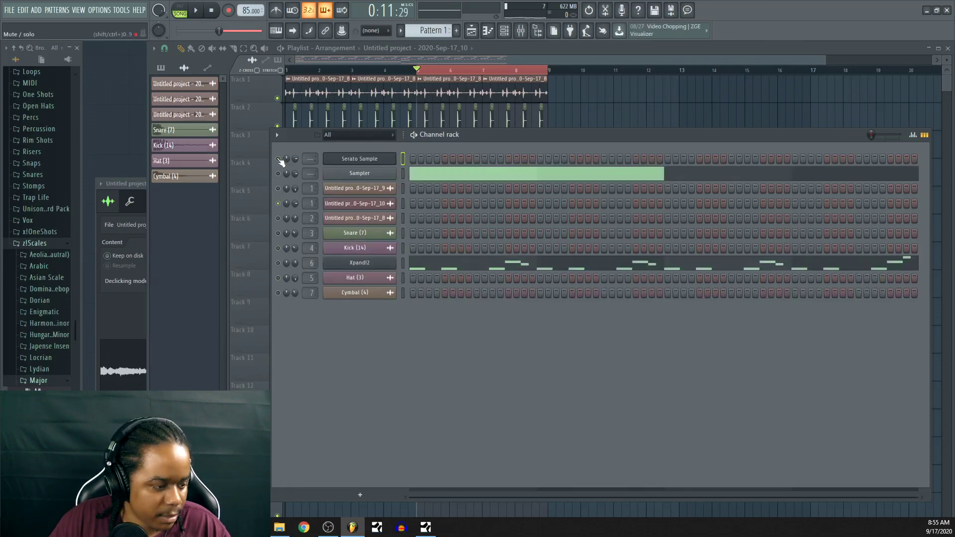
key("space")
left_click(604, 49)
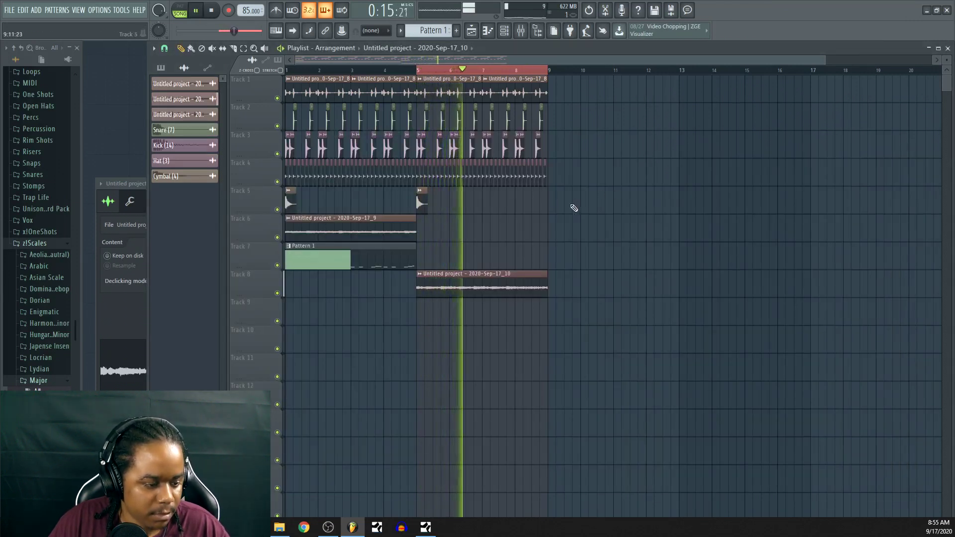
key("space")
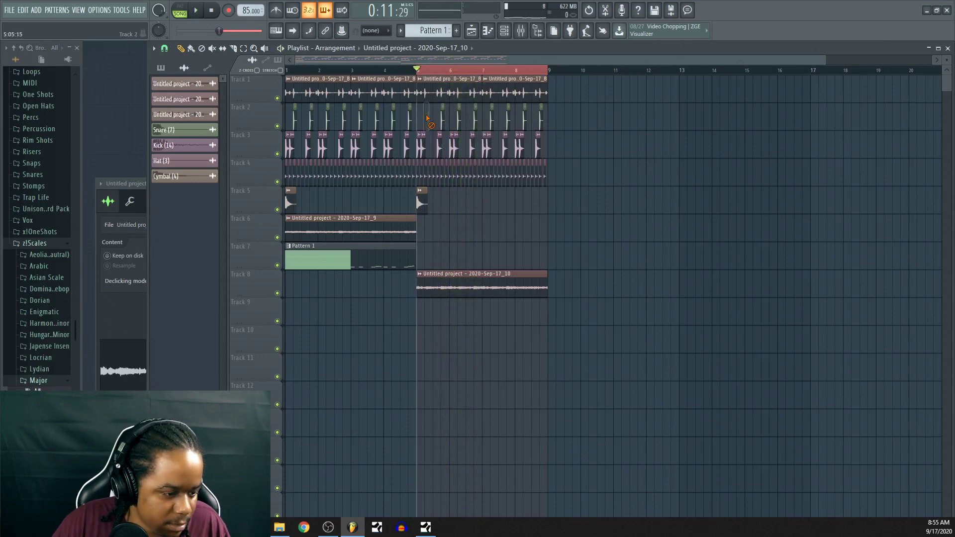
Unmute all channels and remove the snare, kick and hat clips from bars 5 to 9, auditioning the arrangement.
key("F6")
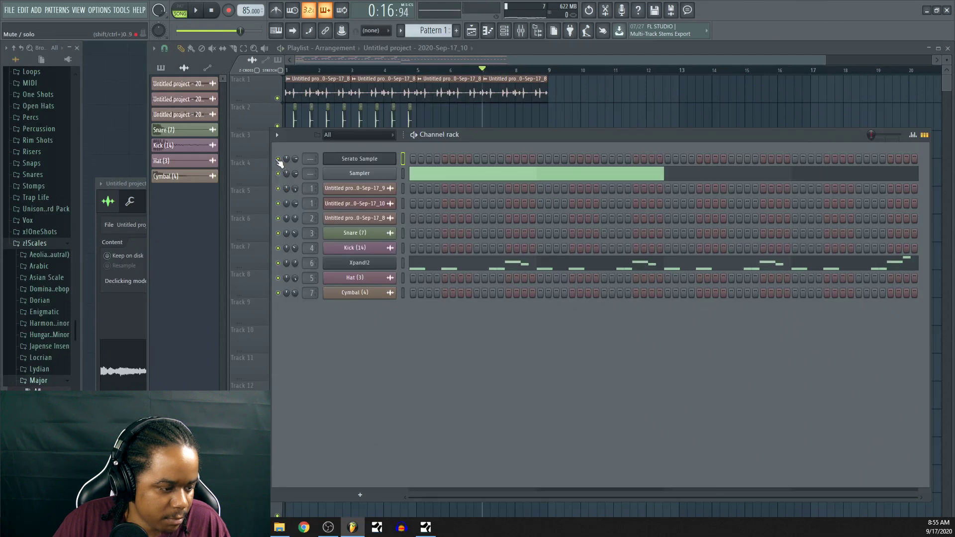
key("F6")
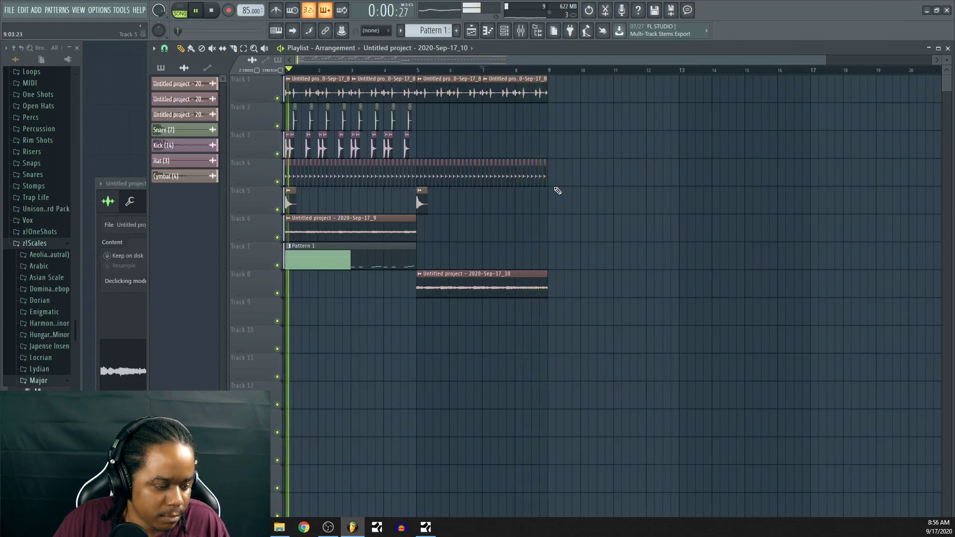
left_click_drag(546, 177, 416, 171)
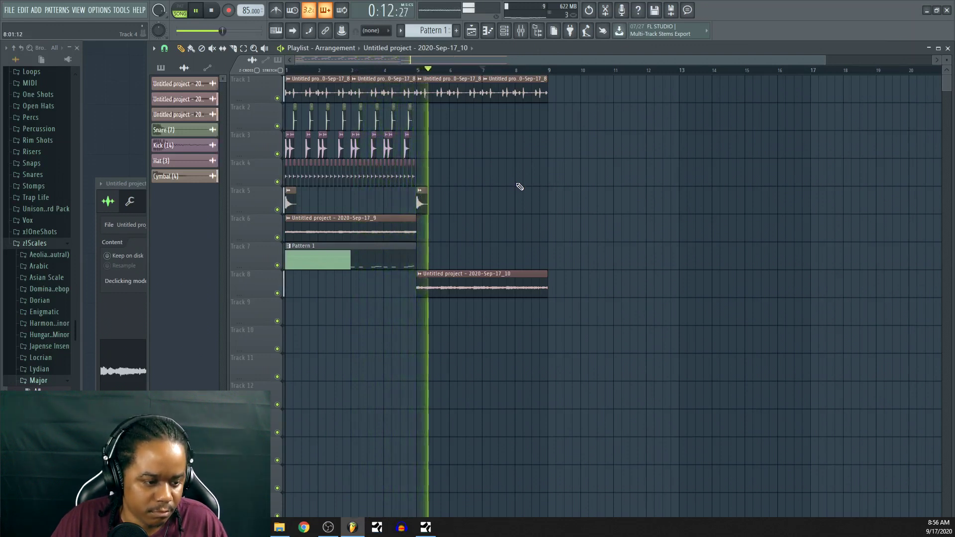
Stop playback, move the bars 5 to 9 clips to bars 9 to 13 and duplicate the first four bars into the gap.
key("space")
left_click_drag(593, 297, 426, 100)
left_click_drag(421, 203, 552, 202)
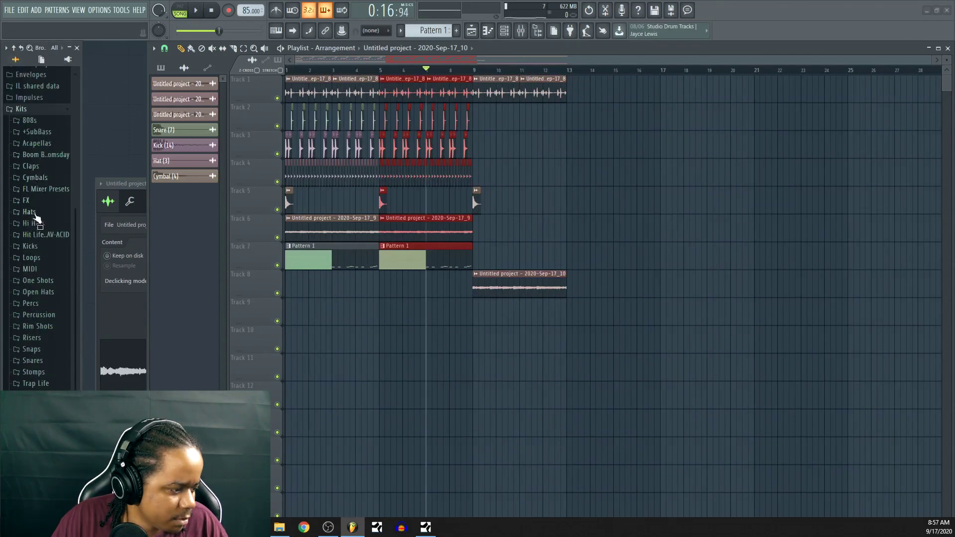
Load FILL 6 from the Loops folder into Edison, select its first half and place it on Track 6 just before bar 13.
left_click(37, 257)
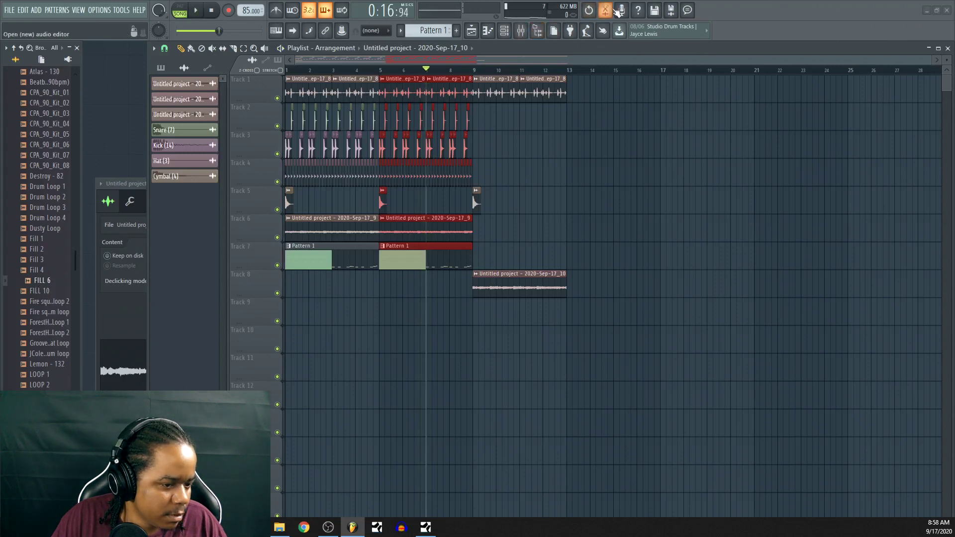
left_click(619, 11)
left_click_drag(44, 289, 575, 329)
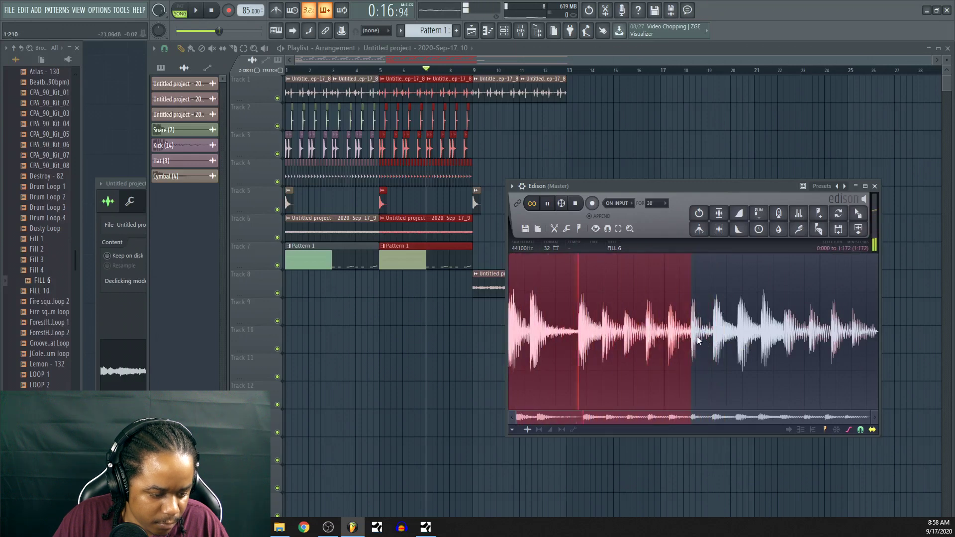
left_click_drag(860, 226, 635, 231)
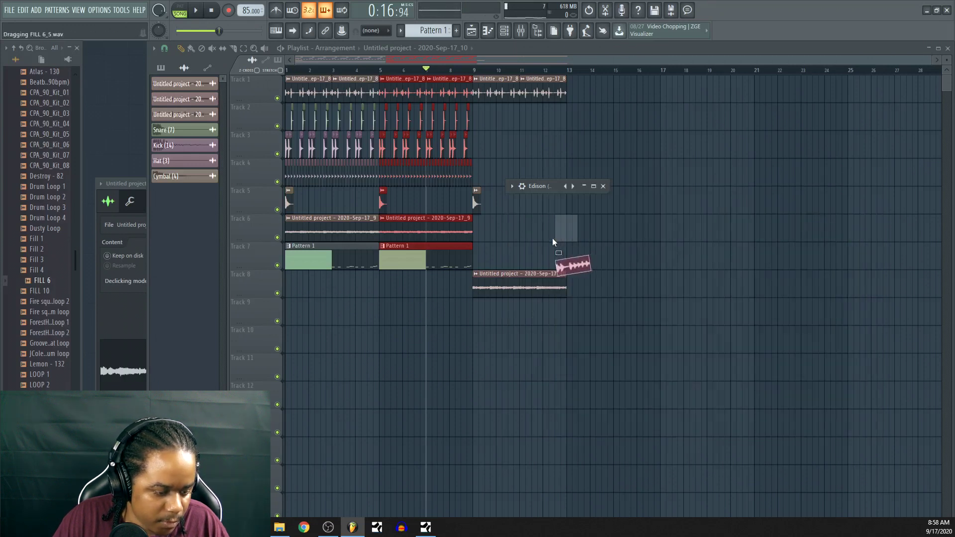
left_click_drag(545, 241, 547, 223)
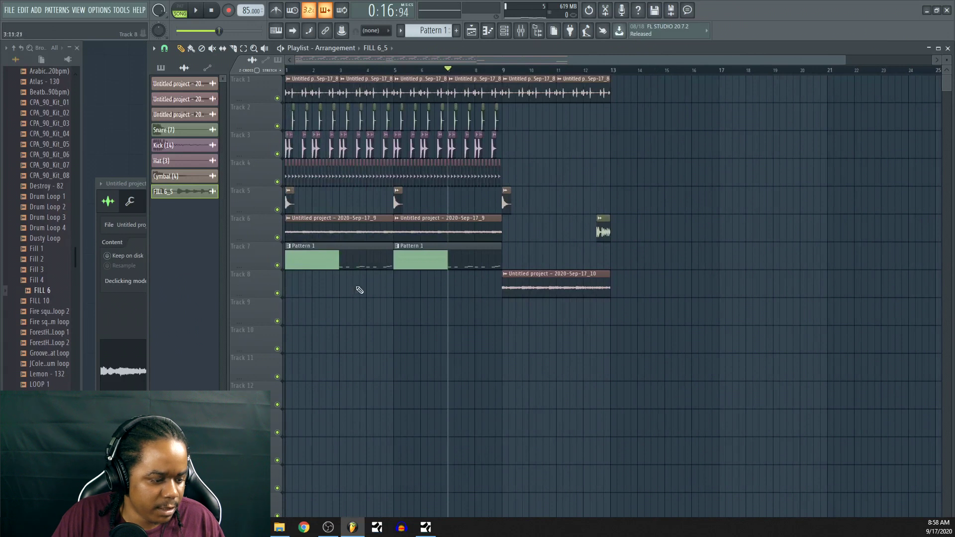
Rearrange the Playlist with the drumless section and ending fill in bars 1 to 5, the full drum sections in bars 5 to 13, and play it.
left_click_drag(299, 295, 289, 293)
left_click_drag(294, 249, 622, 241)
left_click_drag(460, 174, 508, 117)
key("Delete")
key("ctrl+a")
left_click_drag(506, 86, 243, 65)
left_click(761, 232)
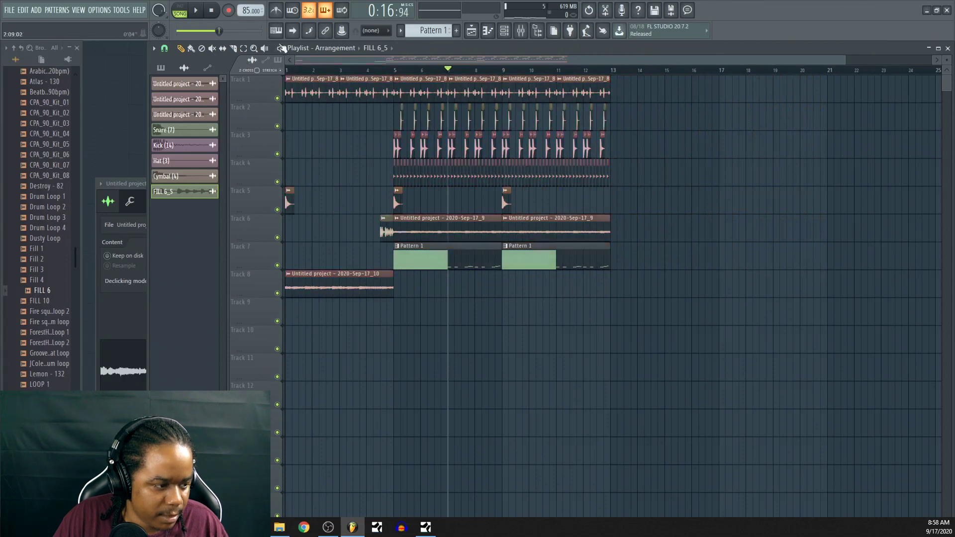
key("space")
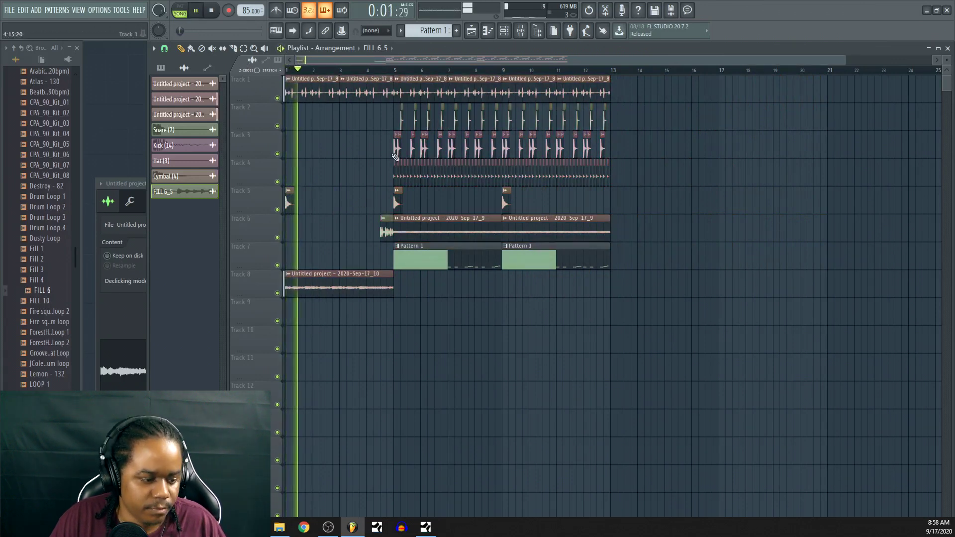
Trim the Track 1 sample loop to end where the fill starts in bar 4, and play the transition into bar 5.
scroll(383, 75, "up", 4)
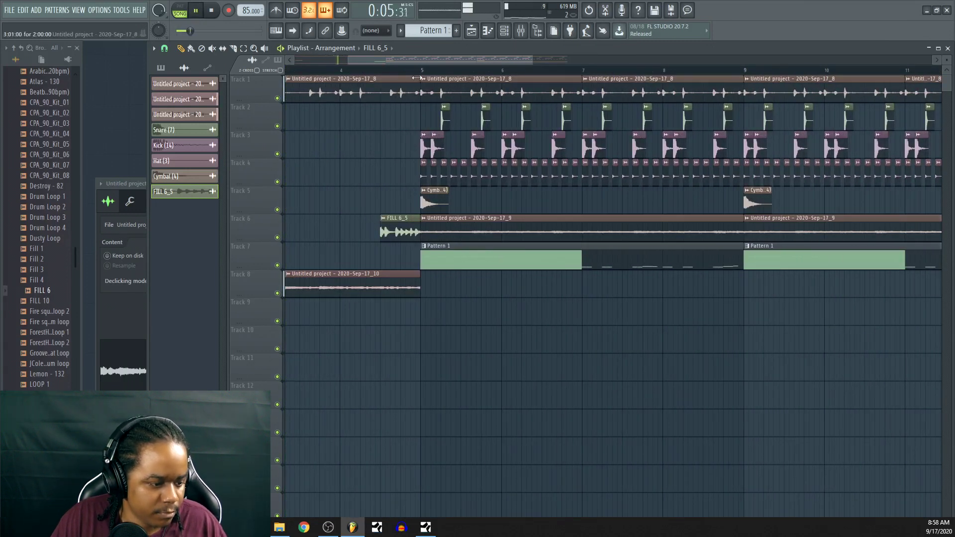
left_click_drag(379, 77, 377, 78)
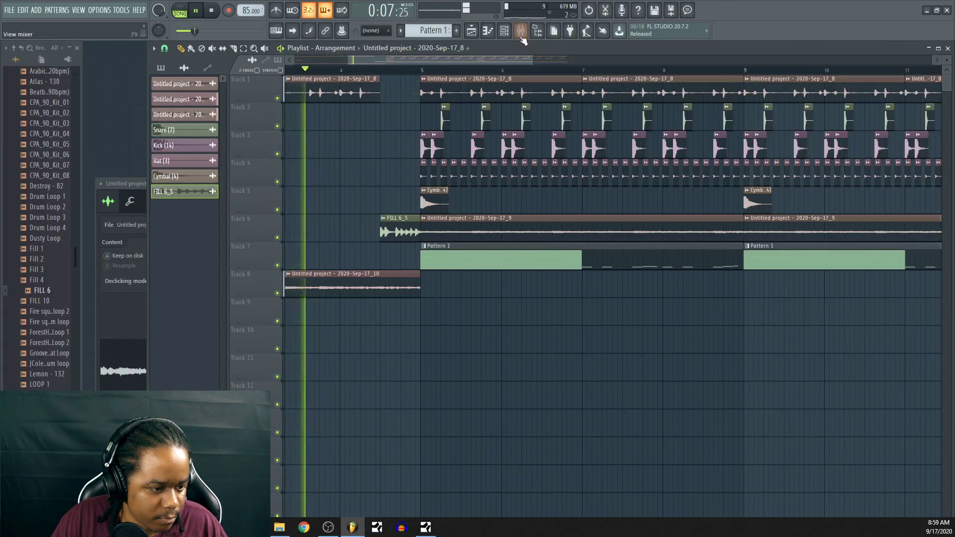
left_click(505, 31)
left_click(583, 47)
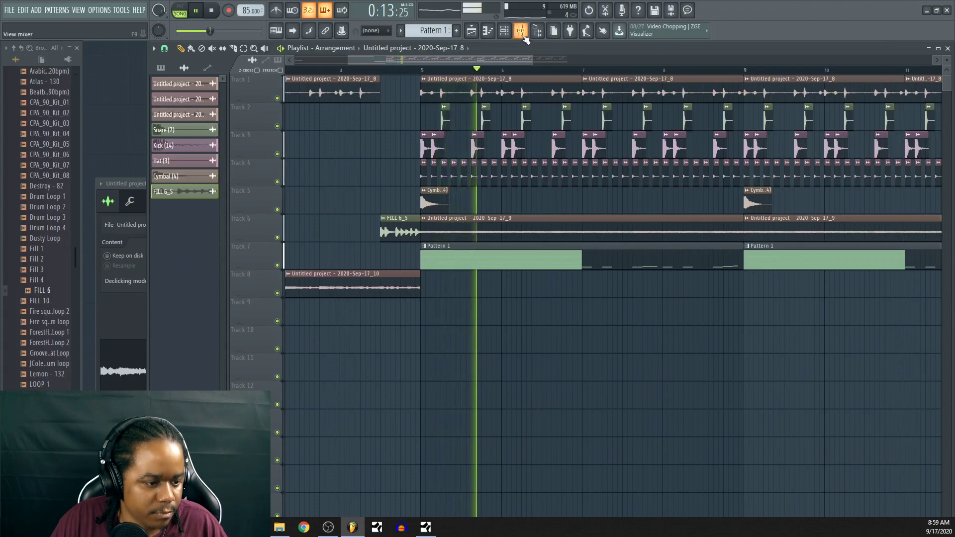
key("space")
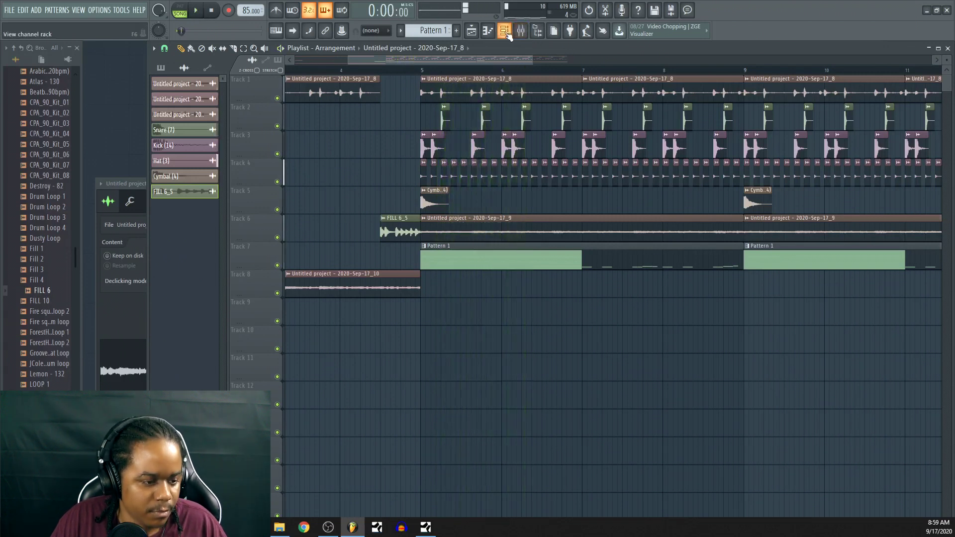
Adjust the FILL 6_5 channel's volume in its sampler settings while replaying the fill going into bar 5.
left_click(503, 31)
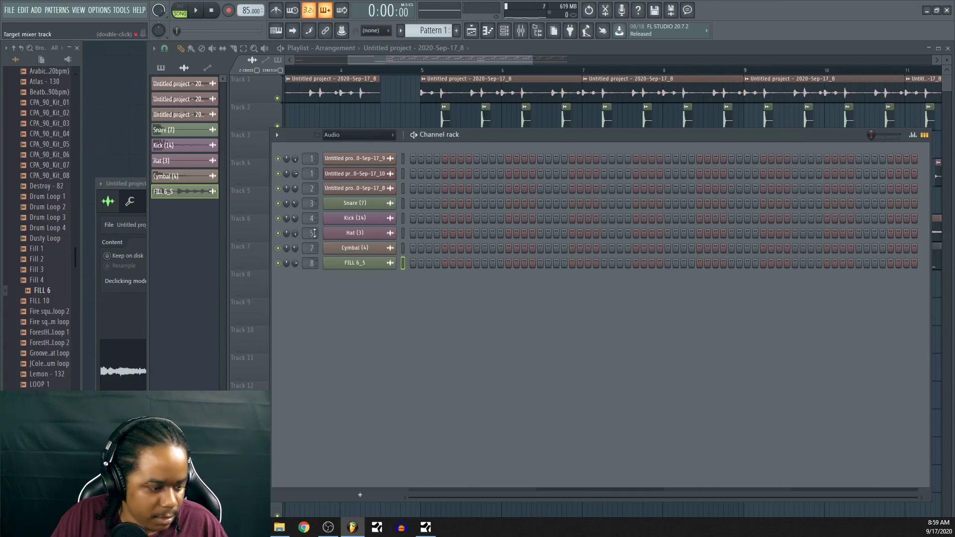
left_click(354, 267)
left_click(247, 149)
left_click(246, 194)
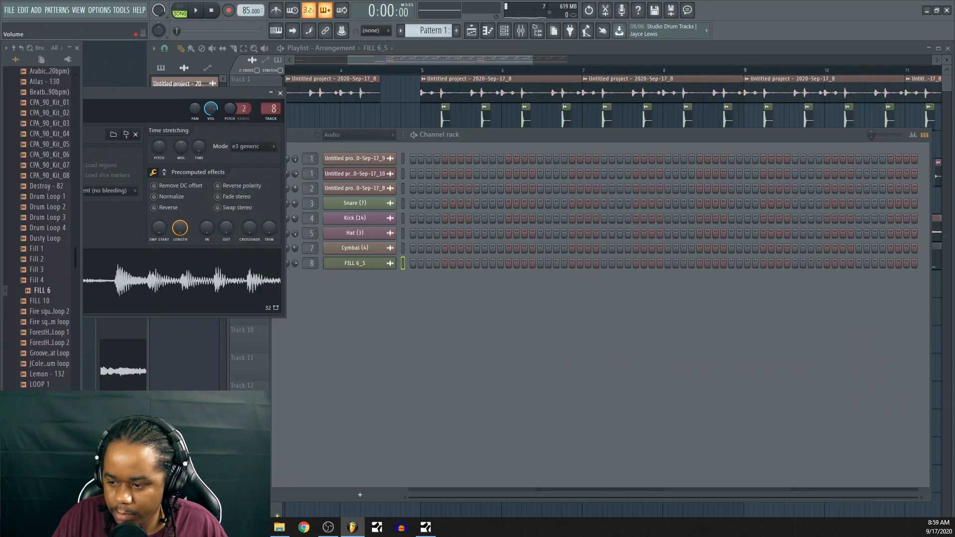
left_click(361, 75)
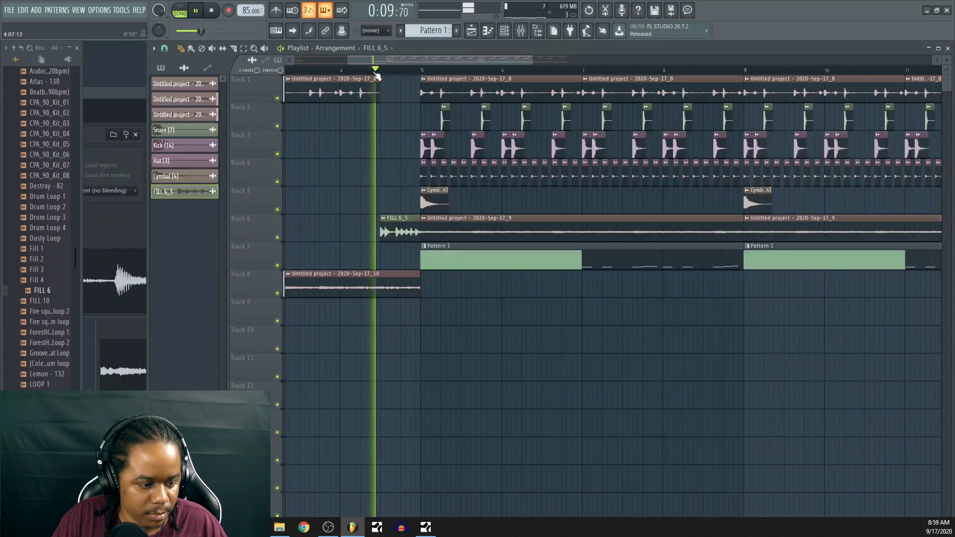
left_click(506, 31)
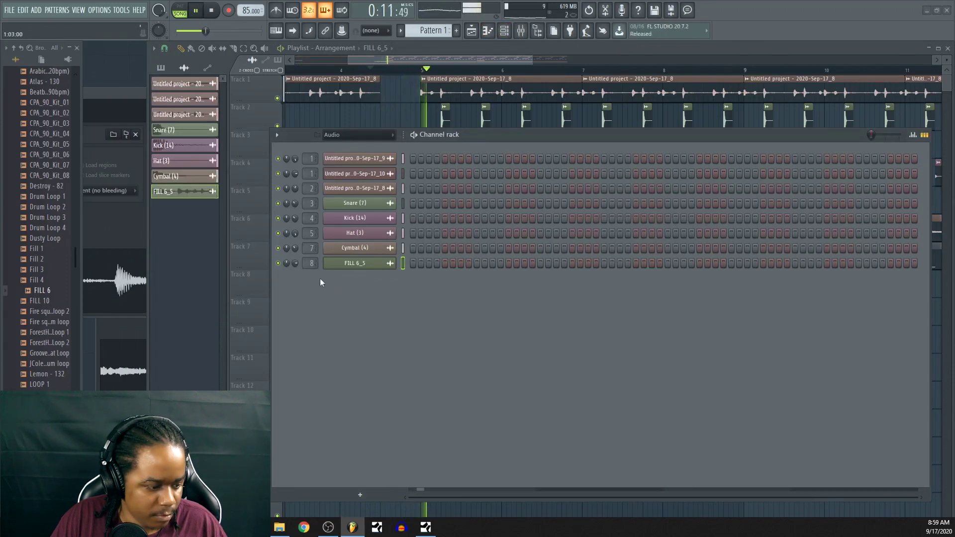
left_click(354, 266)
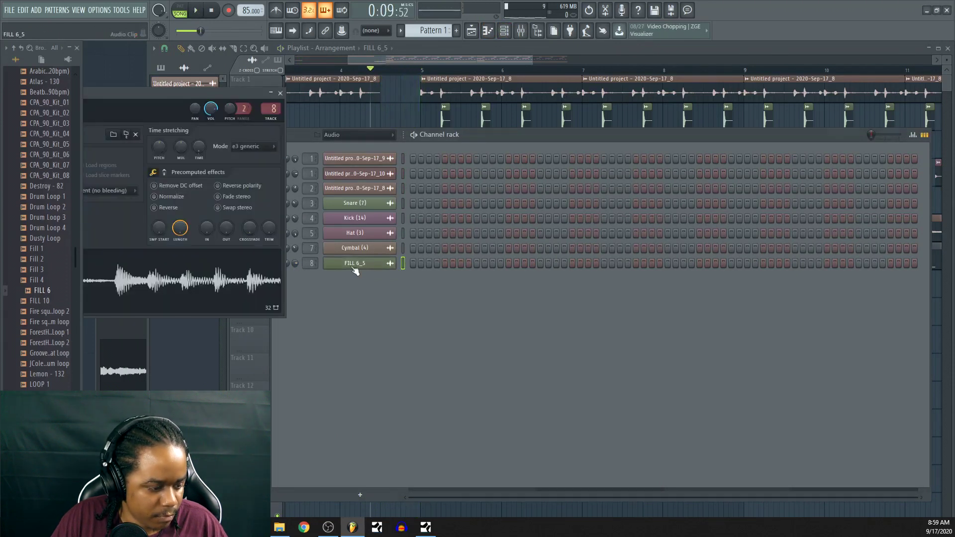
key("space")
left_click(293, 264)
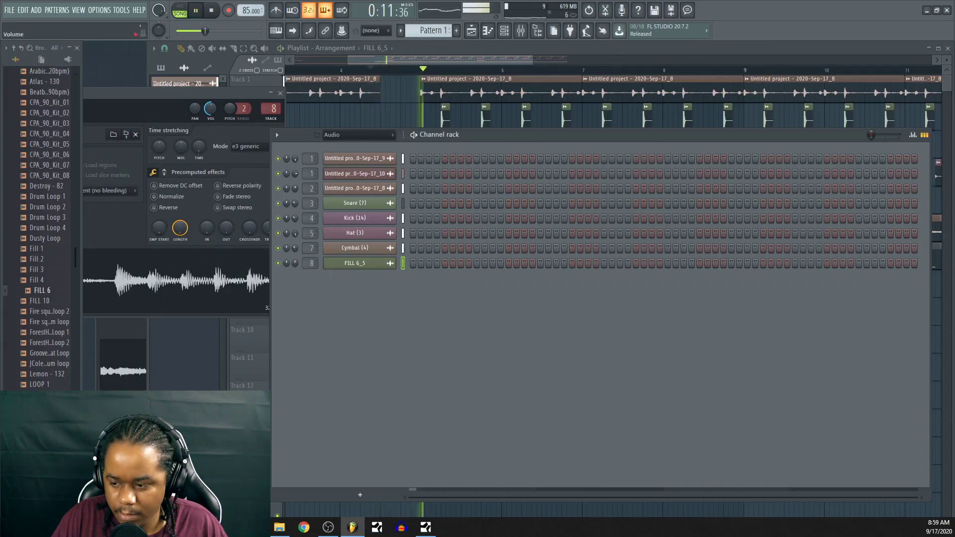
key("F6")
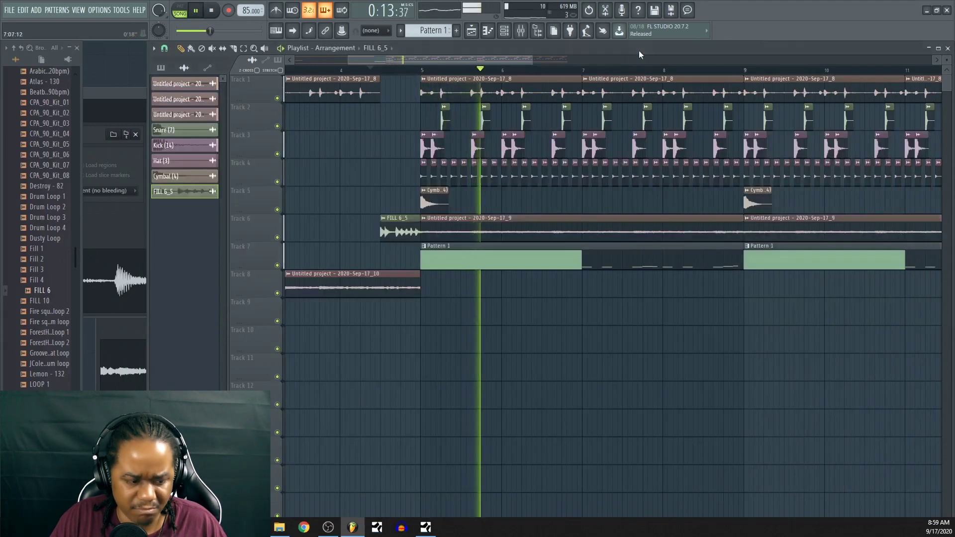
Replace the last half bar of the Track 6 sample before bar 13 with a slice of the 2020-Sep-17_10 clip and audition it.
scroll(609, 69, "down", 3)
scroll(610, 71, "down", 2)
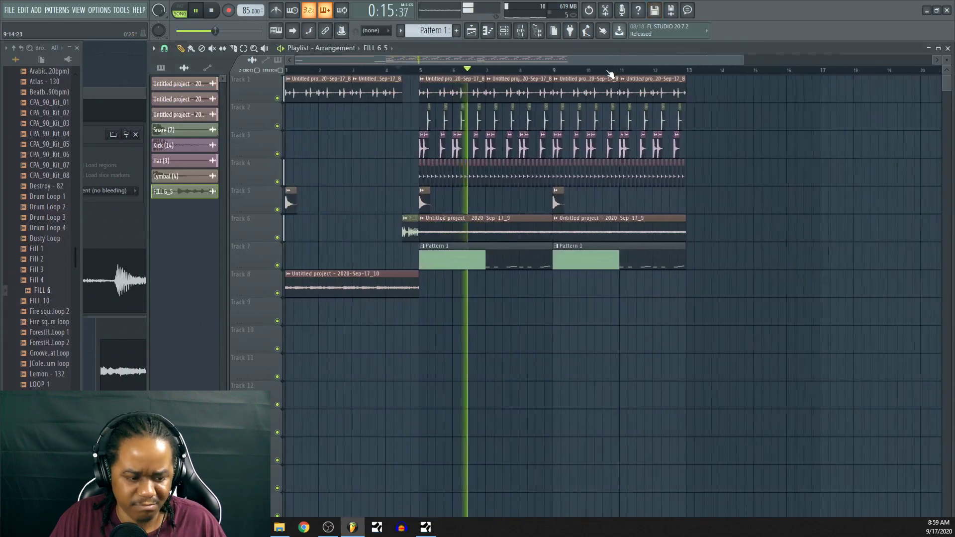
scroll(609, 74, "down", 1)
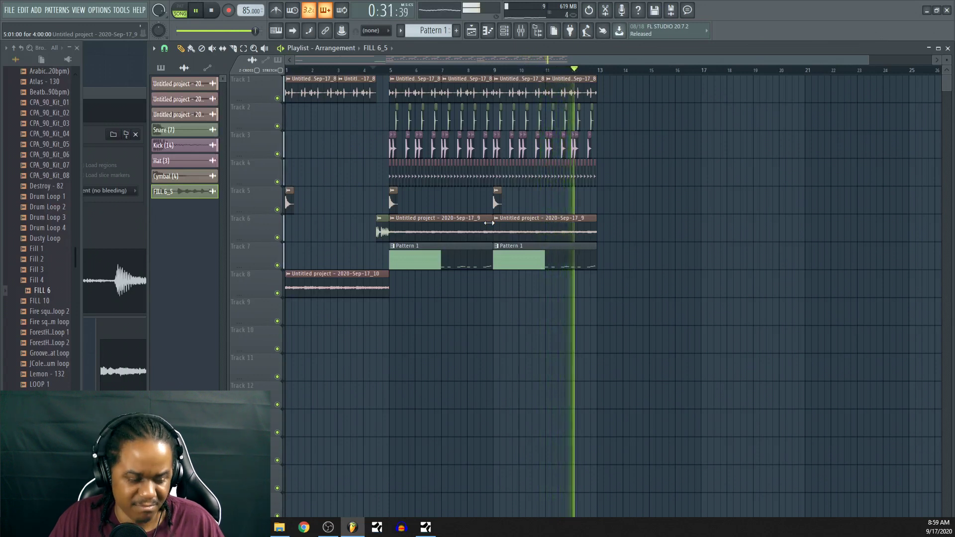
key("space")
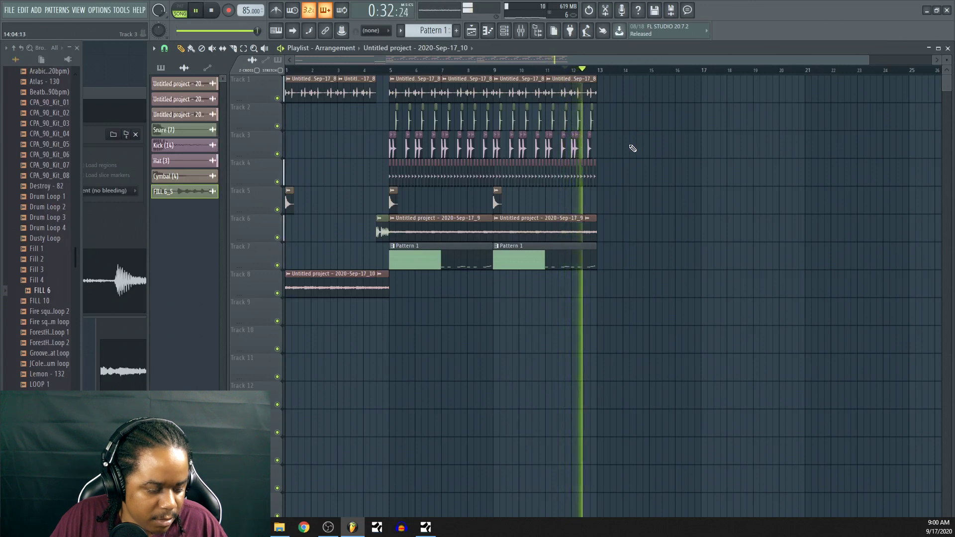
key("space")
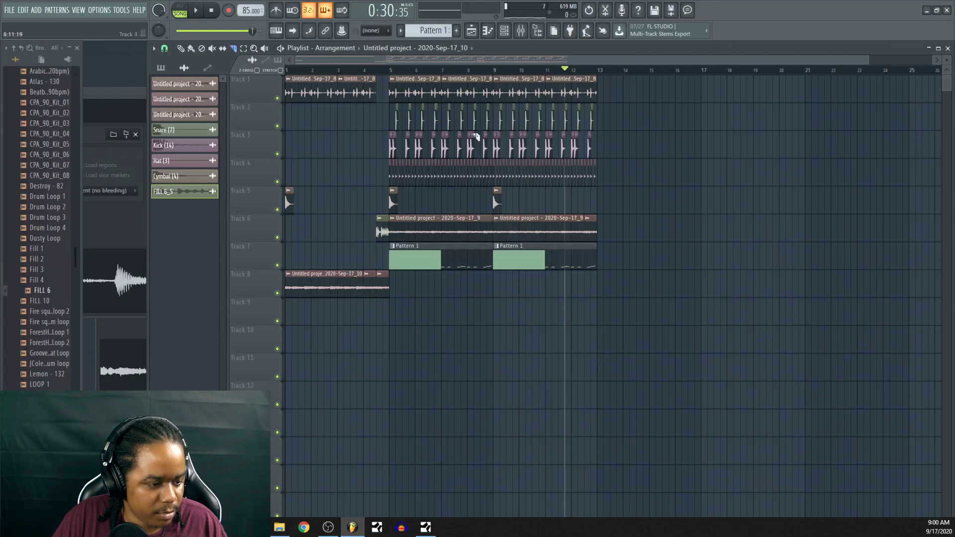
Duplicate all clips from bars 9 to 13 into bars 13 to 17 and play the join.
left_click_drag(666, 270, 493, 76)
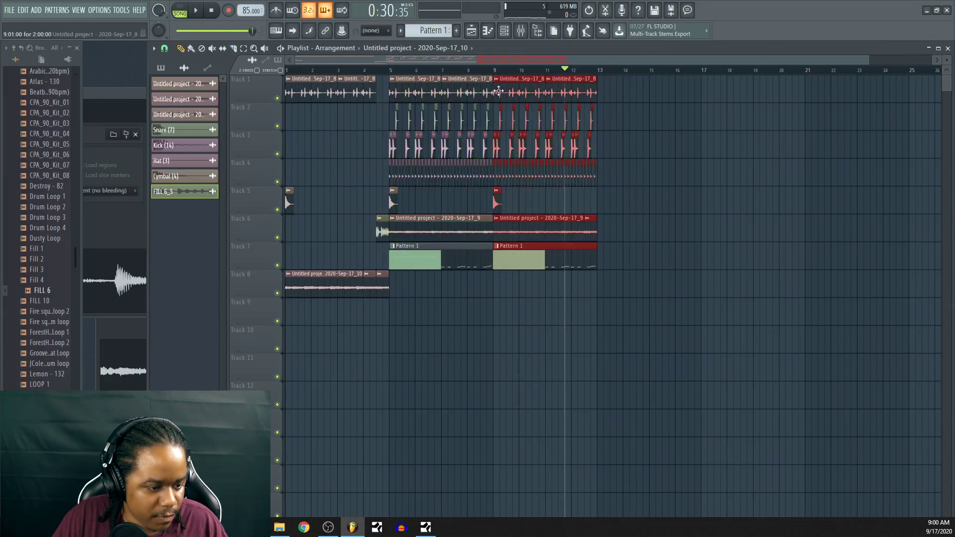
key("ctrl+b")
key("space")
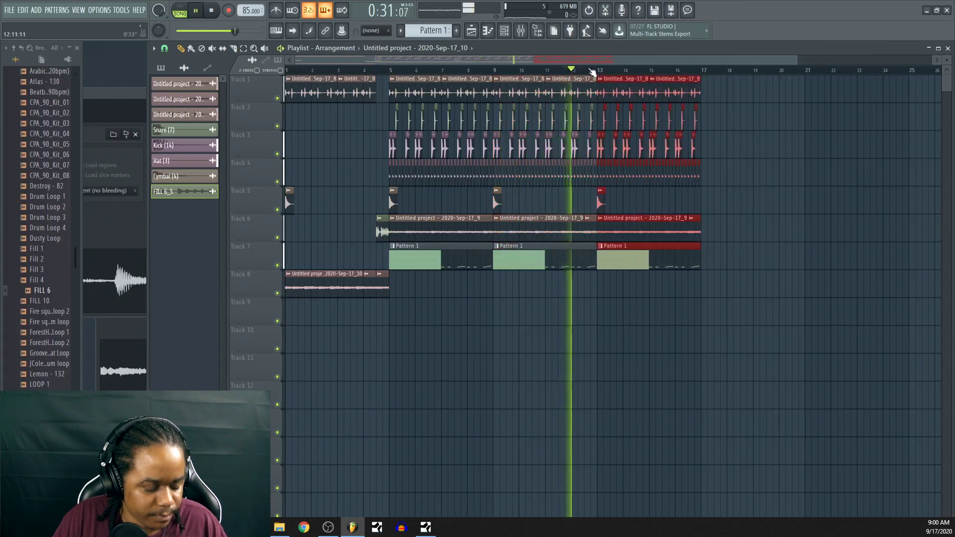
key("space")
Delete the snare, kick and hat clips from the last half of bar 12 and audition the drum break.
scroll(628, 182, "up", 5)
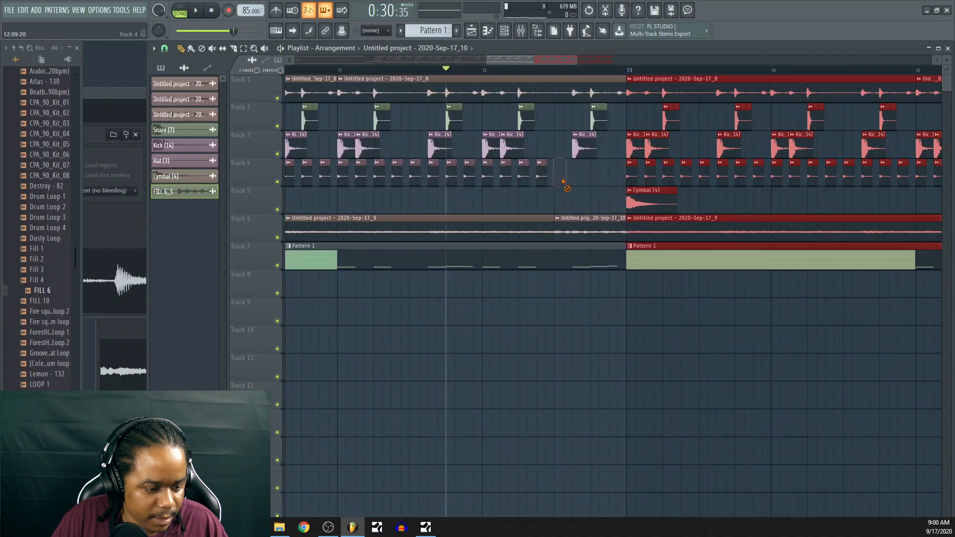
key("space")
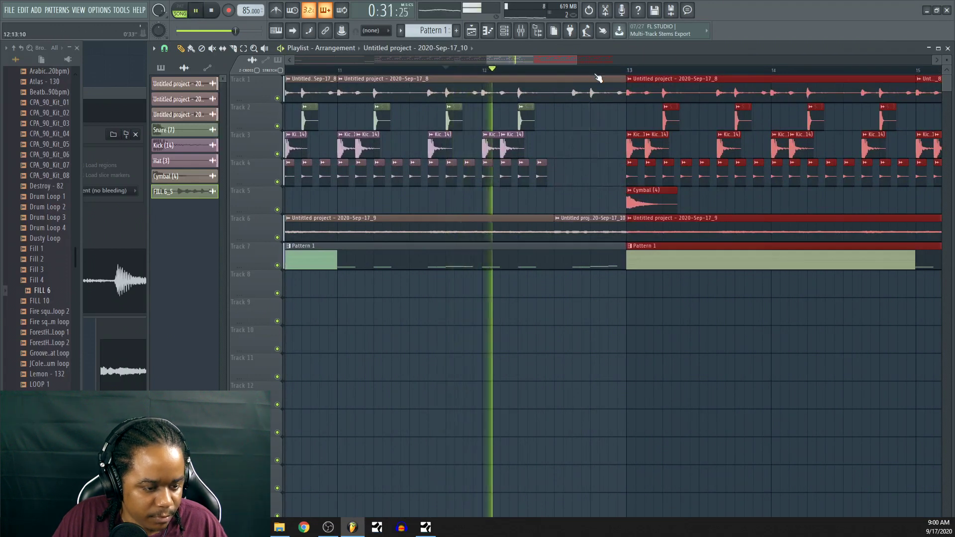
scroll(599, 76, "down", 5)
scroll(599, 76, "down", 3)
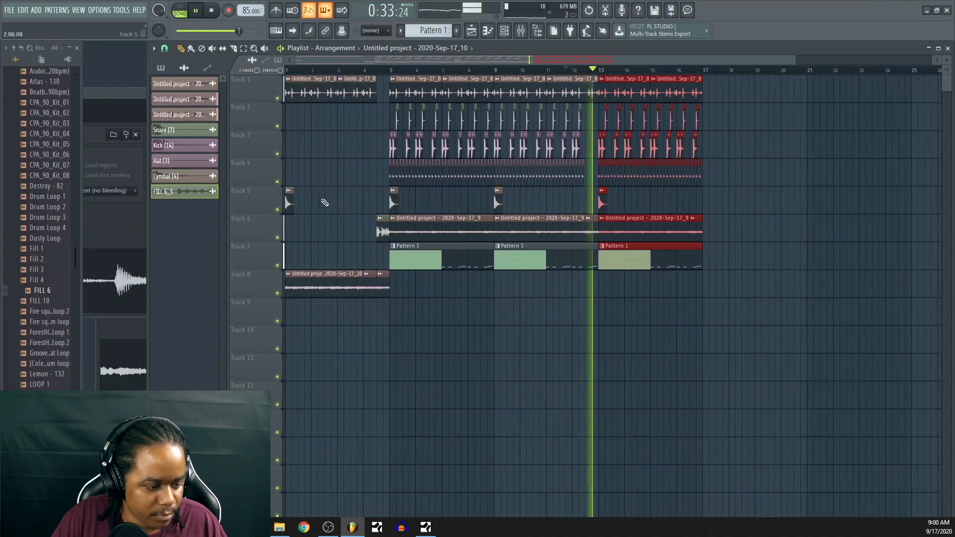
key("space")
Place the FILL 6_5 clip in the last half of bar 12, settling it on Track 8, and play it.
left_click(382, 232)
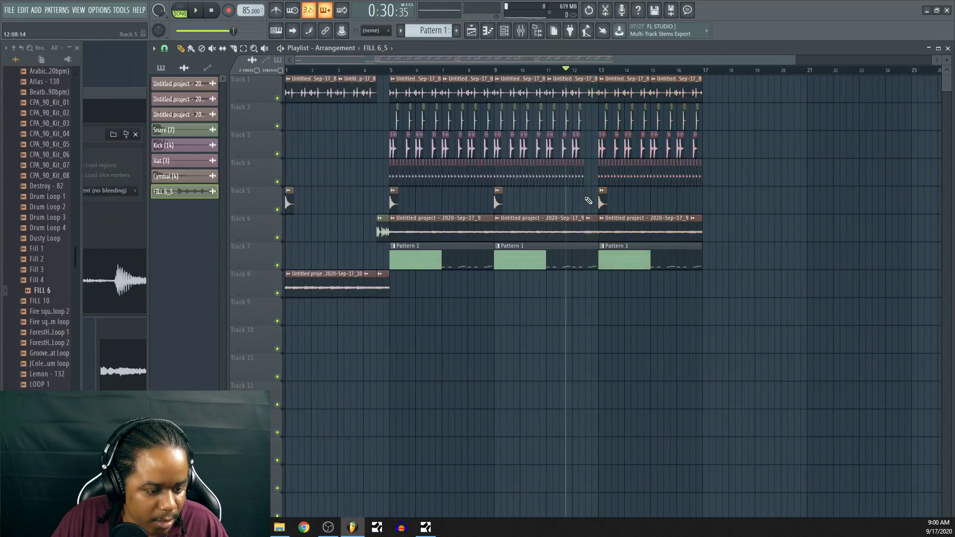
key("space")
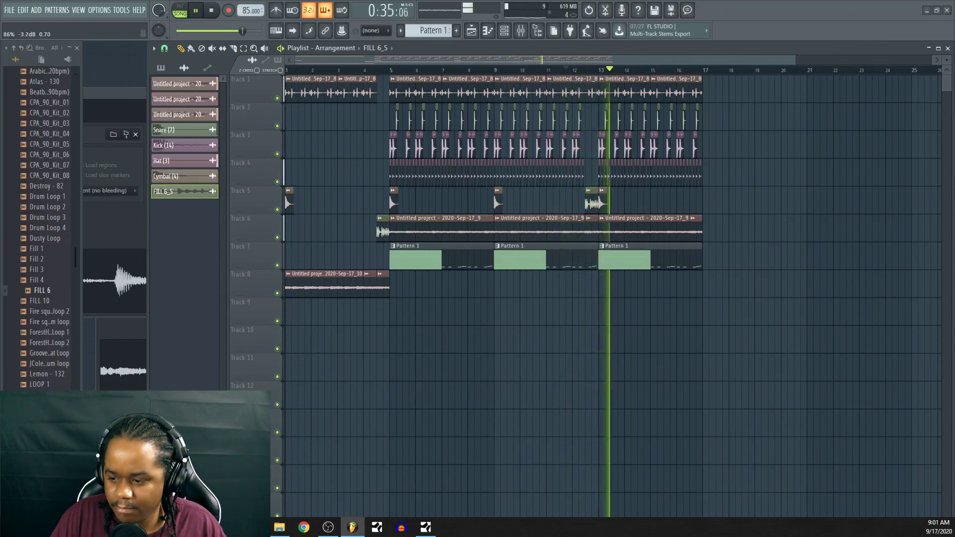
key("space")
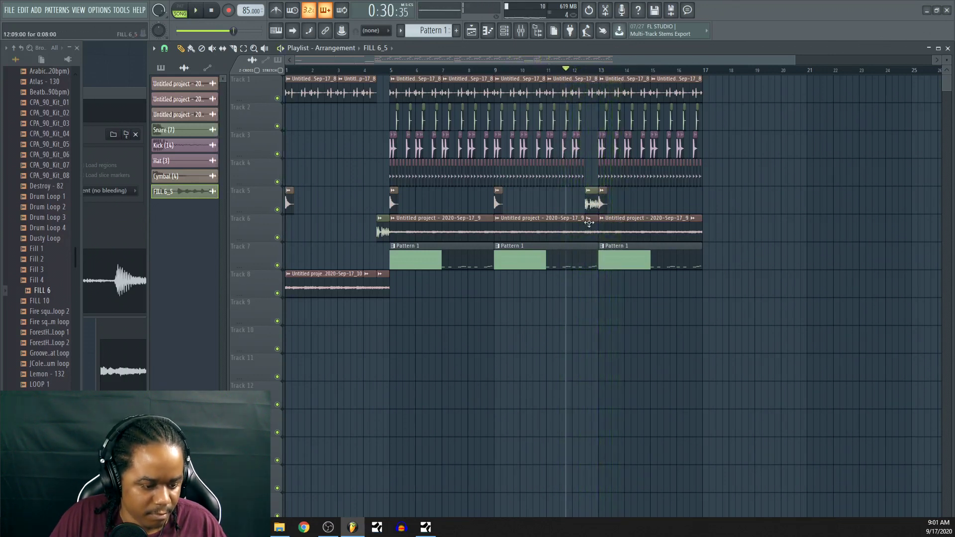
key("space")
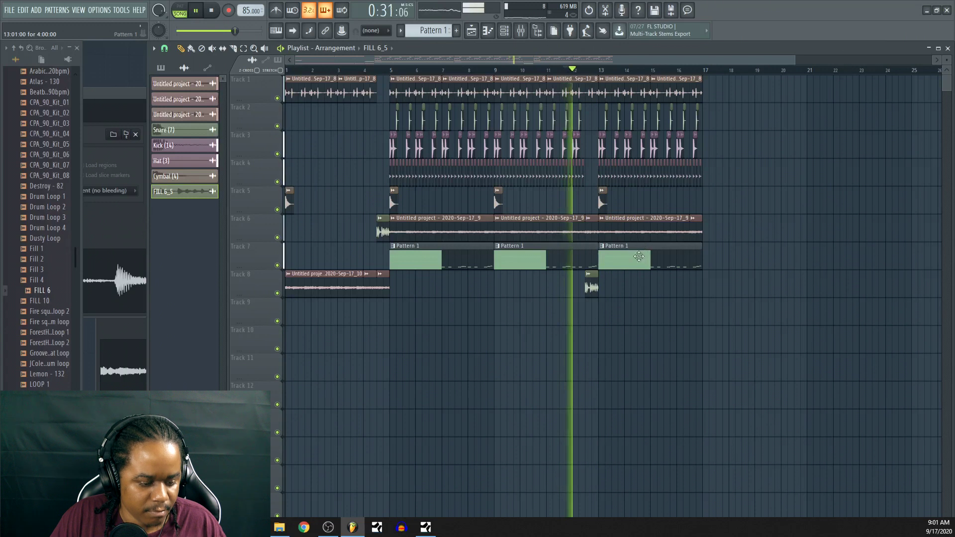
Shorten the Track 7 Pattern 1 bassline clip to end where the bar 12 fill starts, and replay the transition into bar 13.
scroll(599, 74, "up", 3)
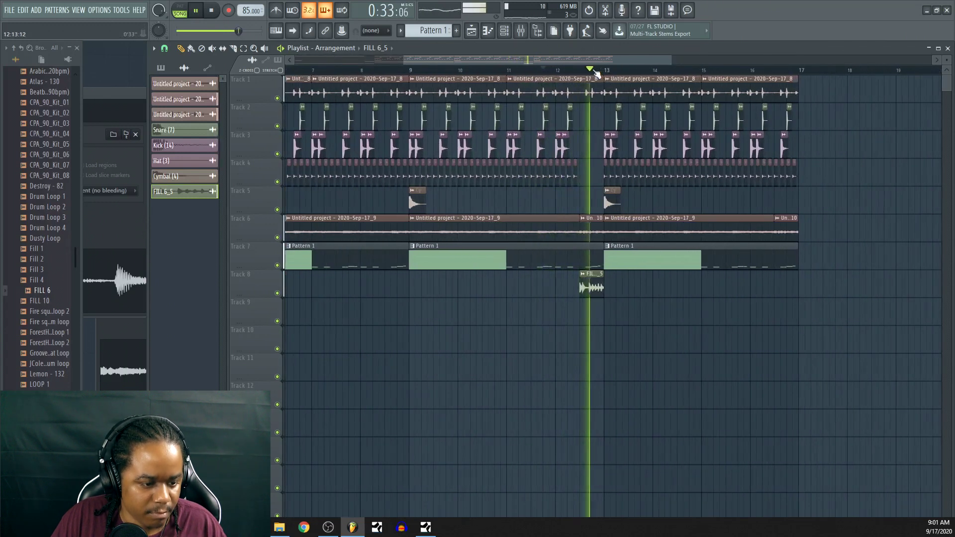
key("space")
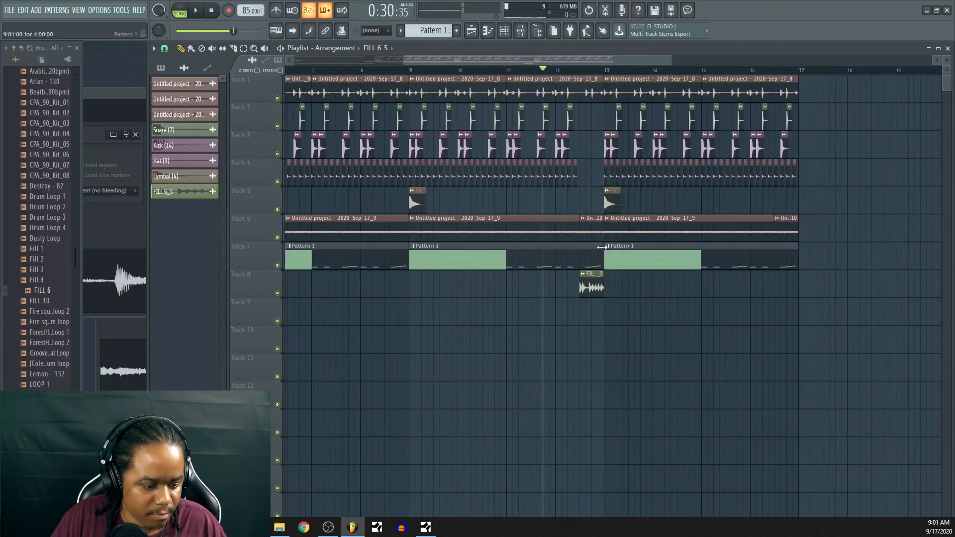
key("space")
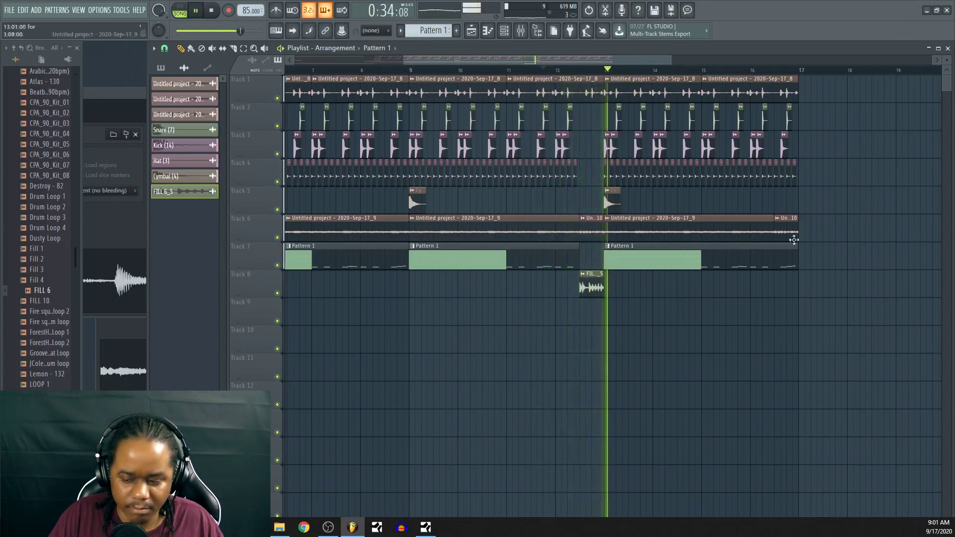
left_click_drag(241, 31, 234, 30)
key("space")
key("space")
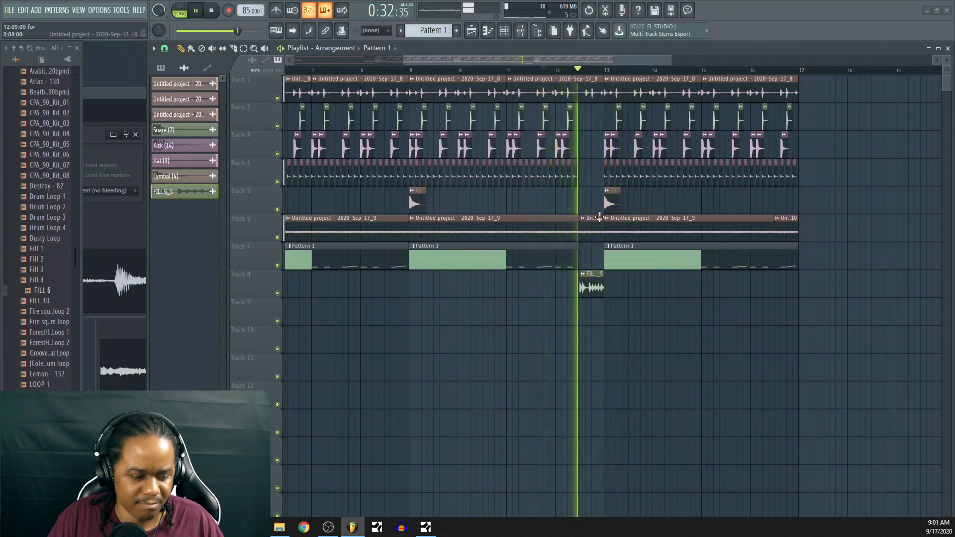
key("space")
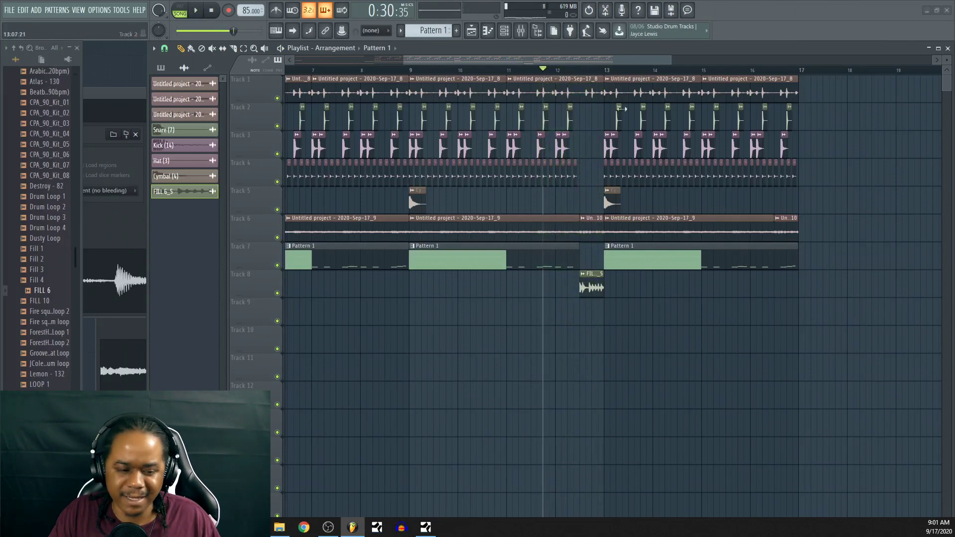
Duplicate the drumless section and fill from bars 1 to 5 into bars 17 to 21 and play from the join.
scroll(645, 70, "down", 1)
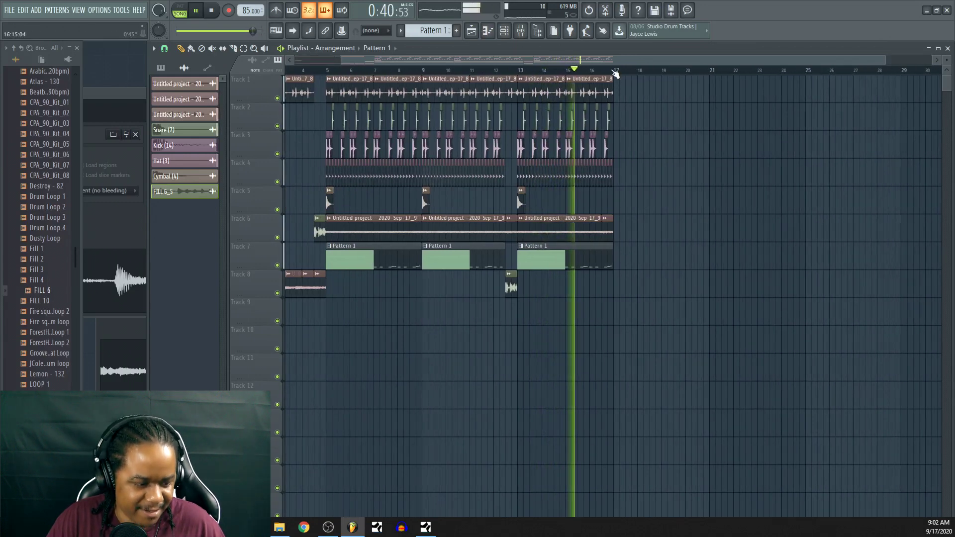
left_click_drag(362, 324, 617, 84)
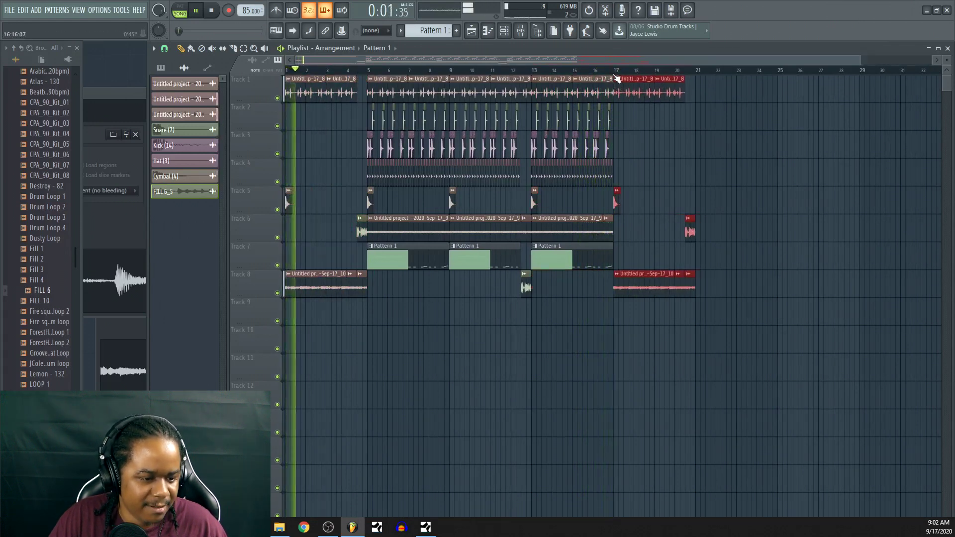
left_click(612, 71)
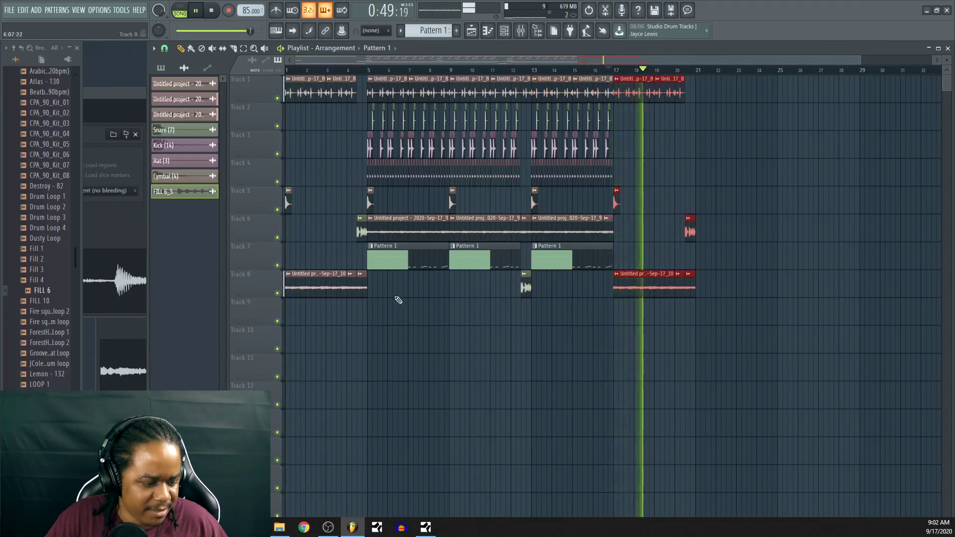
Copy the clips on all tracks from bar 5 onward and place the copy starting at bar 21.
left_click_drag(373, 291, 393, 185)
left_click_drag(372, 297, 612, 76)
left_click_drag(386, 87, 716, 89)
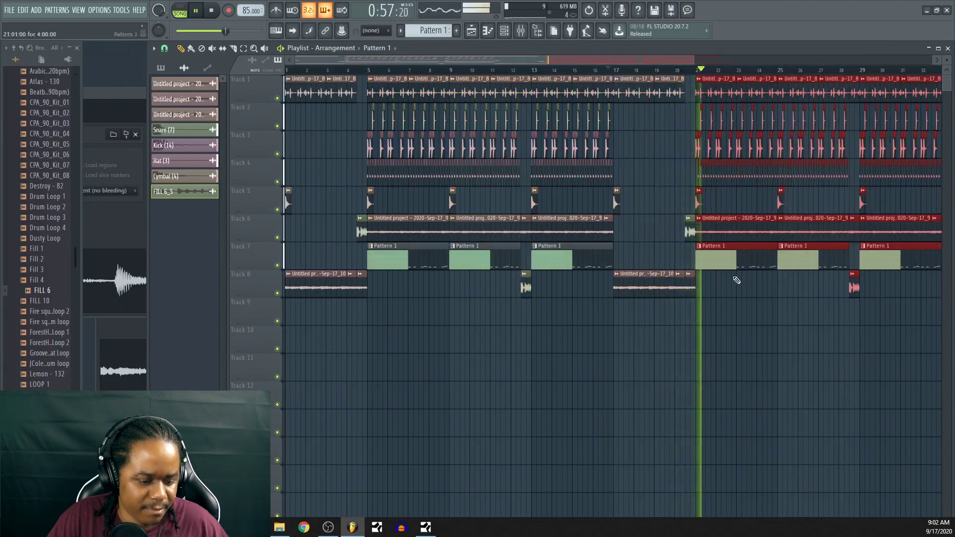
Delete the surplus loop, cymbal and sample clips after bar 33 on Tracks 1, 5 and 8.
scroll(678, 70, "down", 1)
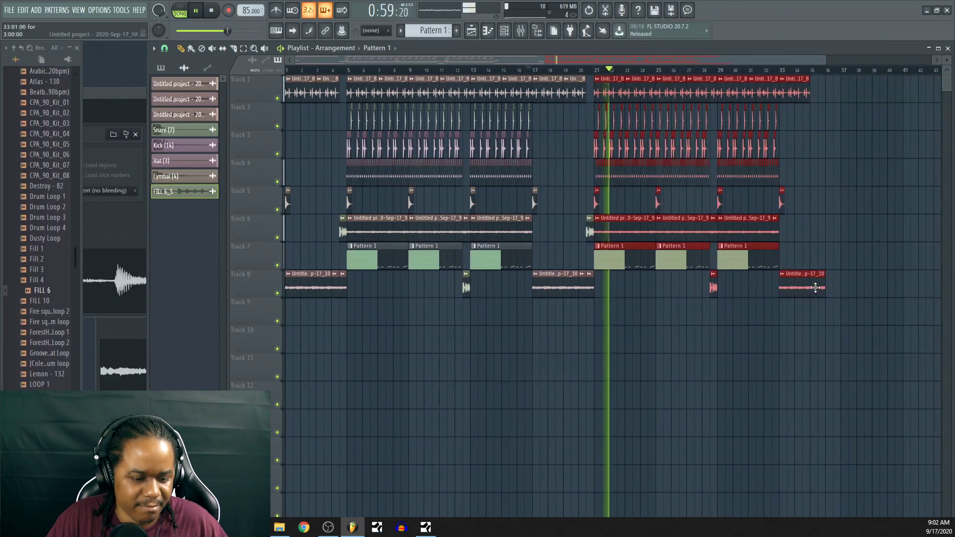
right_click(799, 93)
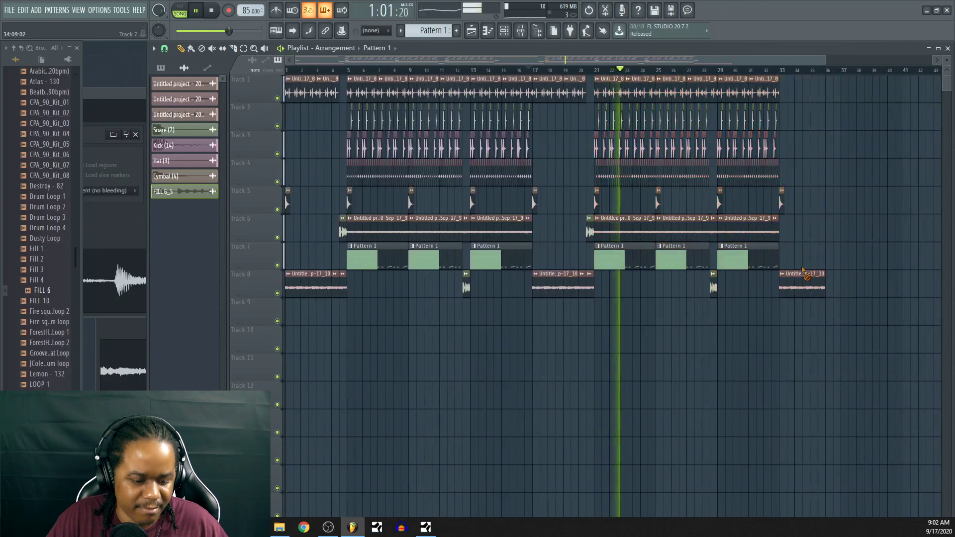
right_click(801, 286)
right_click(783, 203)
Audition the break from bar 17 into the second drum section, check the Channel rack and return to the full Playlist.
key("space")
key("space")
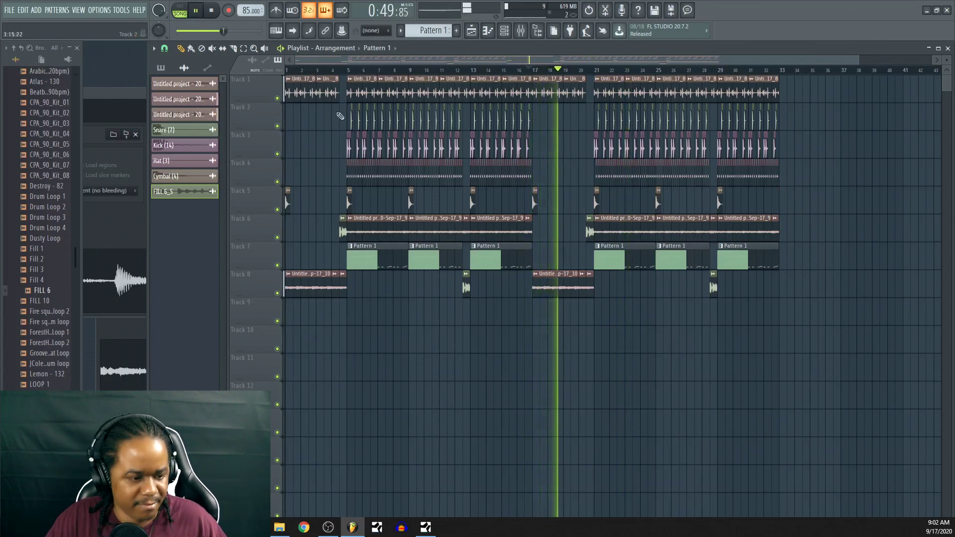
left_click(504, 31)
key("F6")
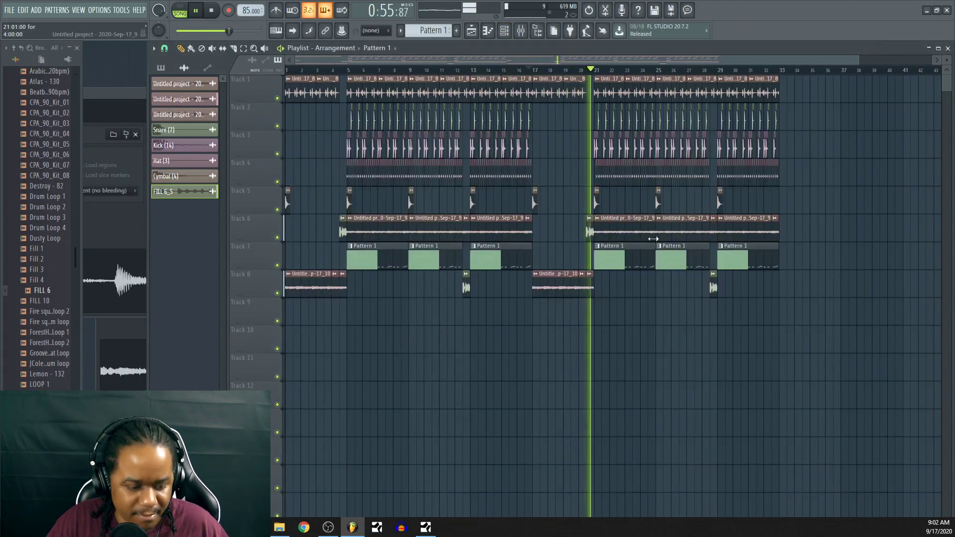
left_click_drag(228, 31, 219, 31)
key("space")
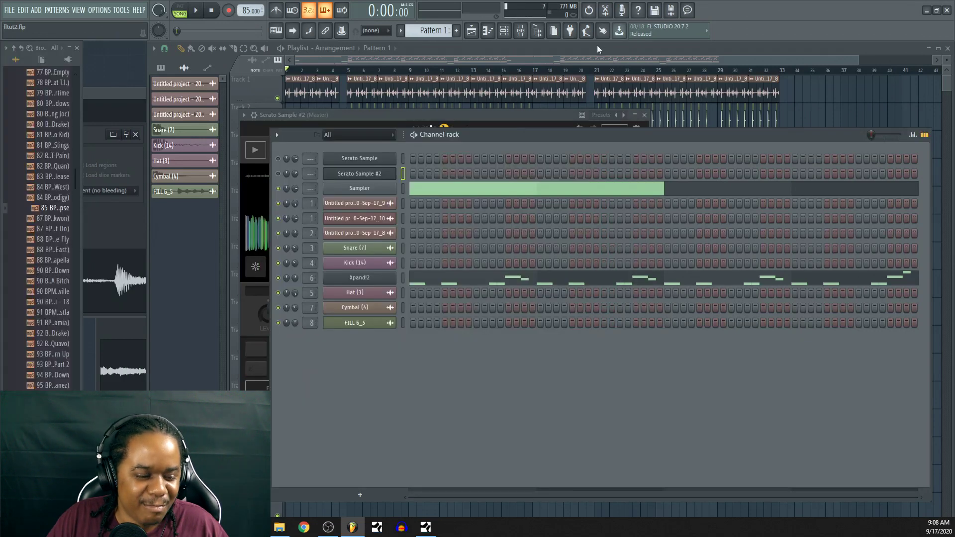
key("F6")
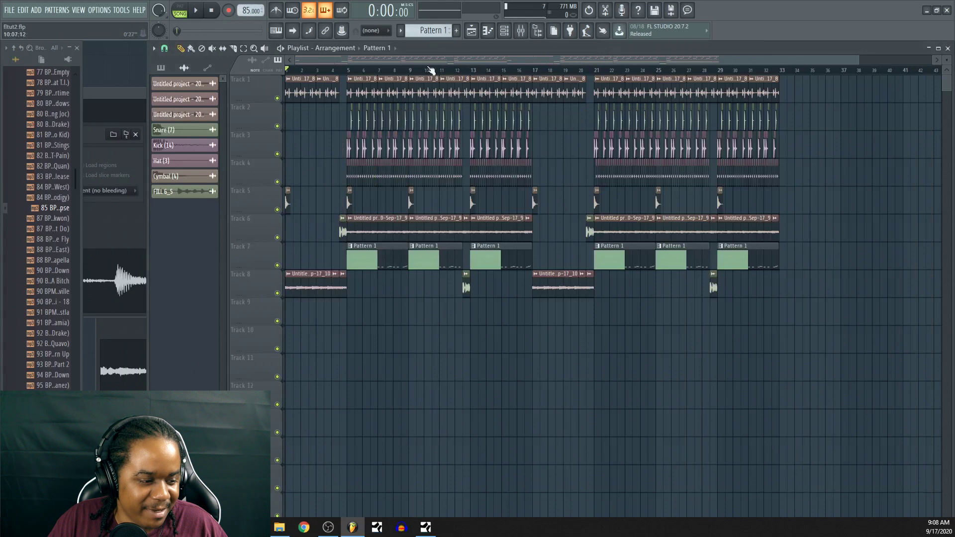